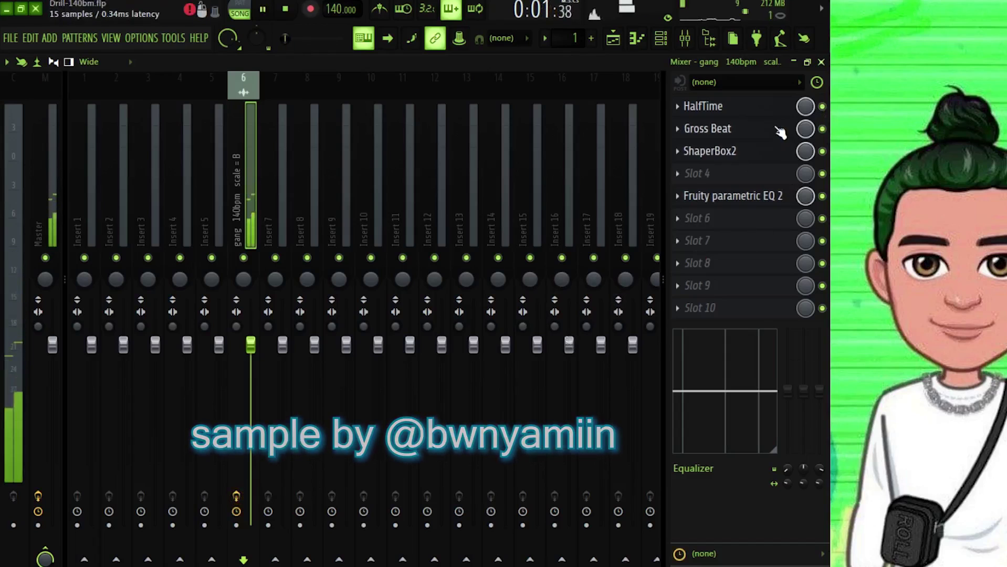
Examine the HalfTime and Gross Beat settings on the sample's mixer insert, closing each plugin window after viewing it
click(773, 111)
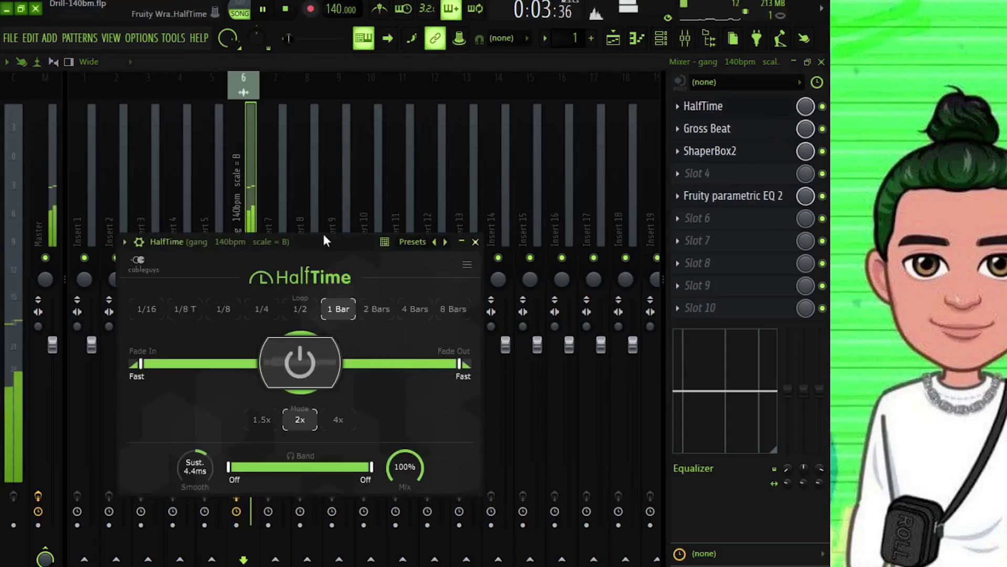
drag(323, 242, 403, 183)
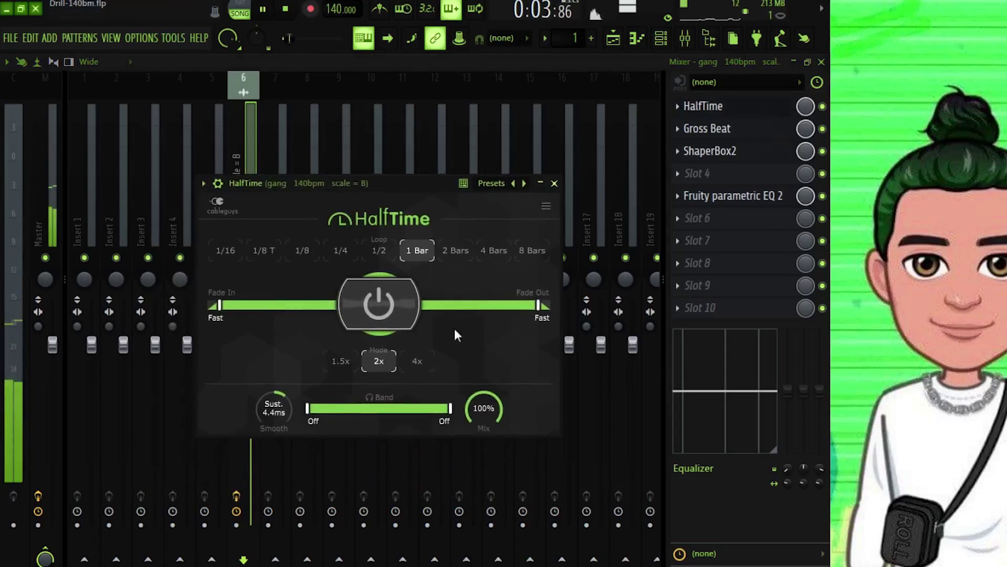
click(557, 184)
click(698, 131)
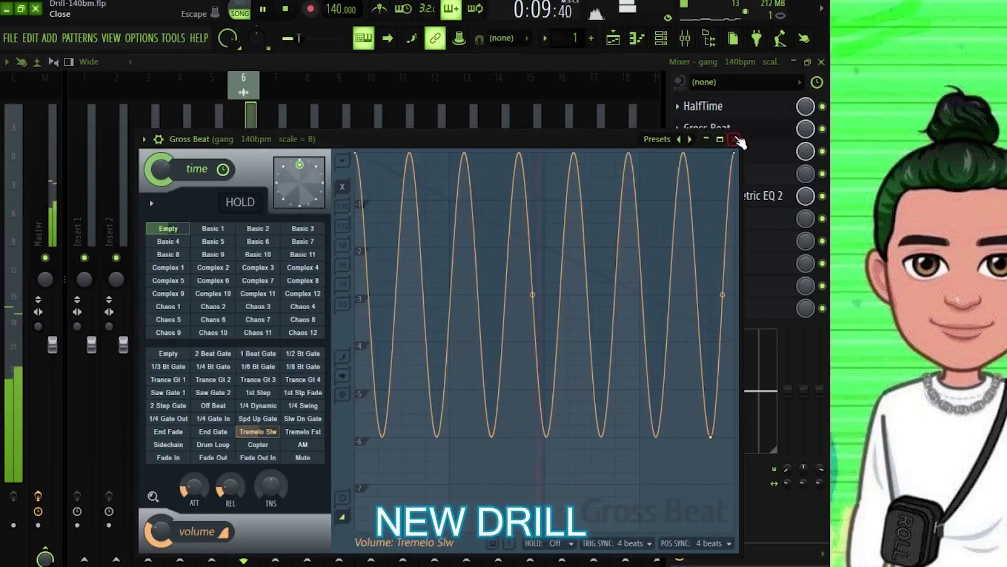
click(735, 140)
Examine the ShaperBox2 and Fruity parametric EQ 2 settings on the sample's insert, and close the mixer
click(737, 152)
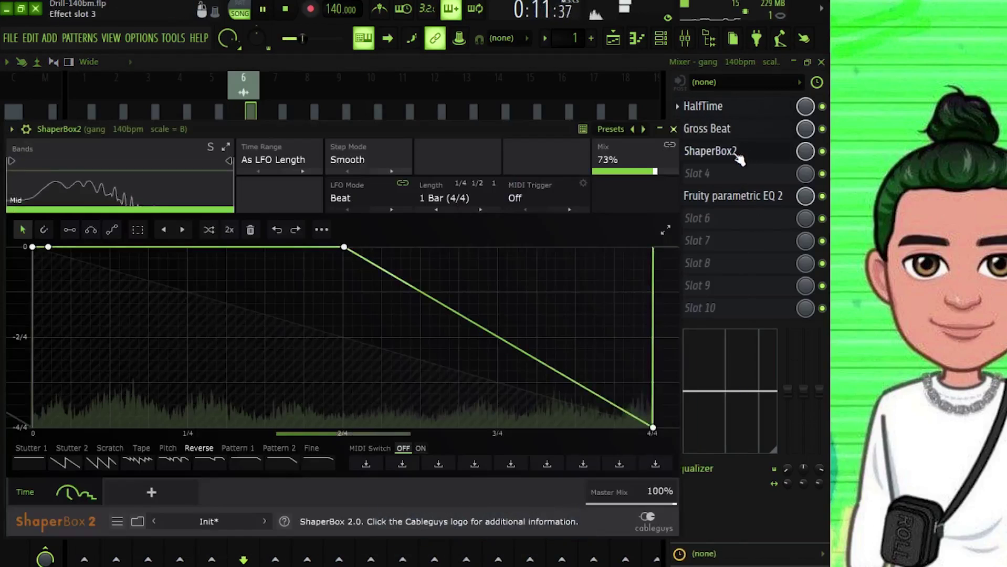
click(674, 130)
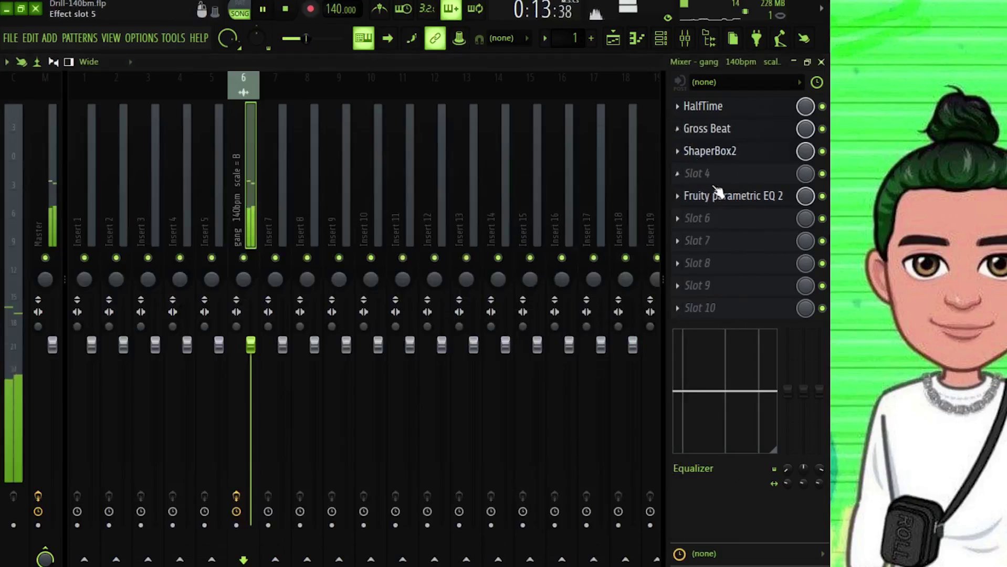
click(706, 199)
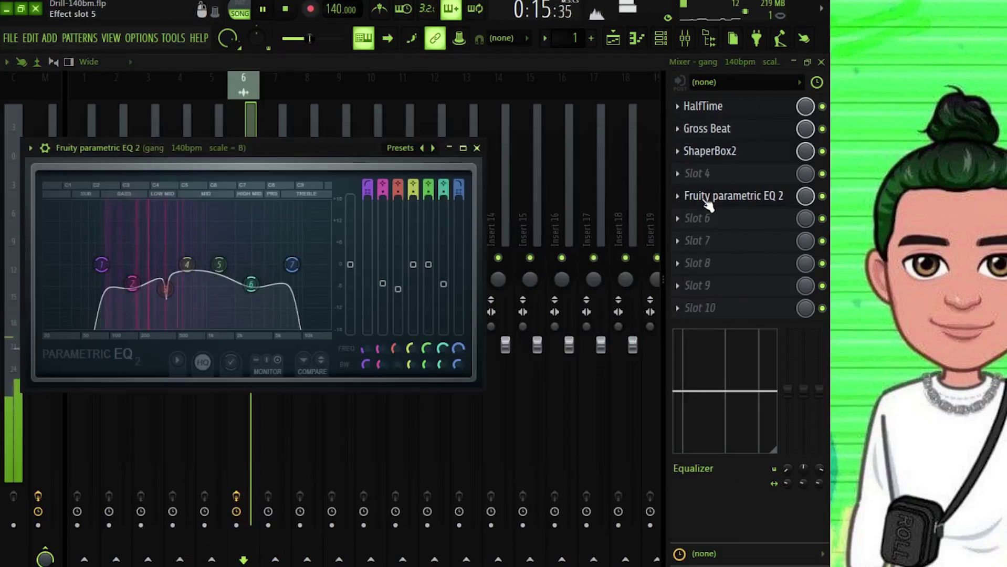
click(477, 148)
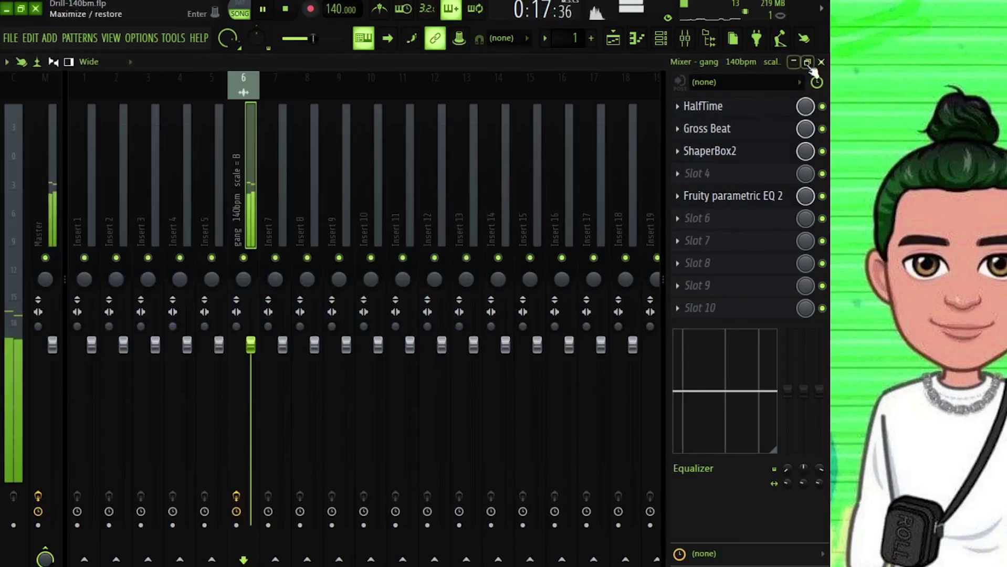
click(821, 62)
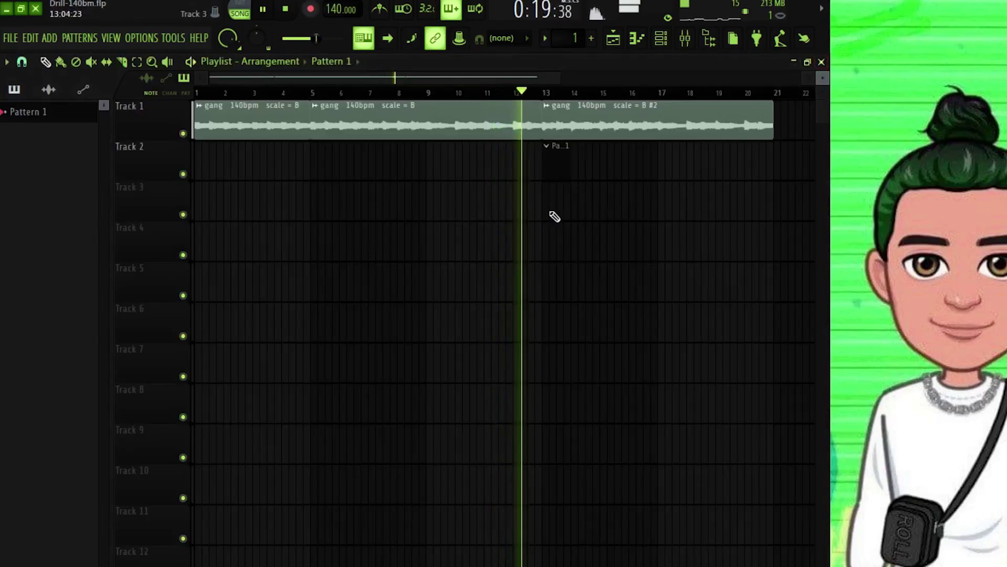
View the channel settings of the playlist clip "gang 140bpm scale = B #2" and close them
double_click(552, 112)
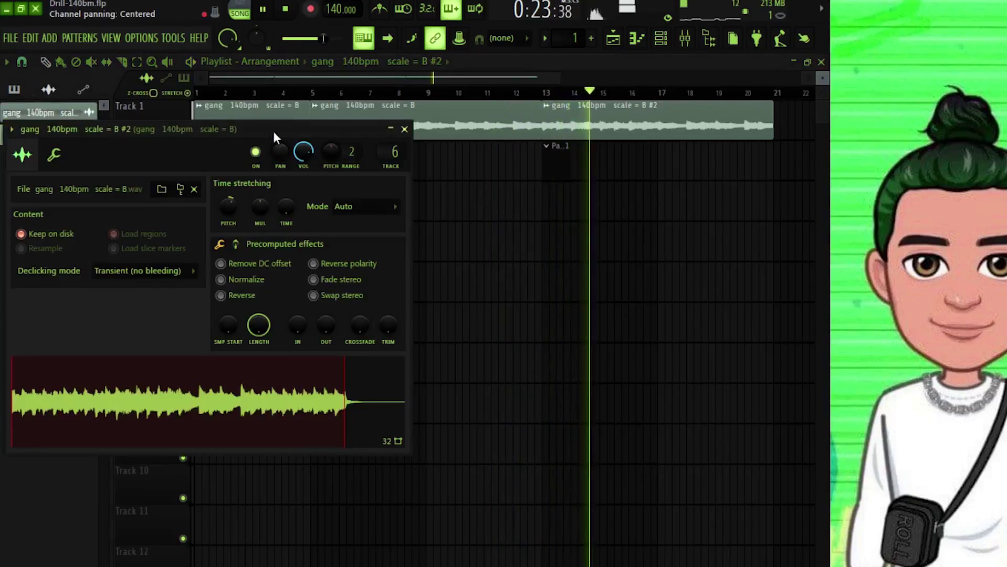
drag(273, 133, 328, 132)
key(Escape)
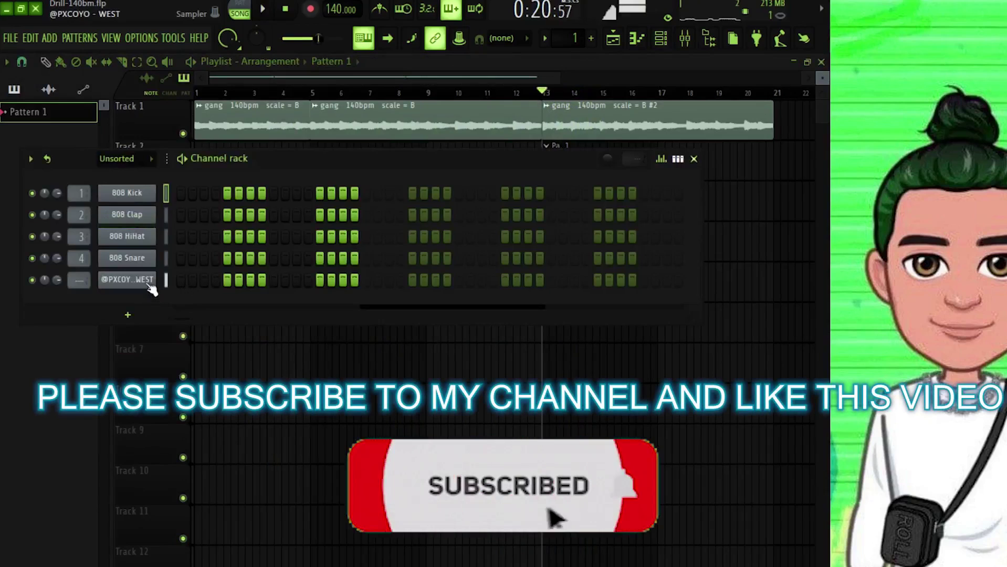
Enter hits on steps 1, 4, 7, 9, 12 and 15 of the WEST sampler channel, and bring up its piano roll
click(179, 282)
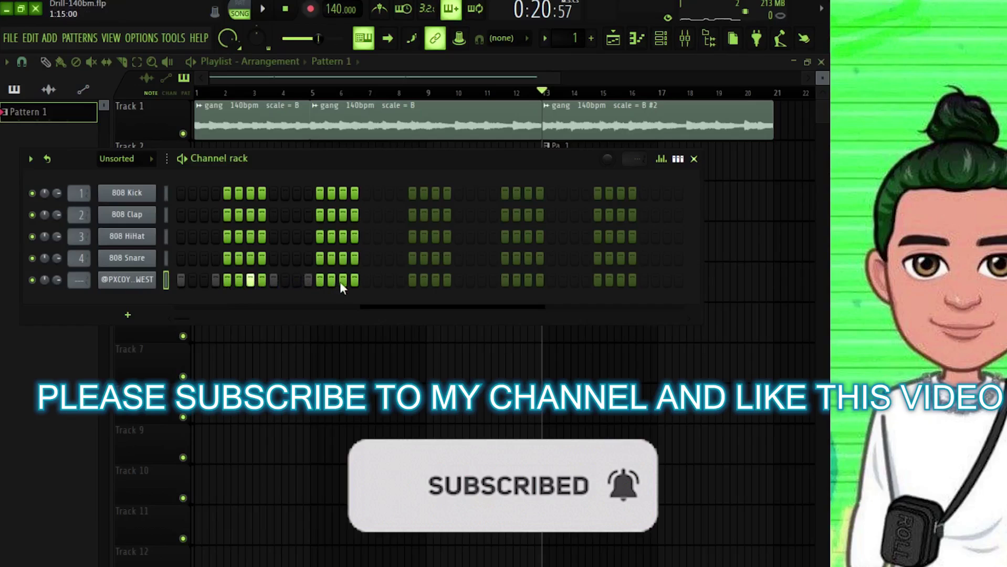
key(space)
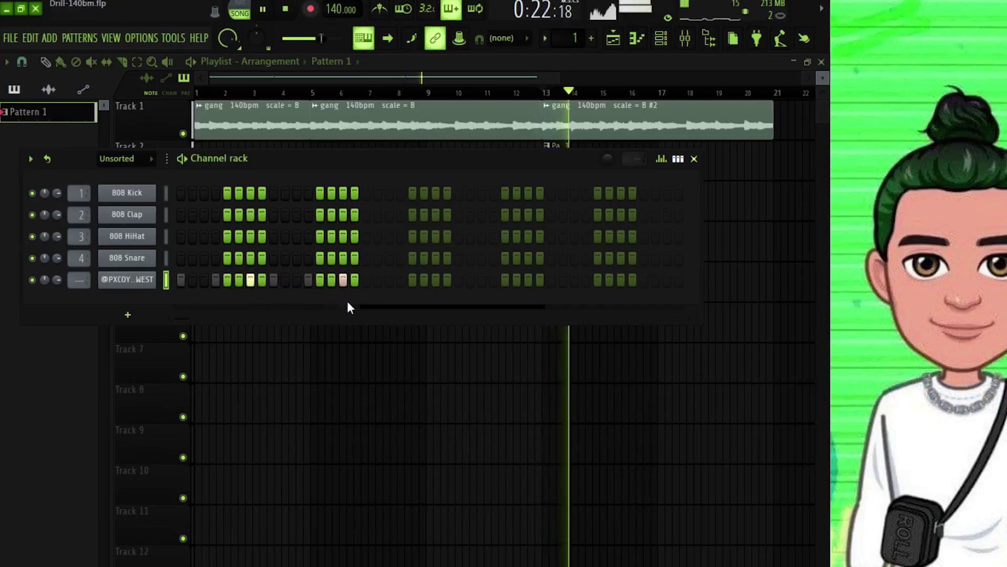
right_click(131, 280)
click(167, 279)
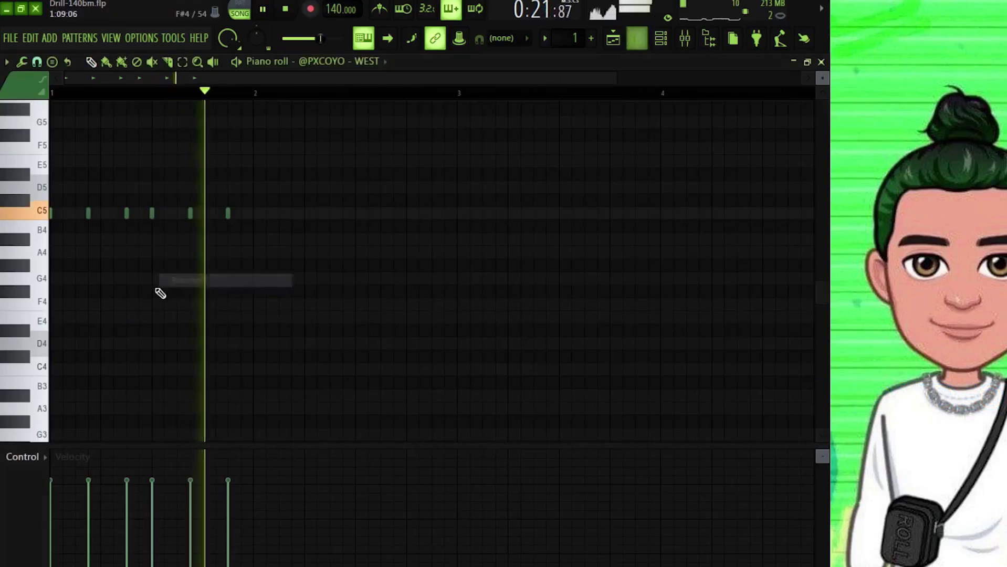
key(space)
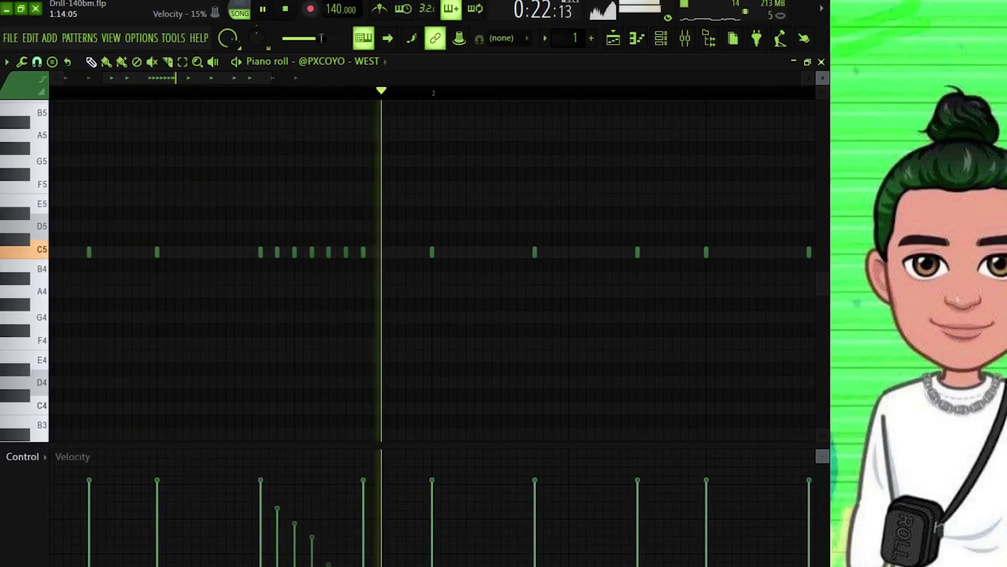
Add two softer C5 notes between the existing hits in bar 2, setting the second one's velocity to about 29%
scroll(431, 105, down, 1)
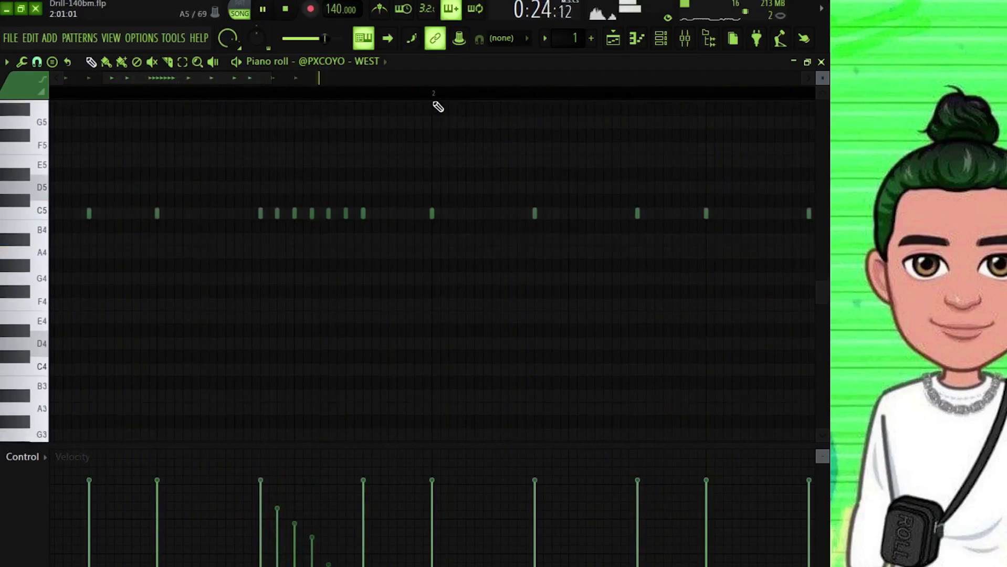
scroll(438, 93, down, 2)
scroll(469, 90, up, 5)
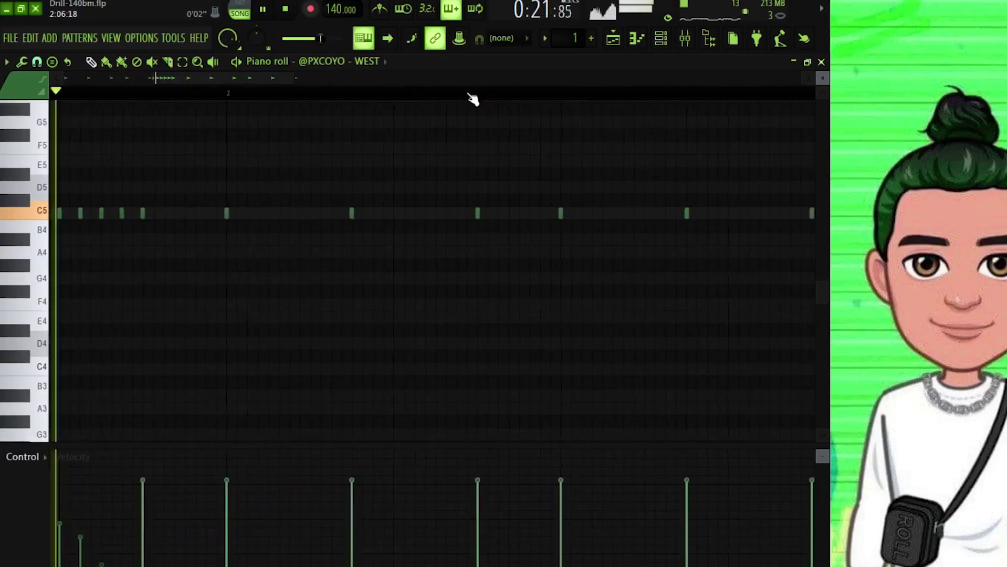
scroll(469, 91, down, 4)
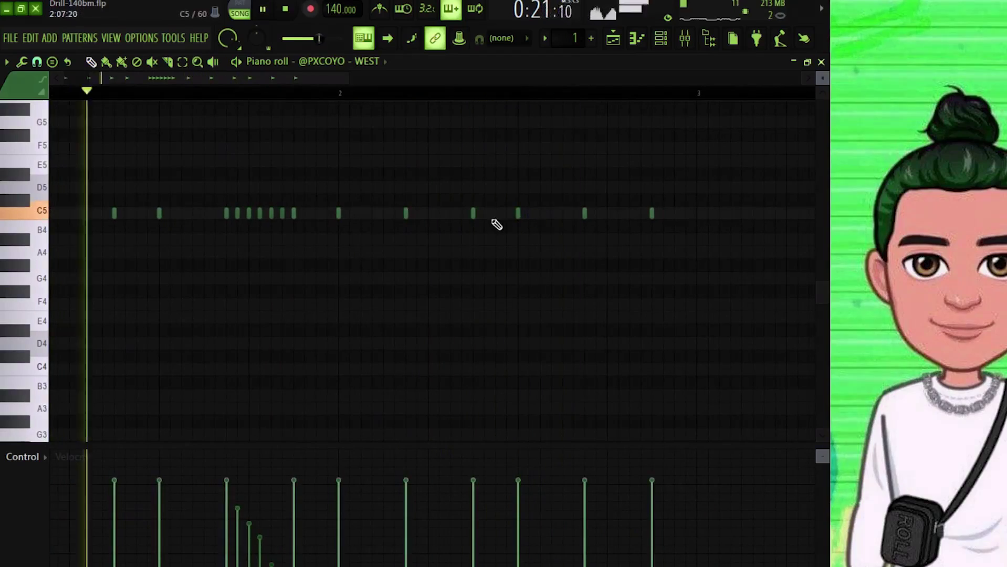
click(462, 213)
click(462, 518)
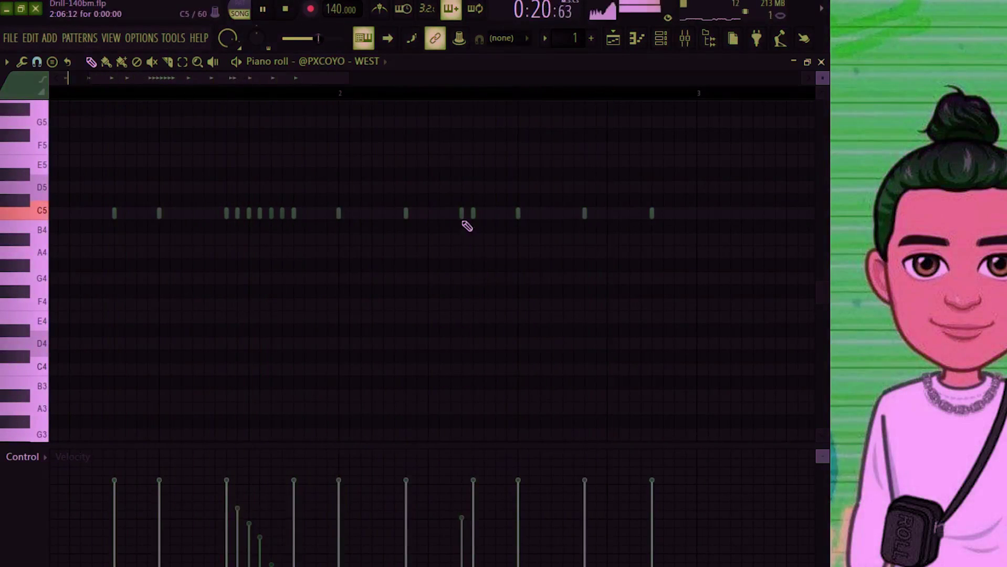
drag(462, 216, 451, 216)
click(451, 530)
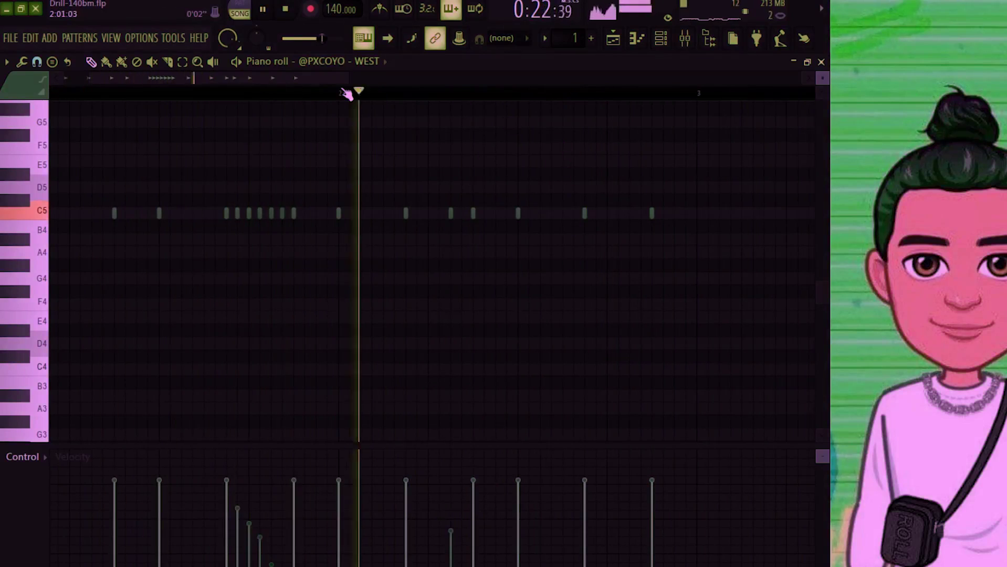
drag(503, 213, 497, 214)
click(496, 547)
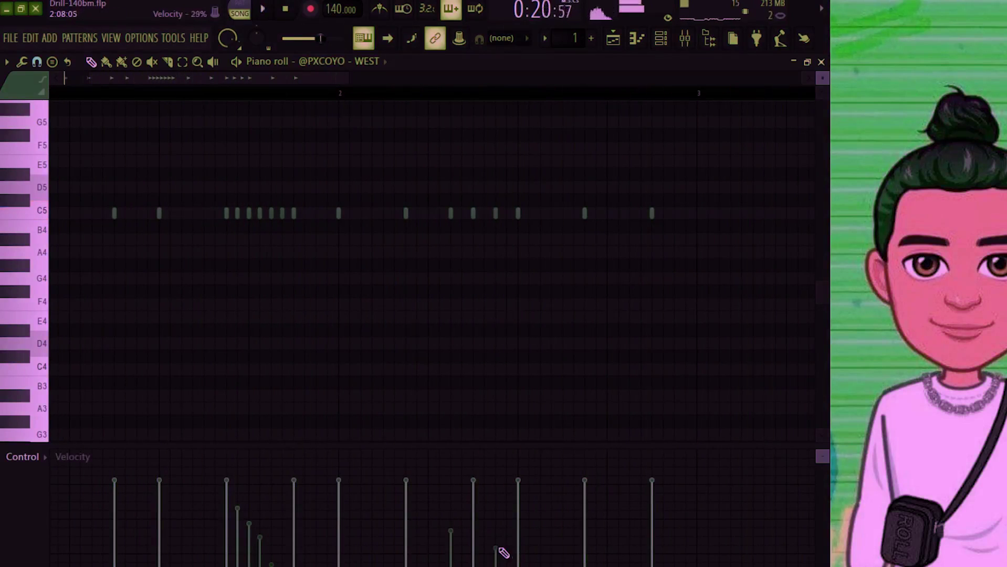
Duplicate the whole two-bar note pattern into bars 3 and 4, and deselect the notes
scroll(542, 100, down, 2)
key(ctrl+a)
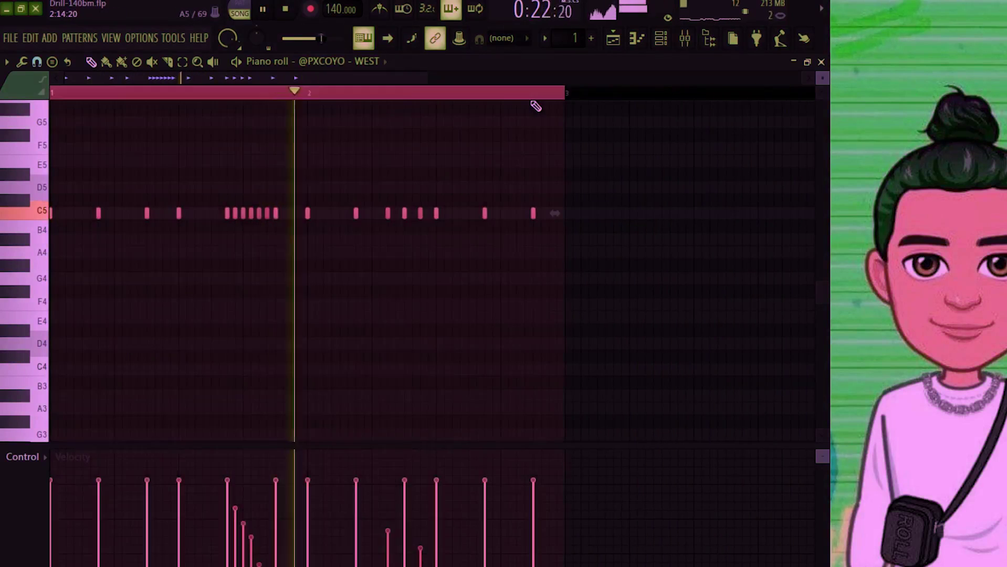
key(ctrl+b)
key(ctrl+d)
Move the fast roll from the end of bar 3 to the start of bar 4 and flip it horizontally with start times preserved
scroll(421, 211, up, 4)
drag(398, 226, 485, 211)
key(space)
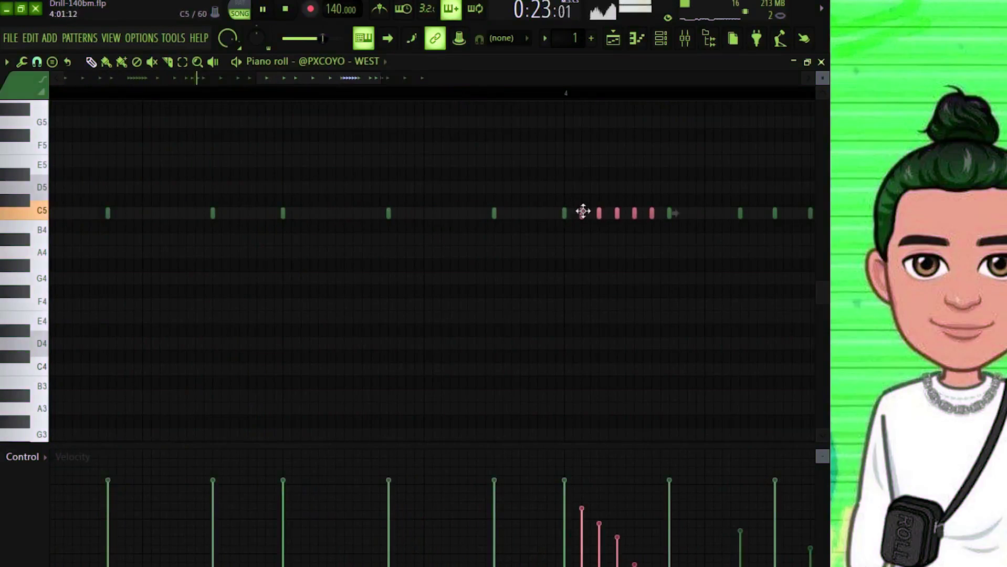
key(alt+y)
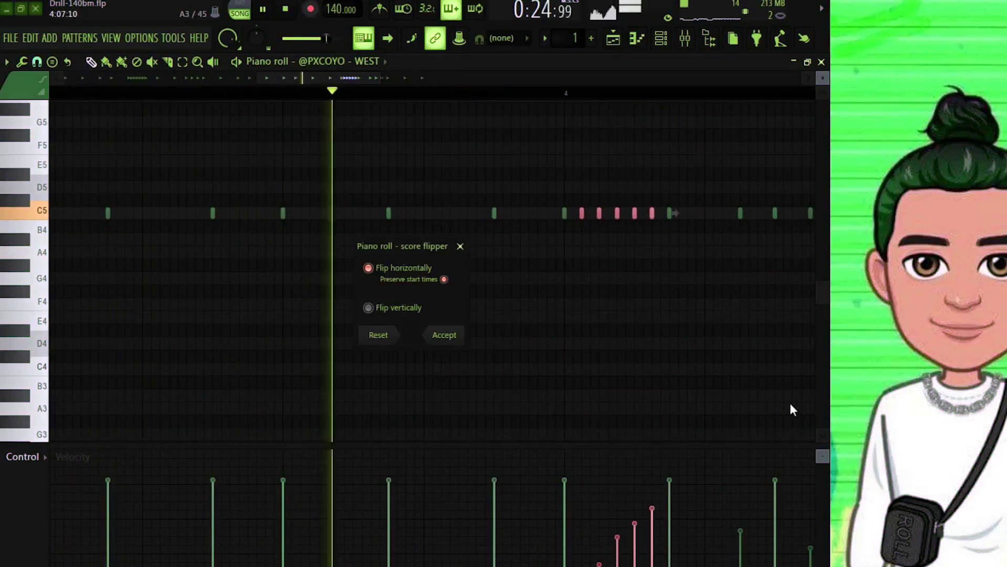
key(Return)
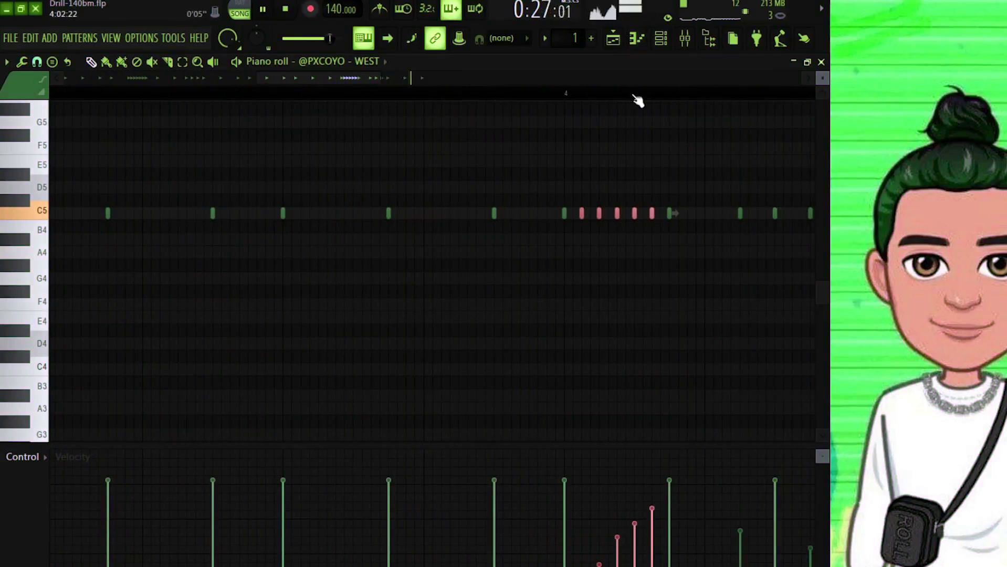
scroll(636, 99, down, 3)
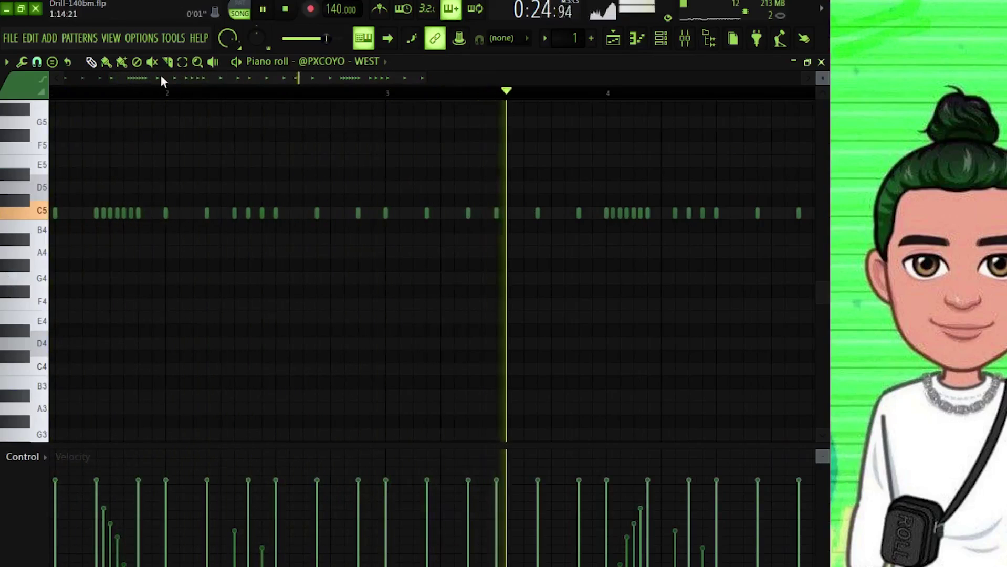
Lower the velocity of alternate full-strength notes across all four bars to slightly varied levels, starting around 62% in bar 1
drag(160, 74, 1, 112)
key(space)
click(159, 500)
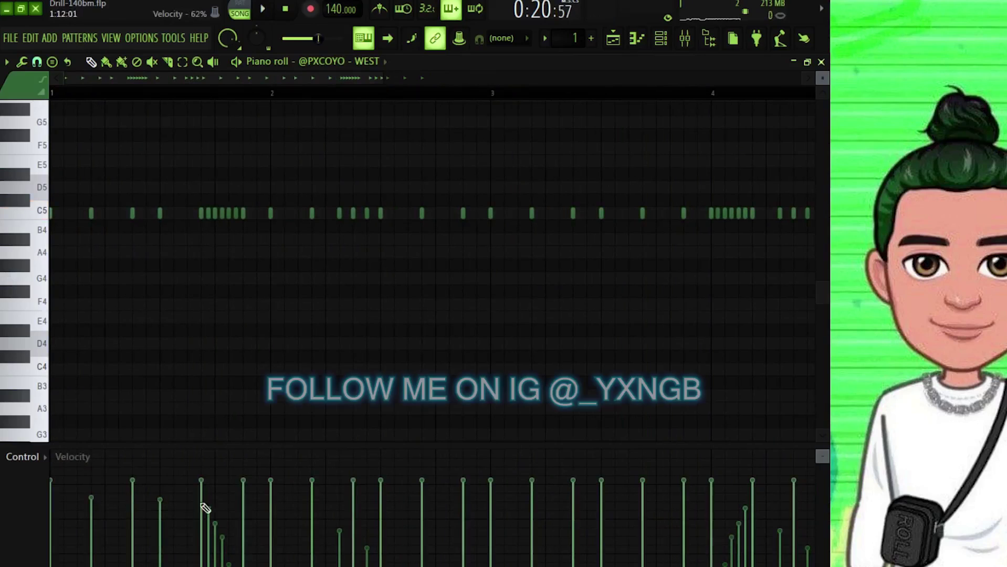
click(243, 499)
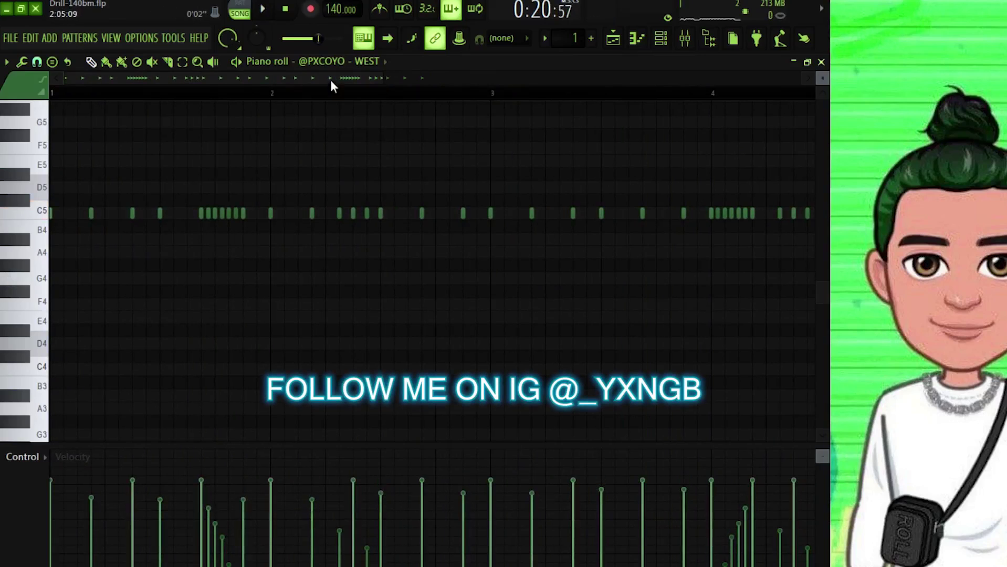
drag(331, 85, 432, 86)
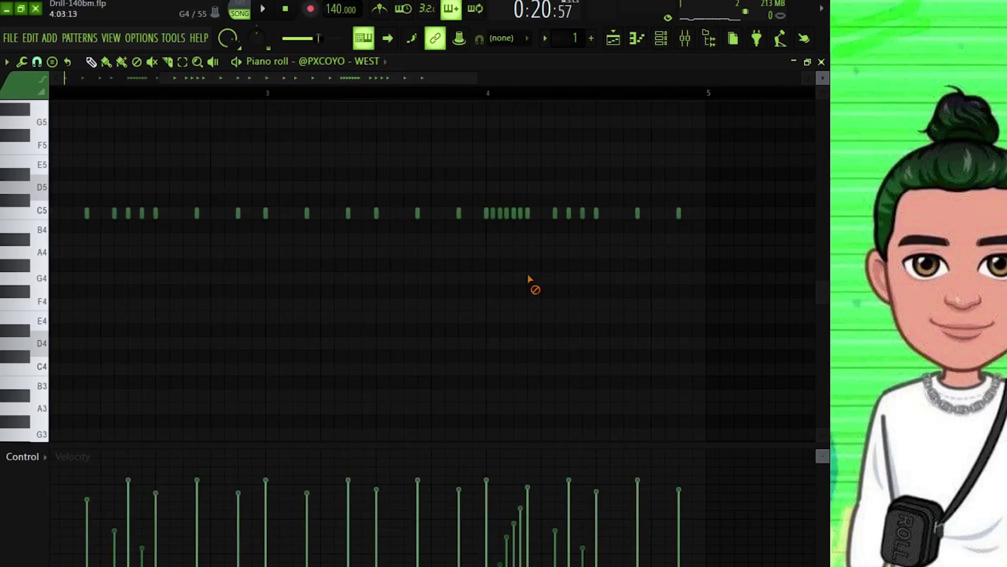
drag(446, 80, 273, 90)
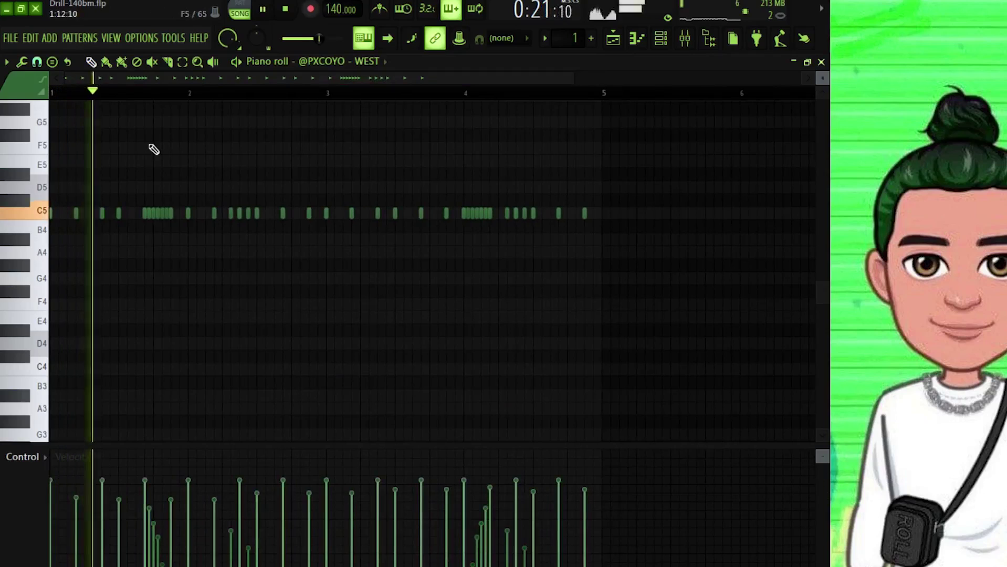
Switch the note property editor to note pan, and pan bar 2's first soft note right and its second soft note left
click(30, 468)
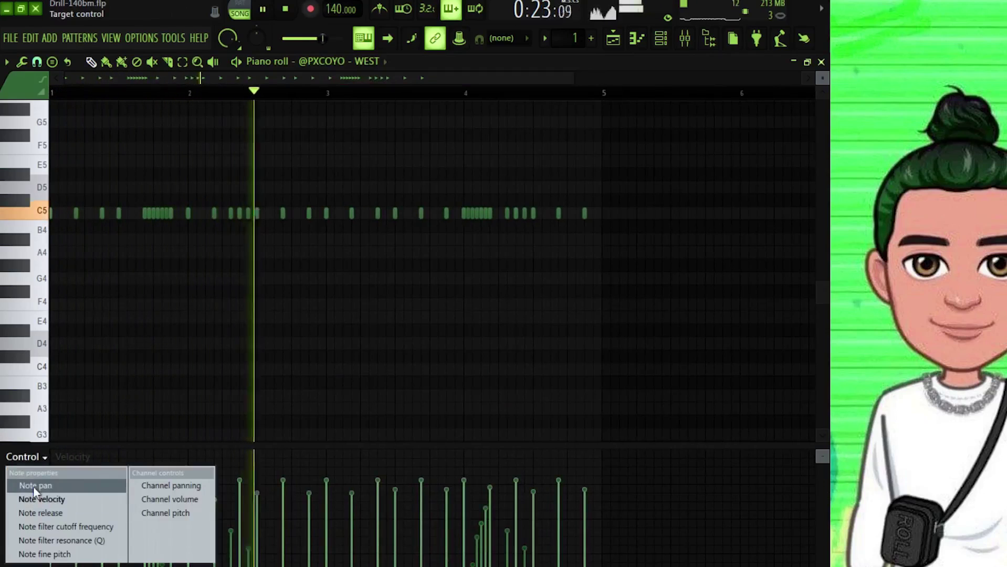
click(33, 486)
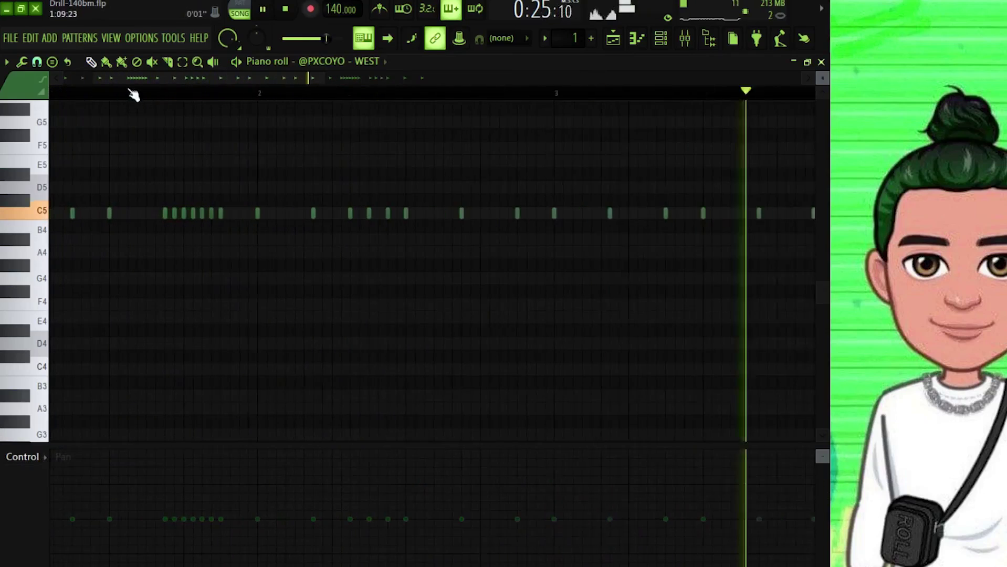
ctrl+scroll(315, 108, up, 2)
scroll(367, 109, up, 5)
scroll(389, 154, down, 5)
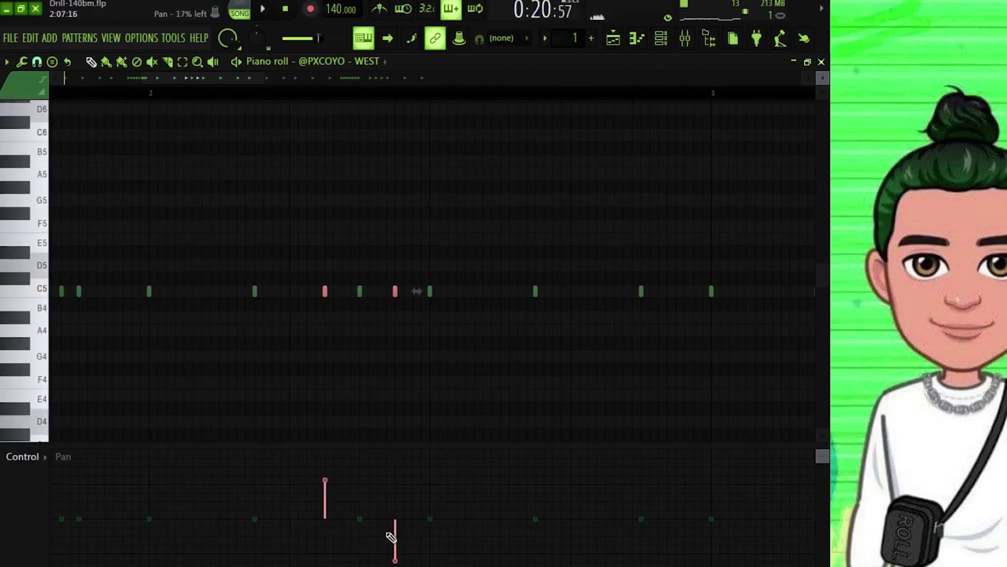
click(23, 457)
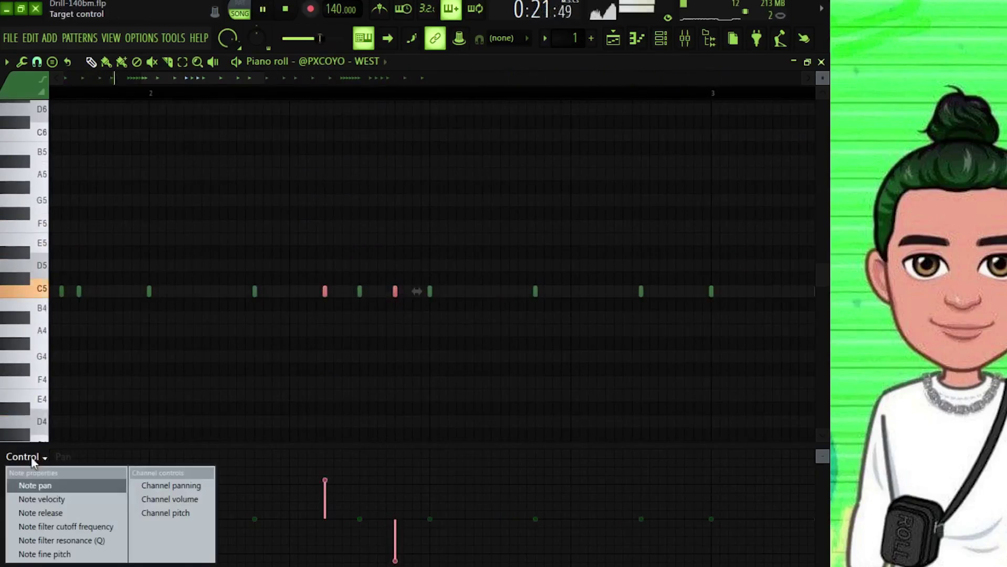
ctrl+click(187, 410)
Pan two of bar 4's notes after the fast roll in opposite directions, the first left and the third about 70% right
scroll(370, 95, down, 1)
scroll(371, 95, down, 1)
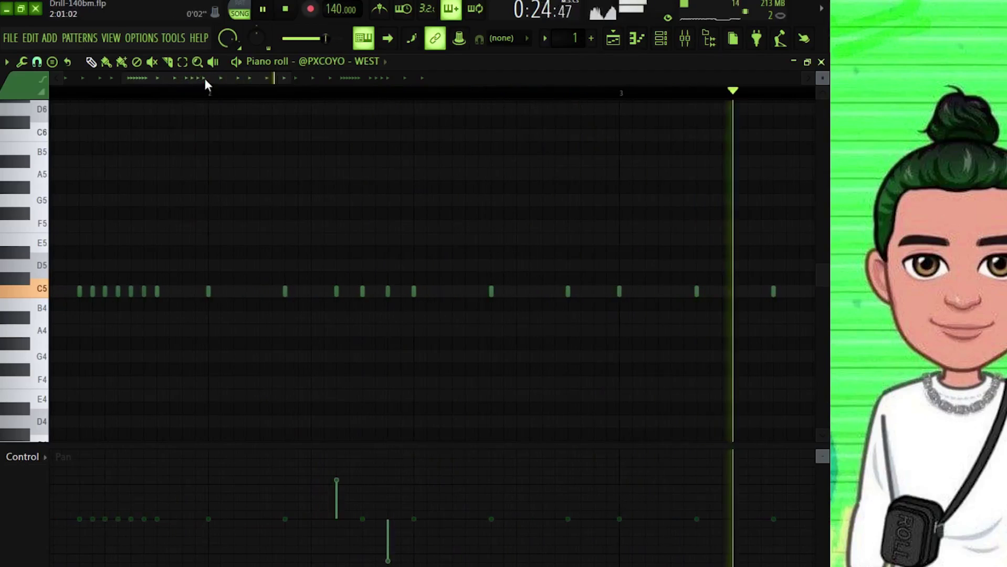
drag(204, 79, 349, 89)
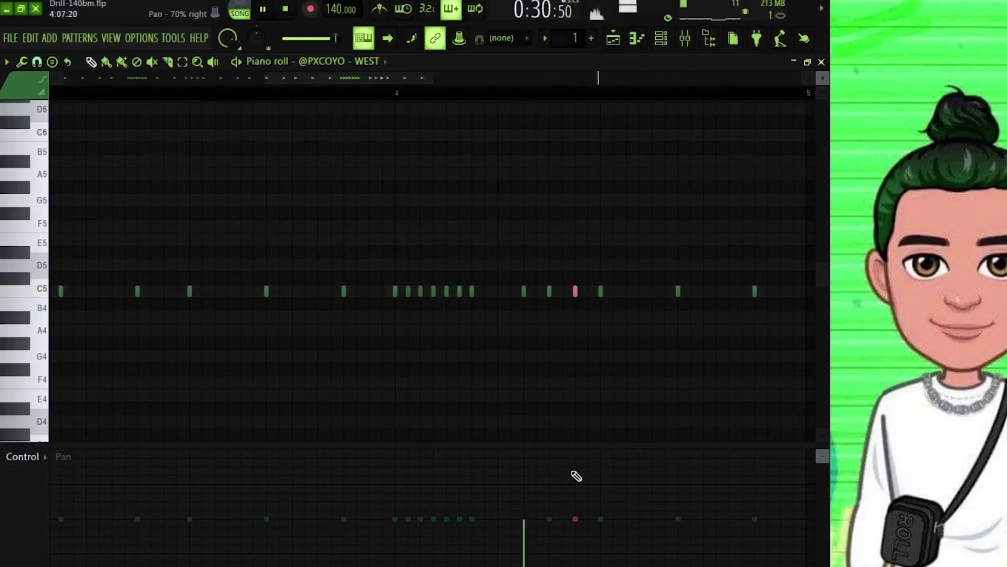
Close the hi-hat note editor and channel rack, and add a second Pattern 1 clip on Track 2 at bar 17
click(822, 62)
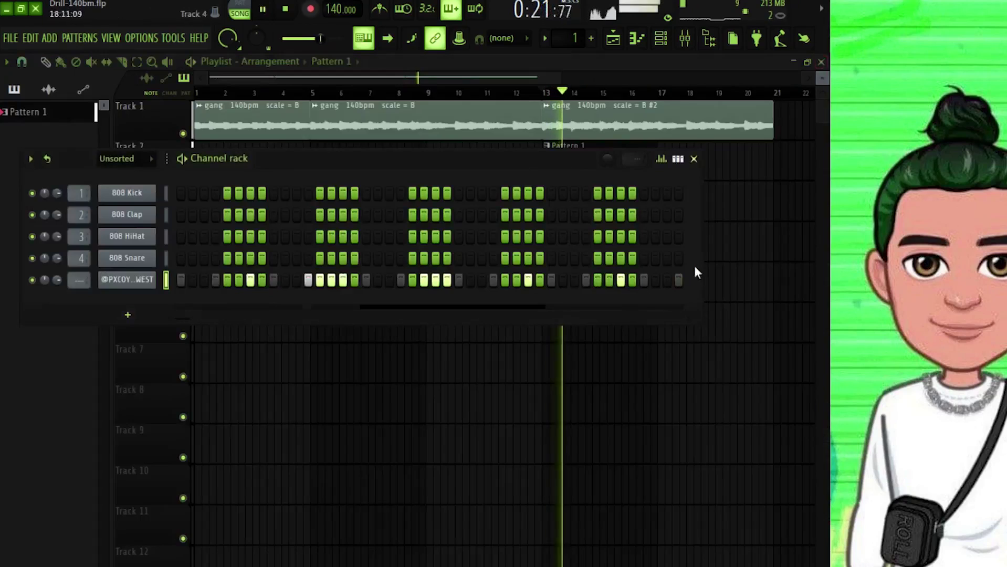
key(F6)
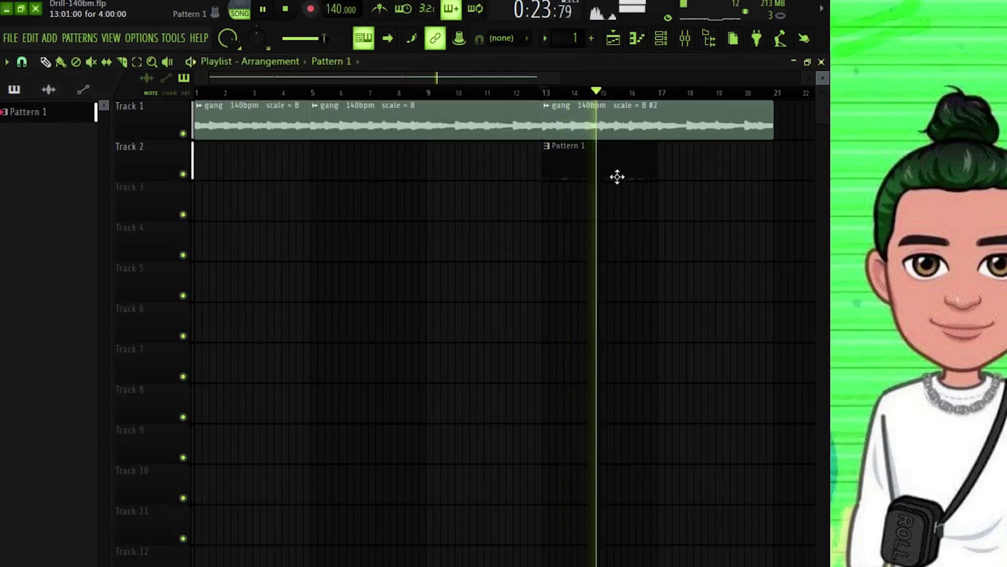
click(664, 169)
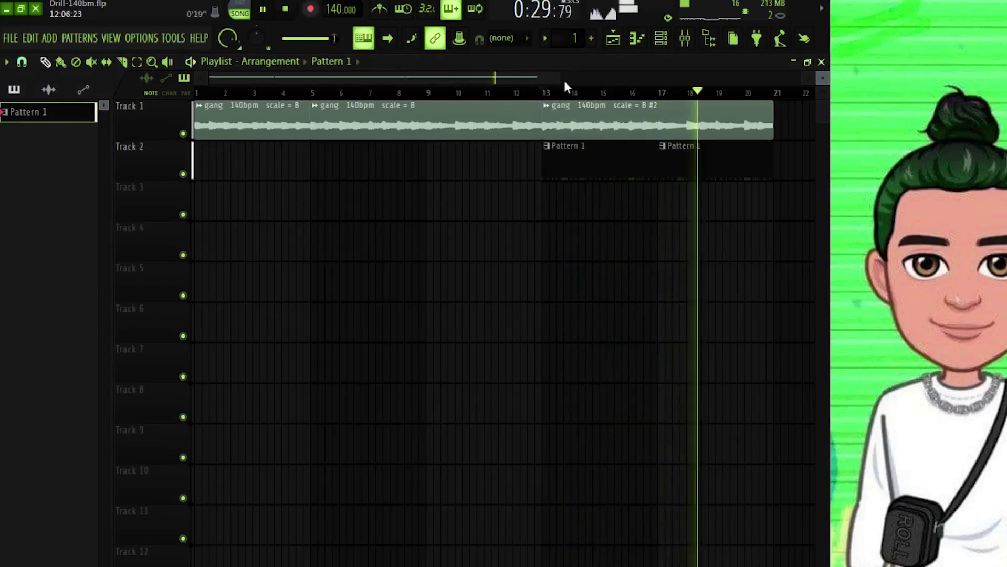
Place the JayCactus Air Blast Trans Impact sample on Track 4 from mid-bar 12 so it leads into bar 13, and play it back
click(708, 37)
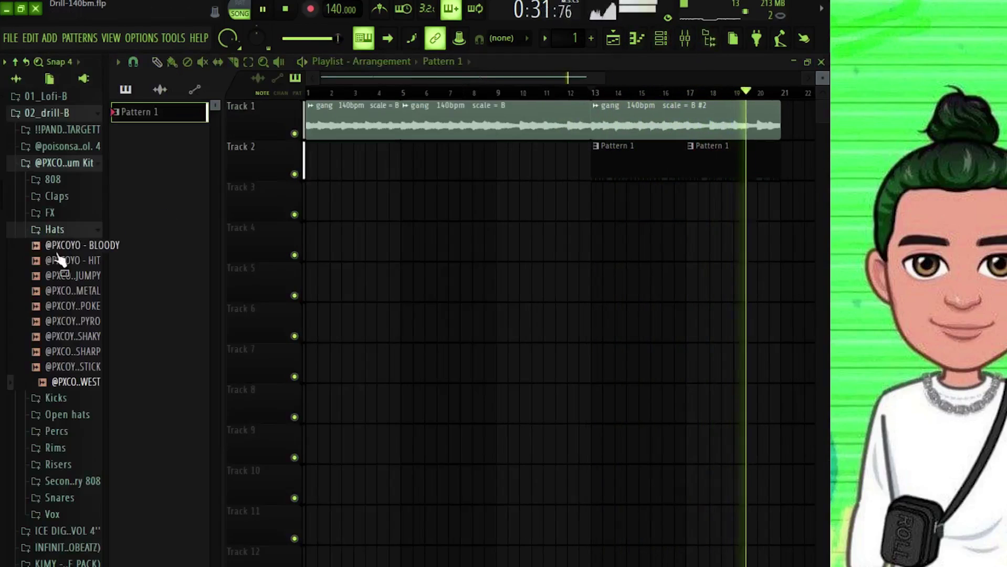
click(63, 236)
click(74, 262)
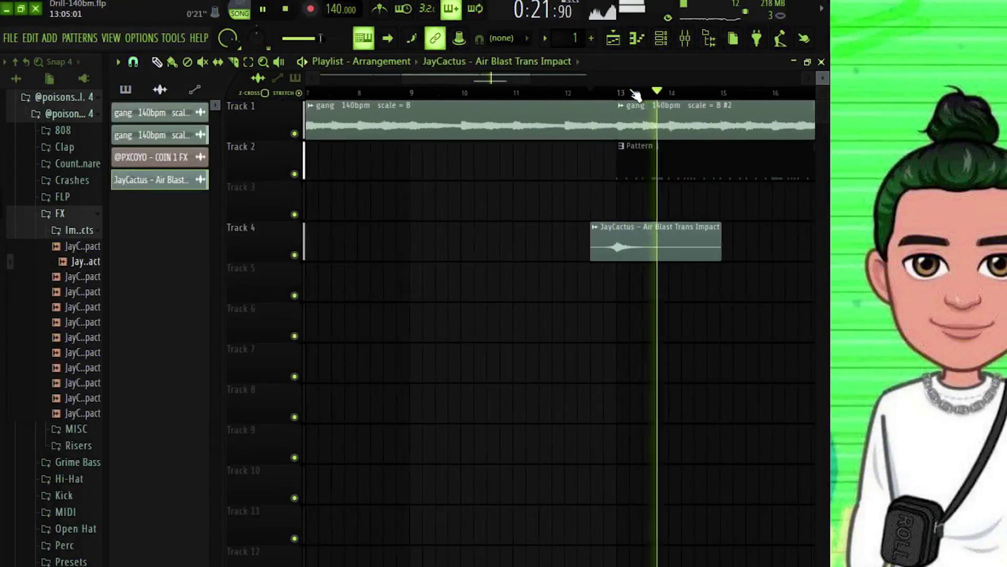
scroll(635, 95, down, 2)
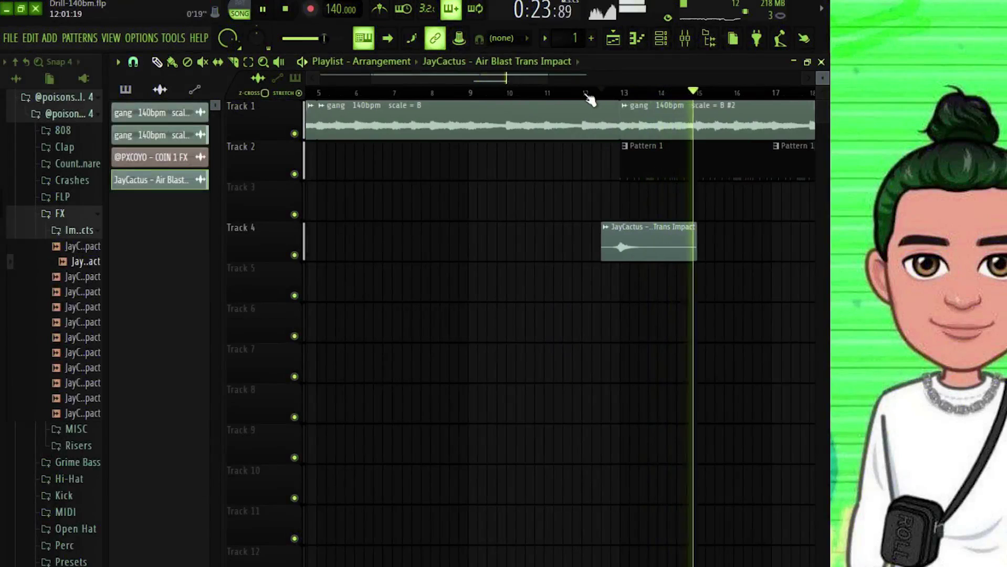
scroll(589, 97, down, 2)
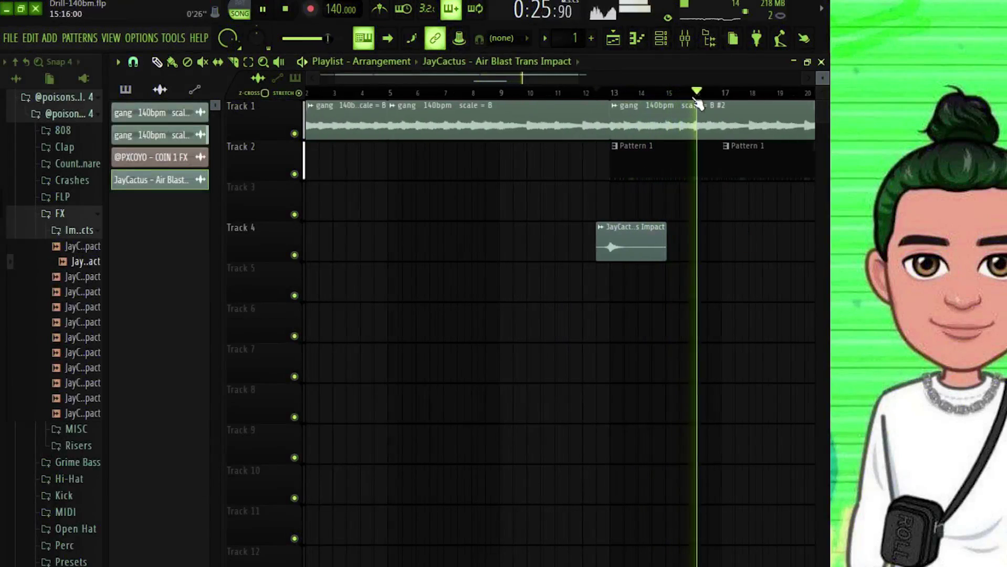
scroll(698, 103, down, 1)
Browse the kit's Crashes, Counter Snare, Clap and Snare folders, and load the Block Snare sample as a channel in a new Pattern 2
click(67, 214)
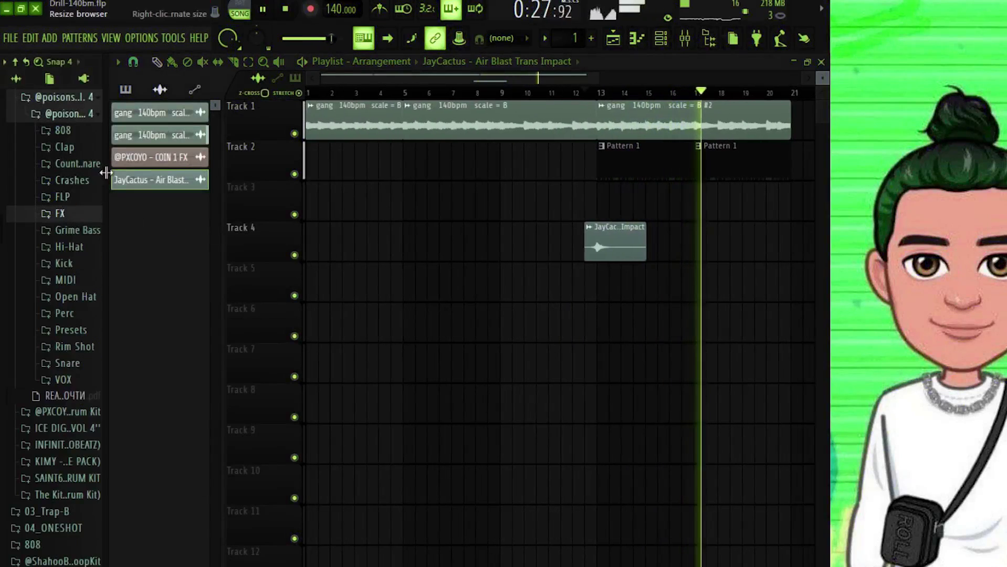
click(71, 180)
click(84, 243)
click(72, 180)
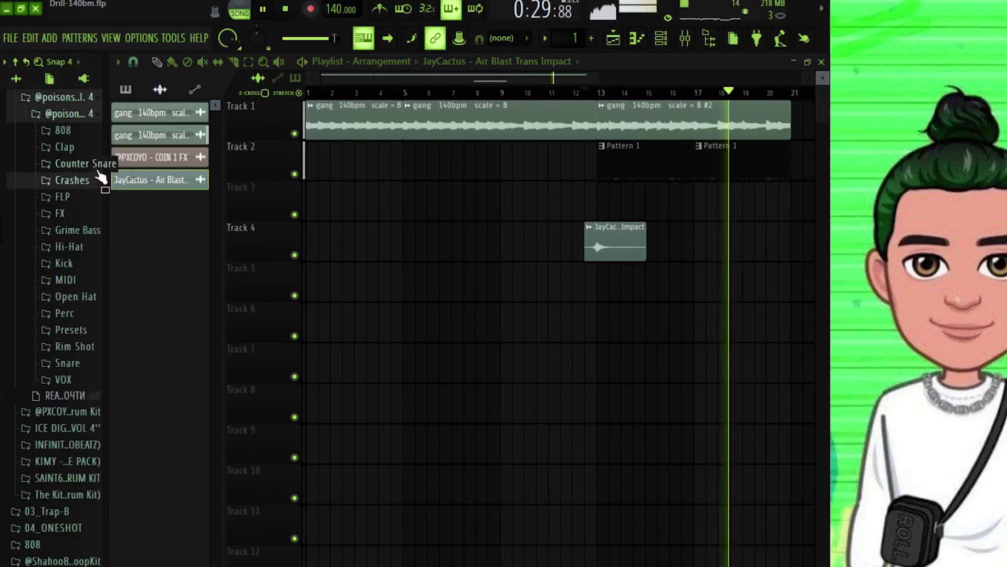
click(73, 163)
click(84, 179)
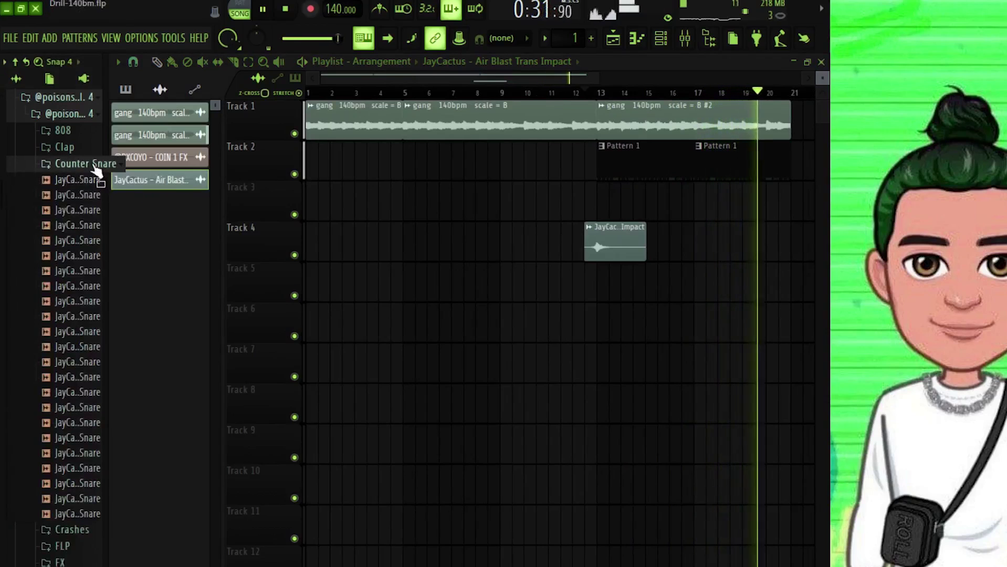
click(74, 163)
click(65, 147)
click(67, 147)
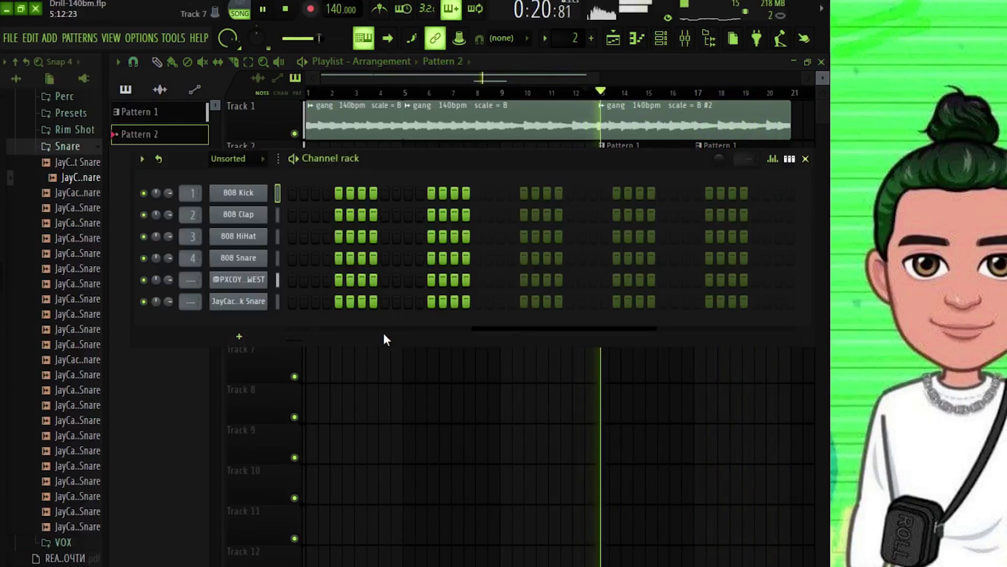
Add Block Snare hits on steps 9 and 29 of Pattern 2, and place the pattern on Track 3 at bar 13
click(385, 303)
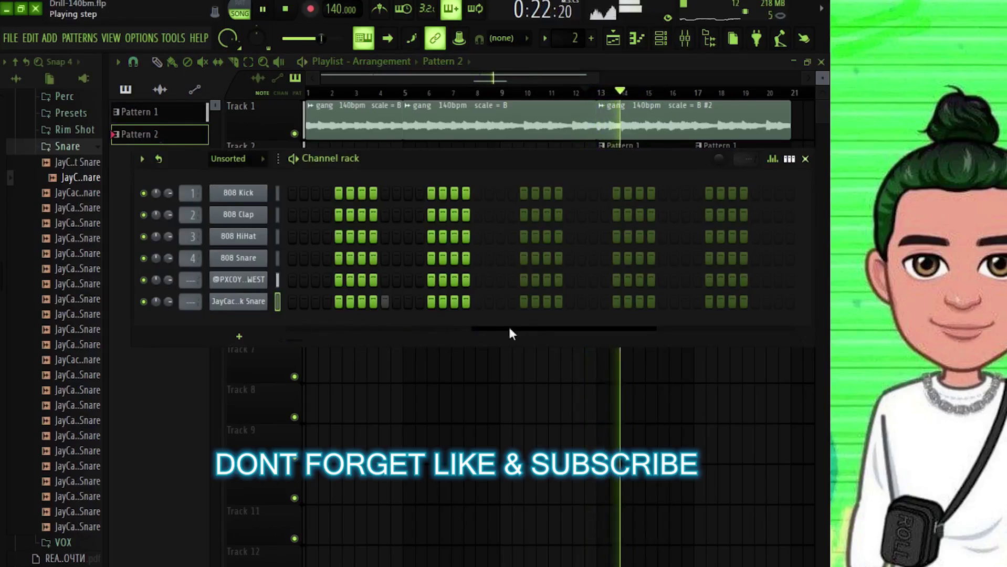
click(617, 302)
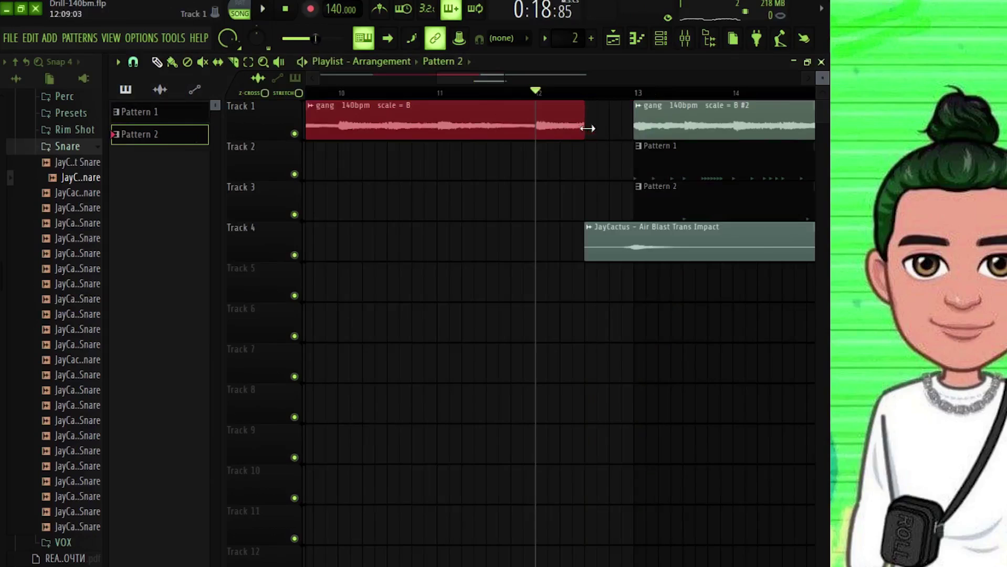
Play back the transition from bar 10 through the gap and impact into the drums at bar 13
key(space)
scroll(602, 104, down, 3)
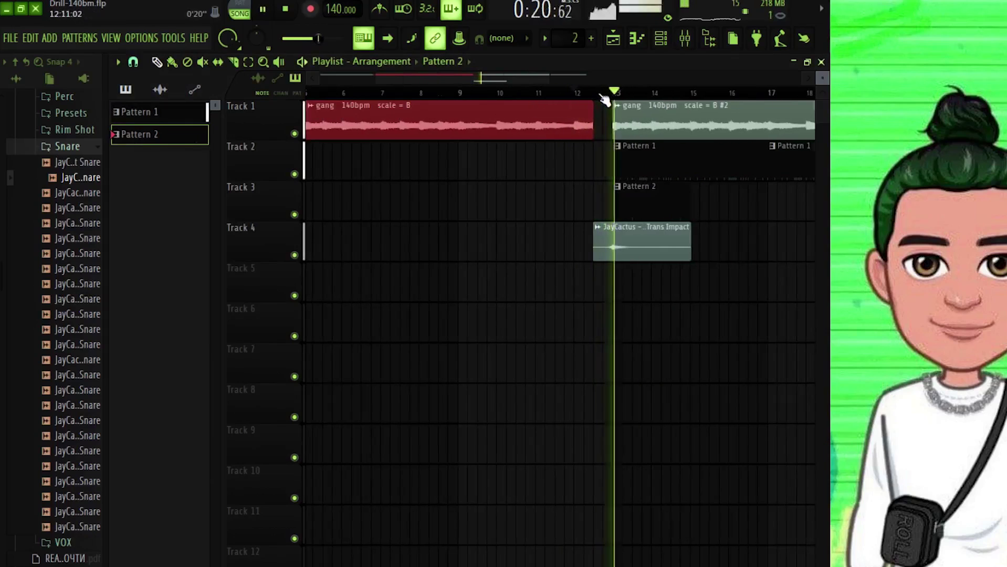
click(576, 93)
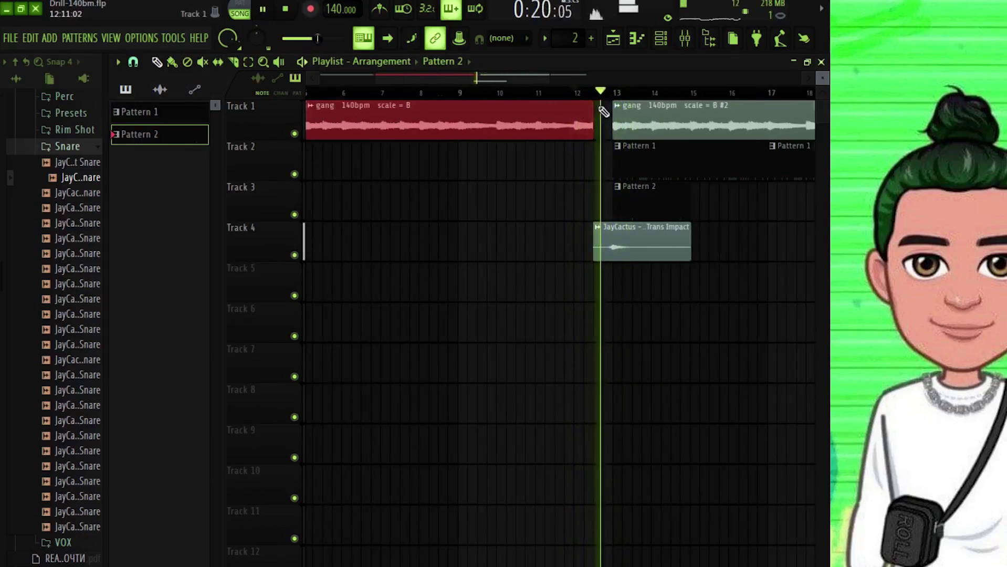
scroll(605, 100, up, 3)
click(472, 96)
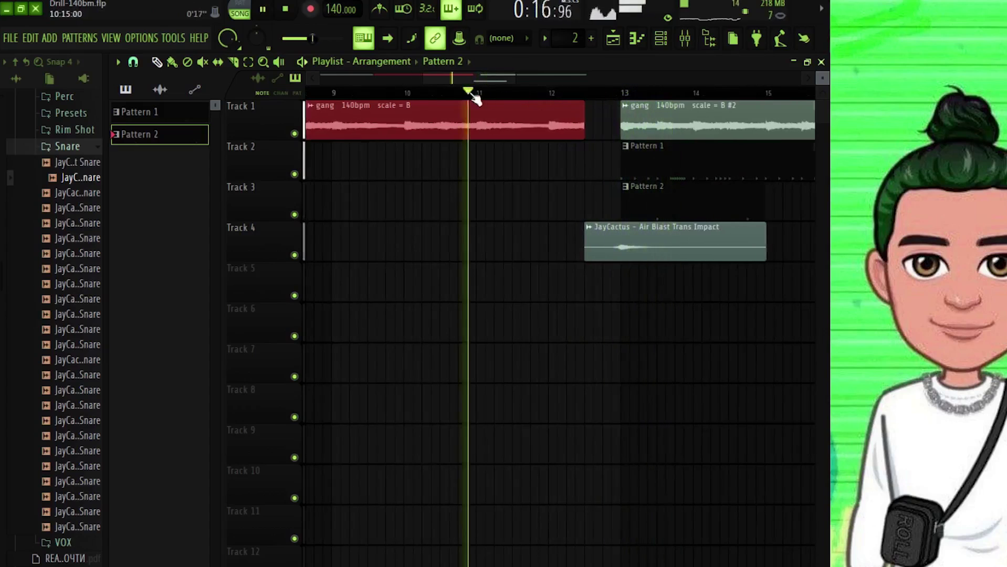
click(479, 94)
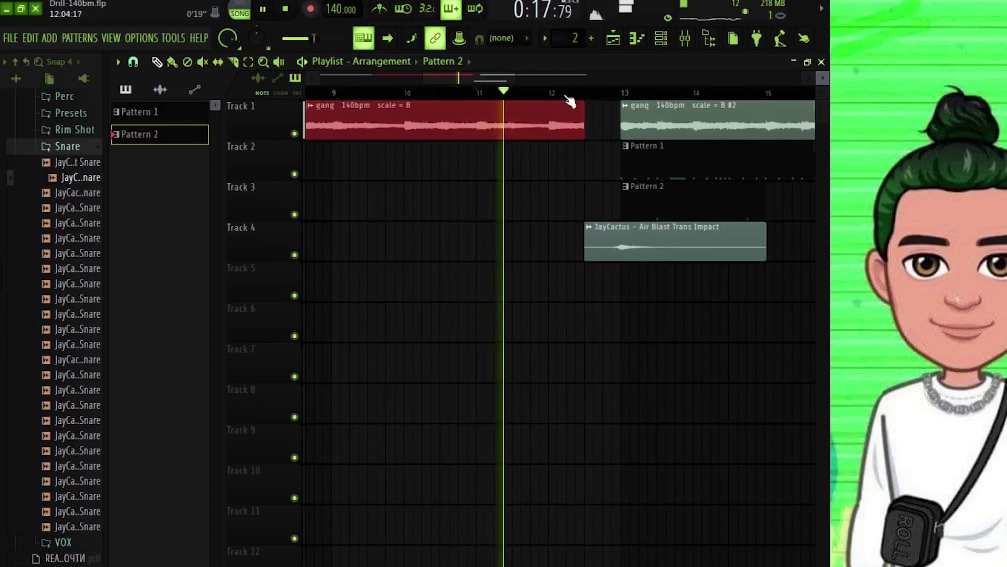
scroll(570, 101, down, 2)
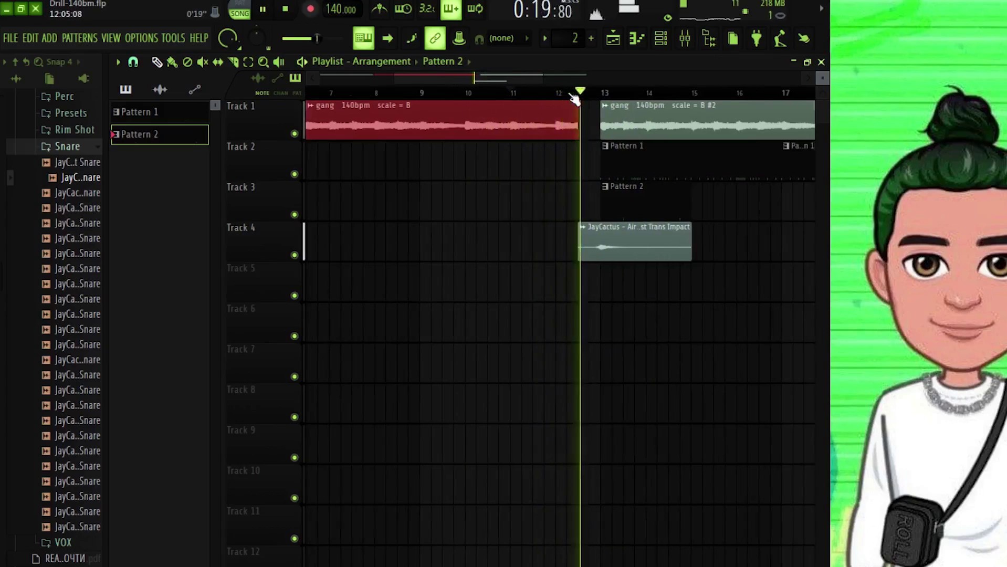
scroll(575, 100, down, 2)
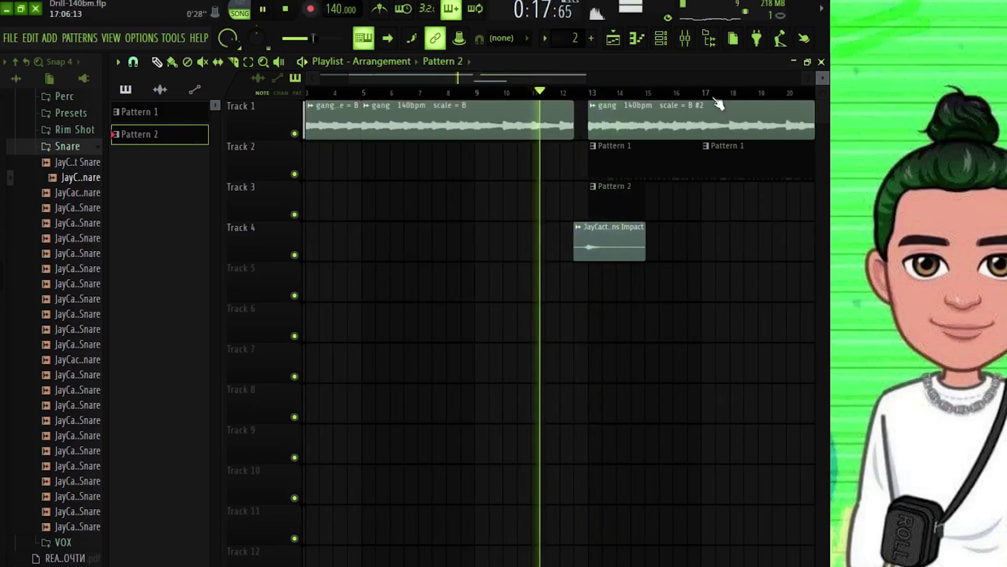
Create an automation clip for HalfTime's mix level on the sample's mixer track
click(692, 47)
click(363, 173)
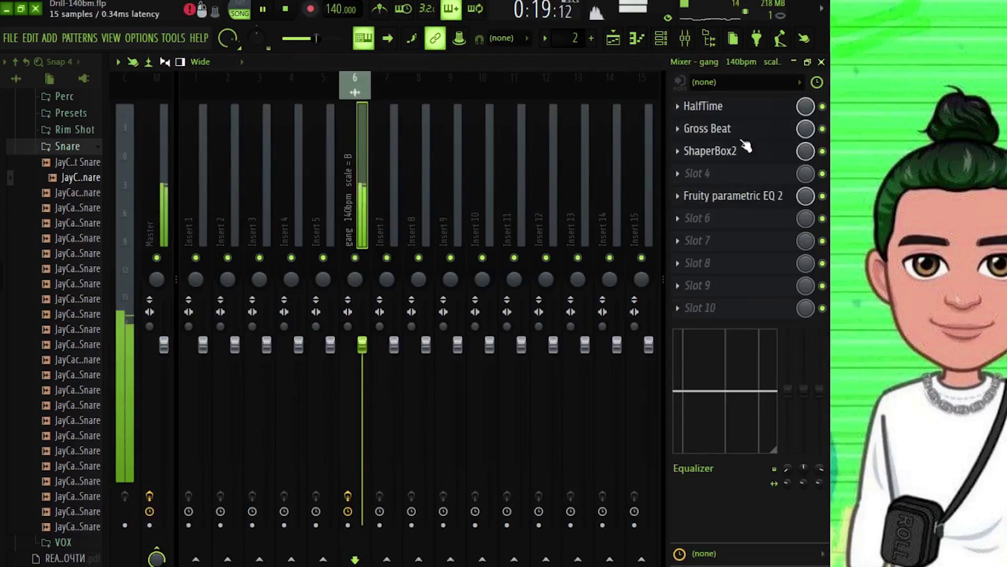
right_click(802, 109)
click(782, 198)
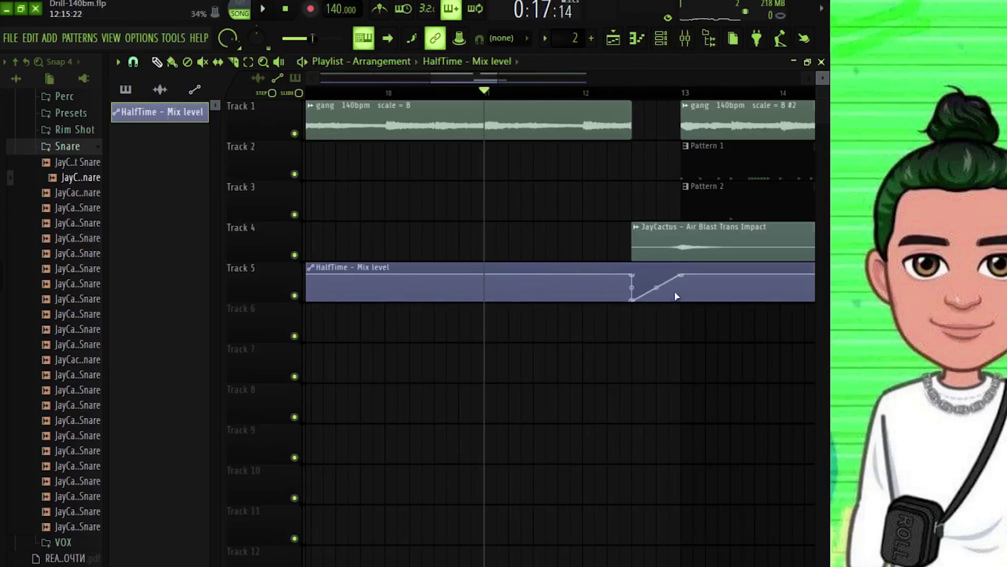
Shape the HalfTime mix automation to ramp down just before mid-bar 12 and snap back up at bar 13, checking it by playback
key(space)
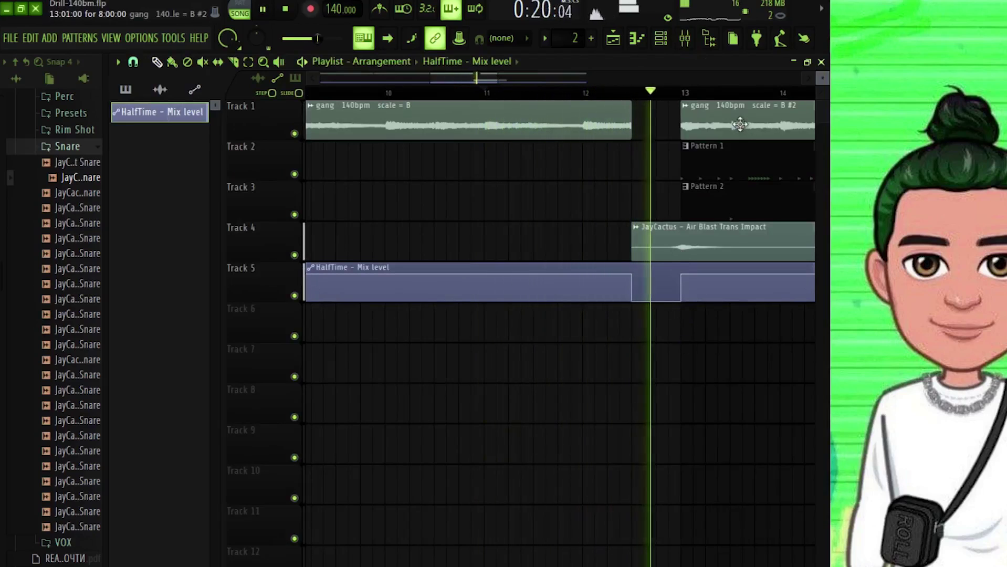
key(space)
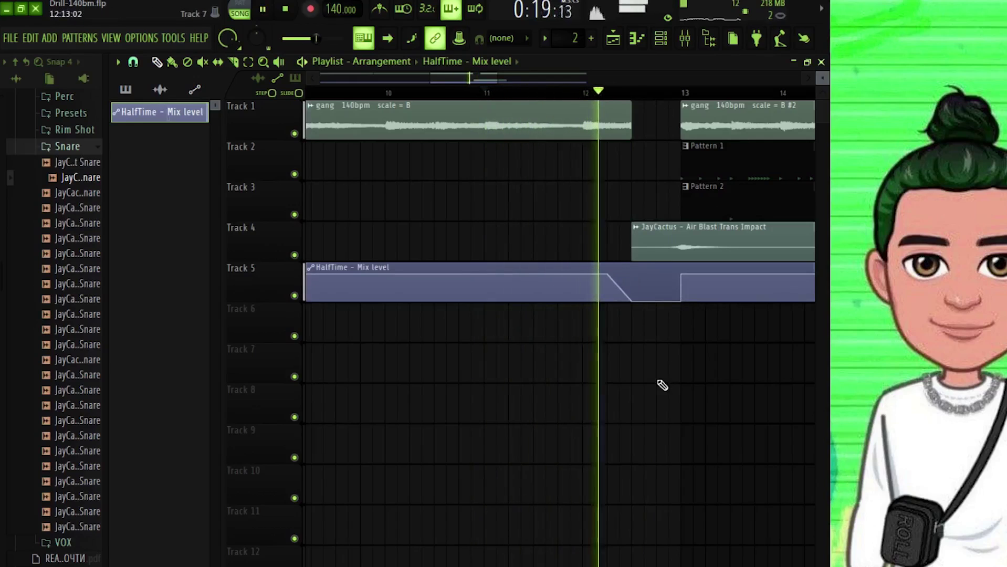
scroll(655, 103, down, 4)
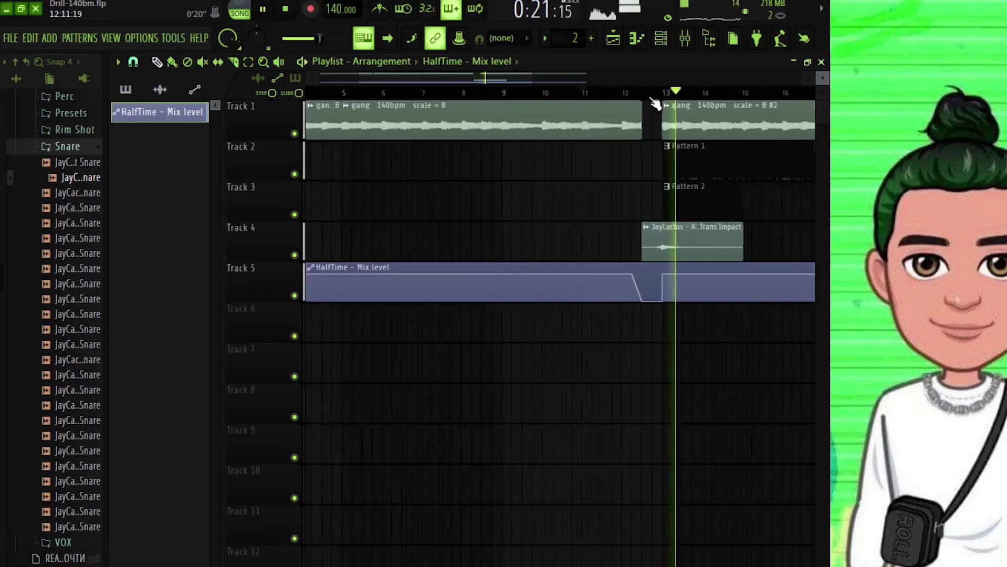
click(625, 95)
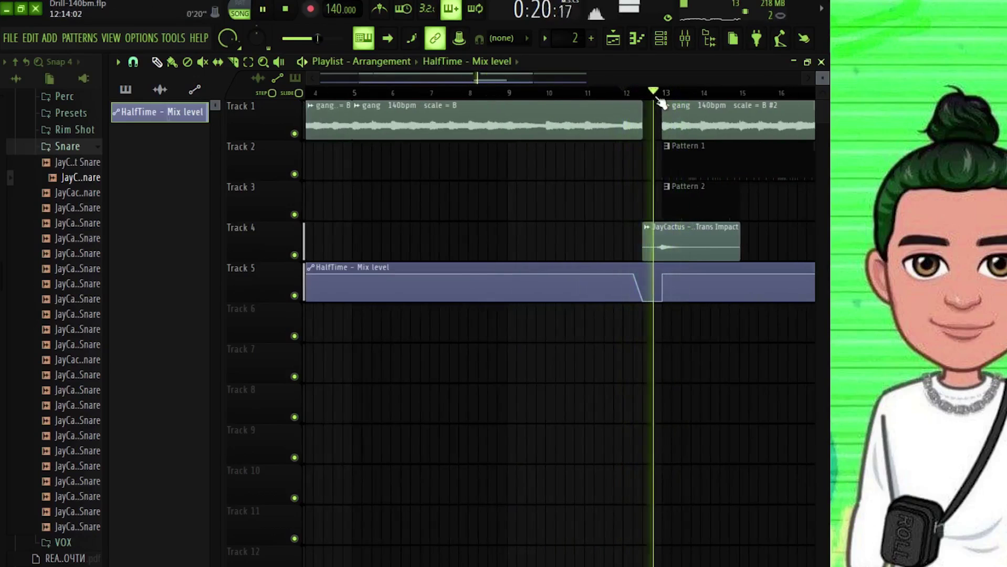
scroll(661, 103, up, 2)
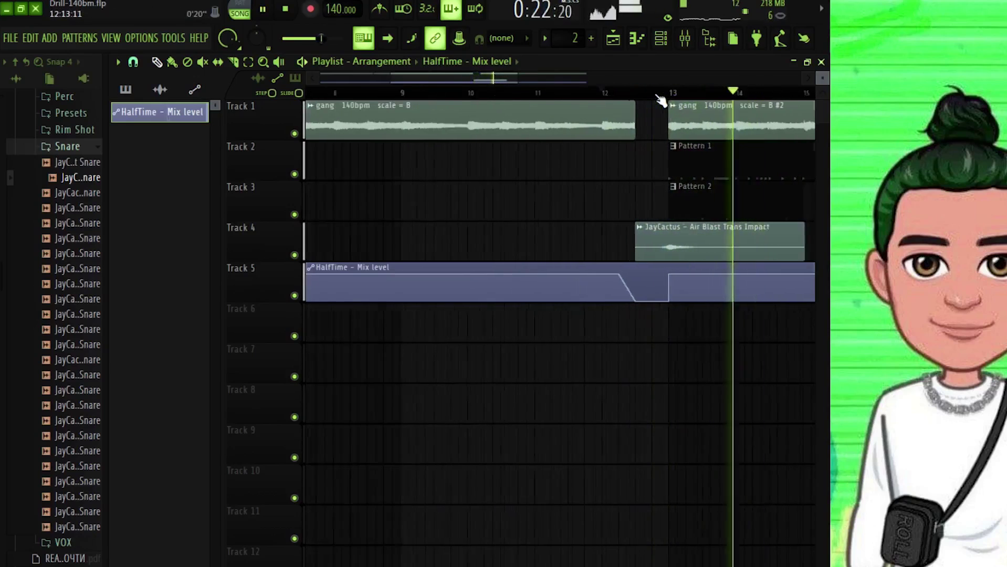
scroll(661, 102, down, 3)
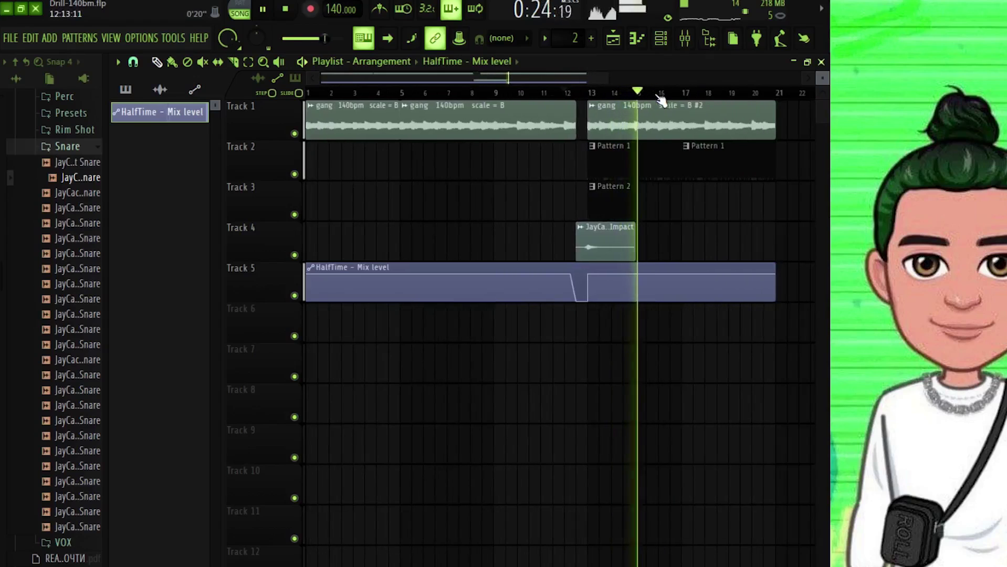
Repeat the two Block Snare hits in bars 3 and 4, and hide the browser to show all four bars
key(space)
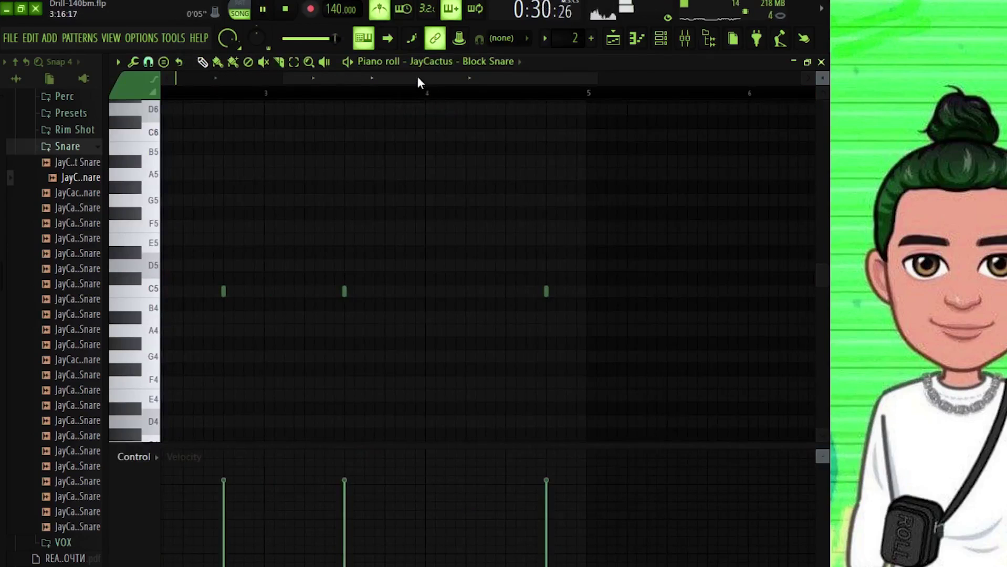
drag(418, 76, 61, 86)
key(alt+F8)
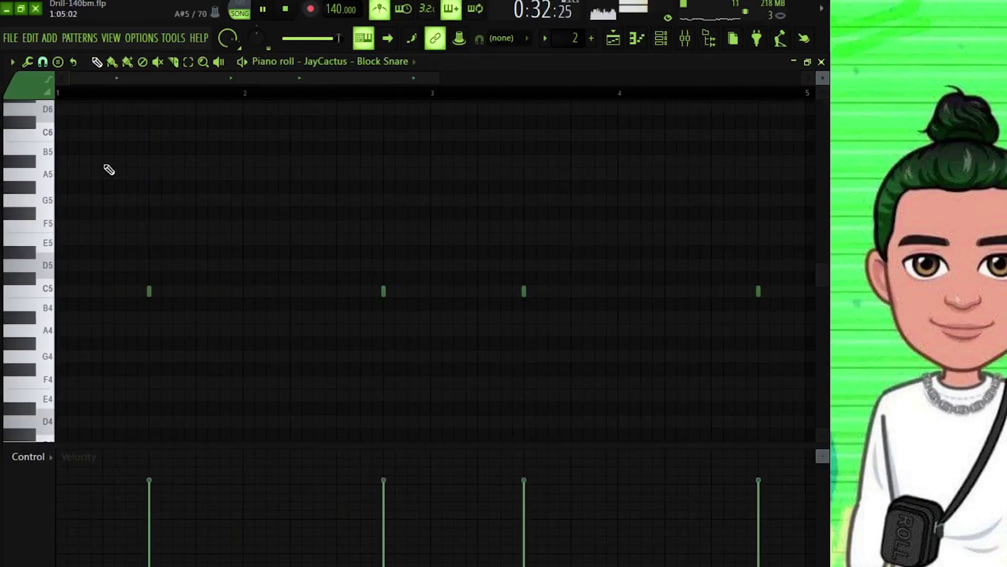
Try a softer extra snare just before bar 1's hit, play it back and shift it slightly earlier
click(138, 291)
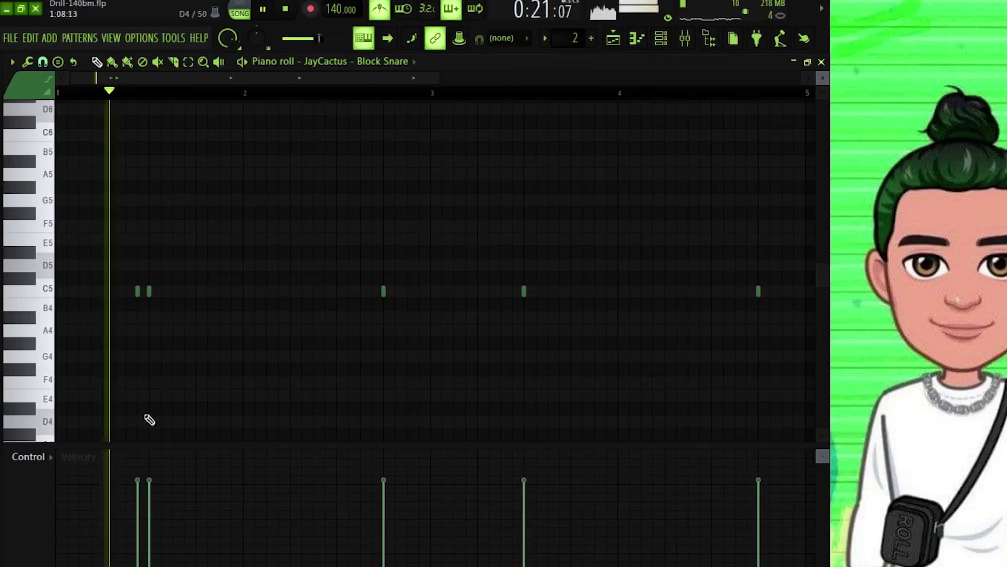
drag(136, 493, 136, 527)
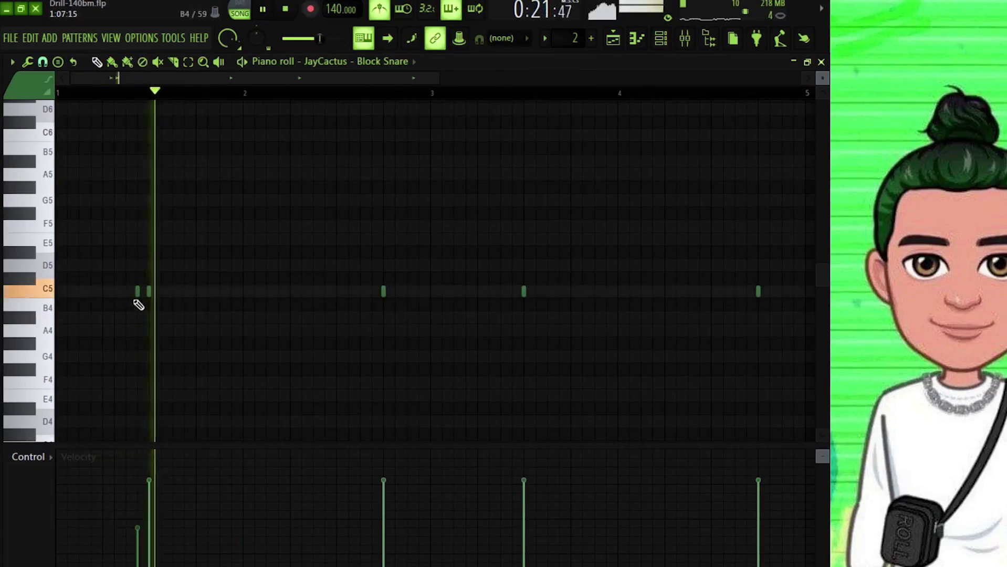
key(space)
key(space)
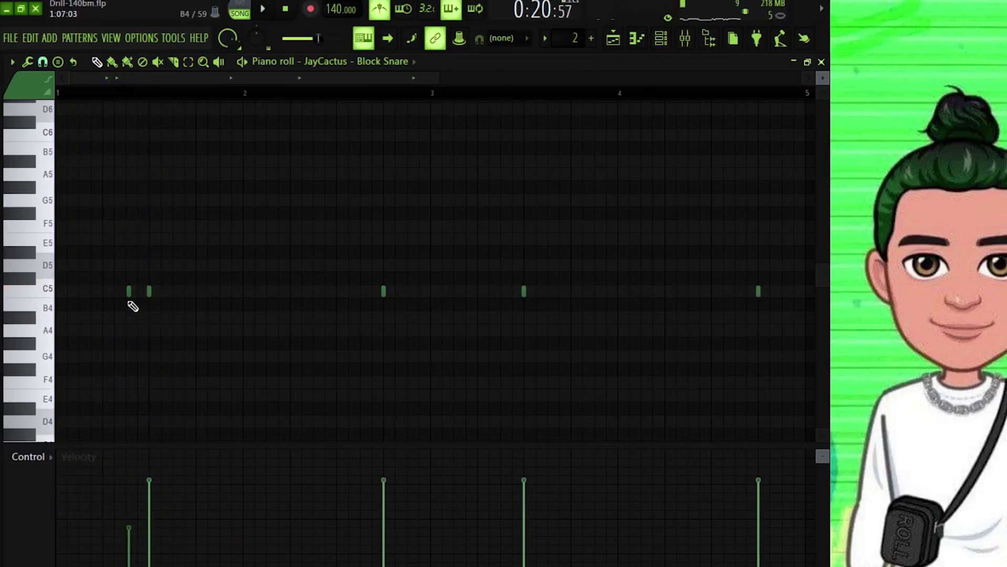
Set the piano roll snap to Line, place the softer snare slightly earlier before bar 1's hit, and play it back
click(42, 63)
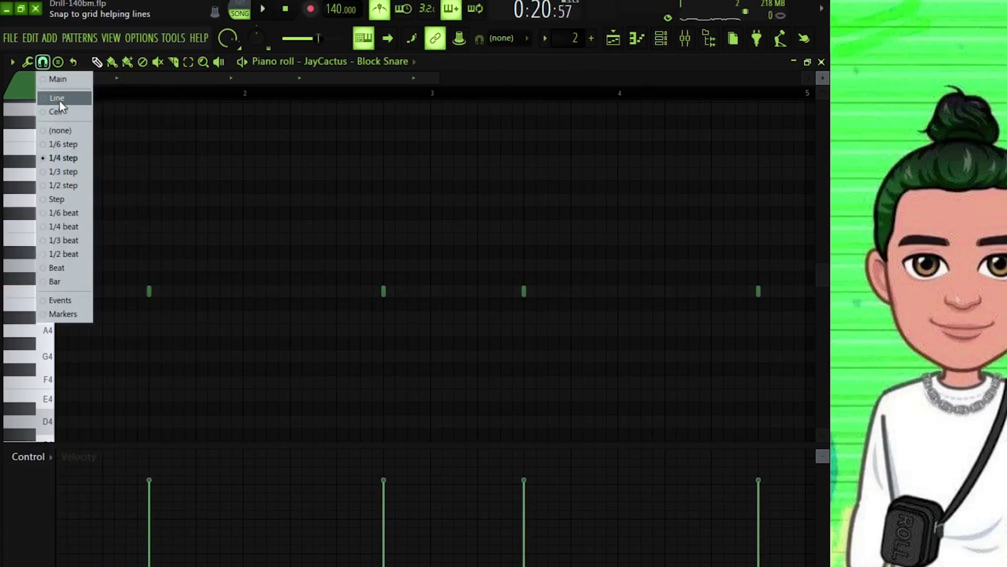
click(59, 100)
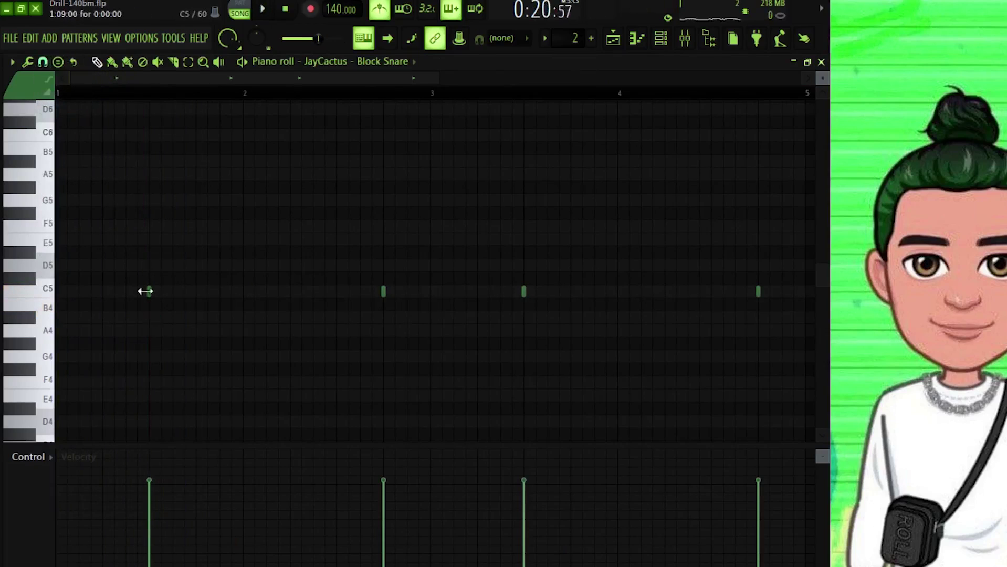
key(space)
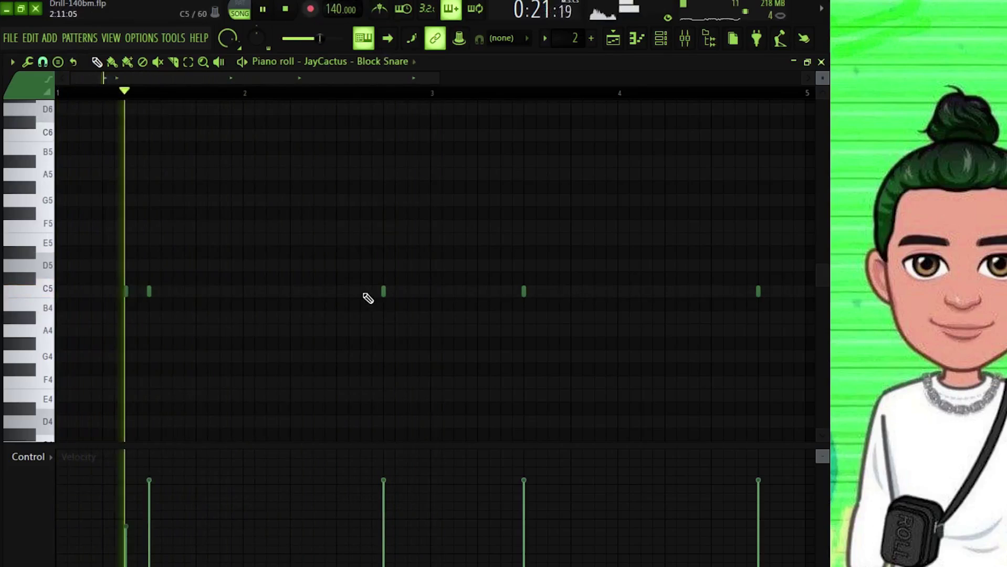
Add two softer snares after bar 2's hit and a very quiet one just before bar 4's hit, checking by playback
click(408, 291)
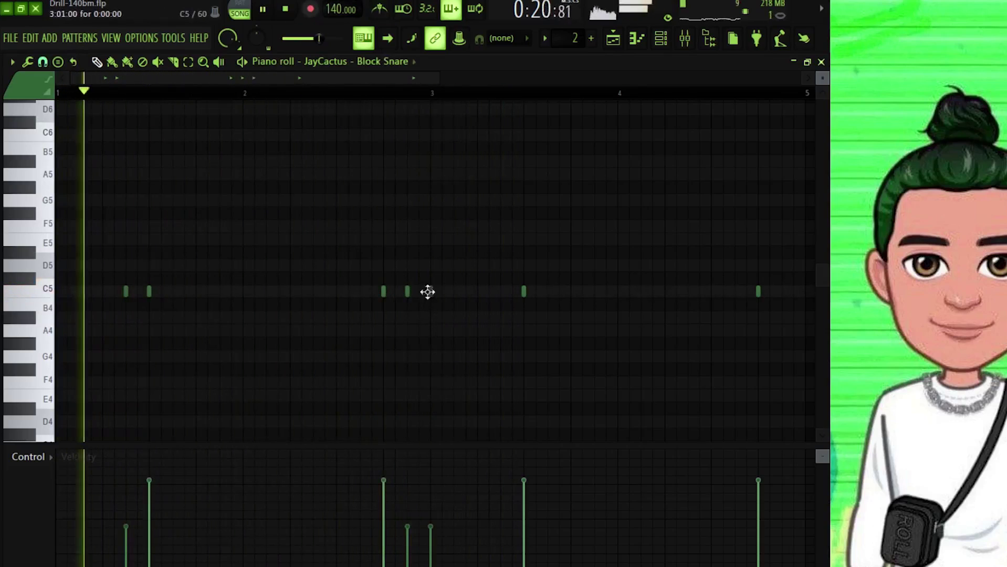
click(430, 561)
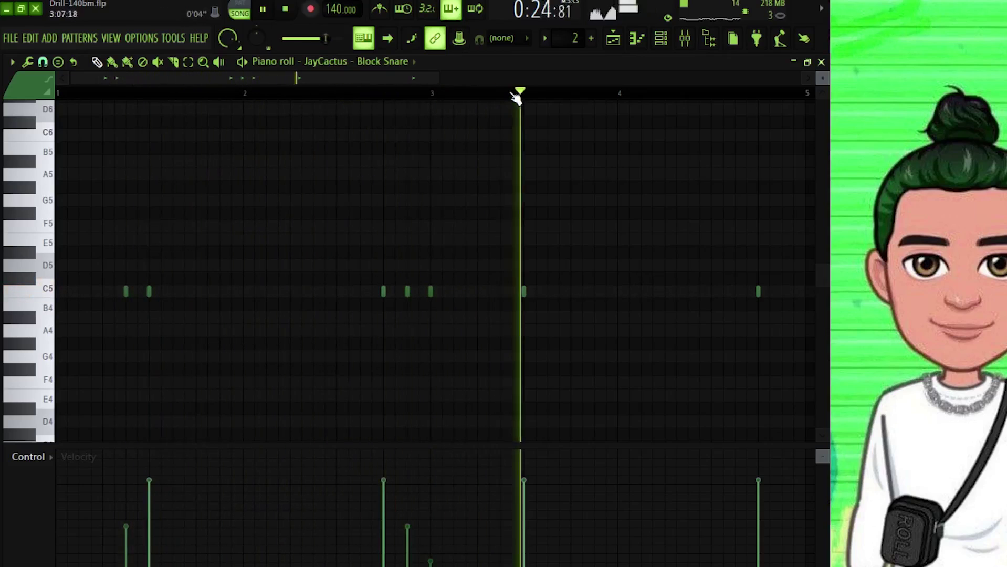
scroll(516, 97, down, 1)
click(644, 291)
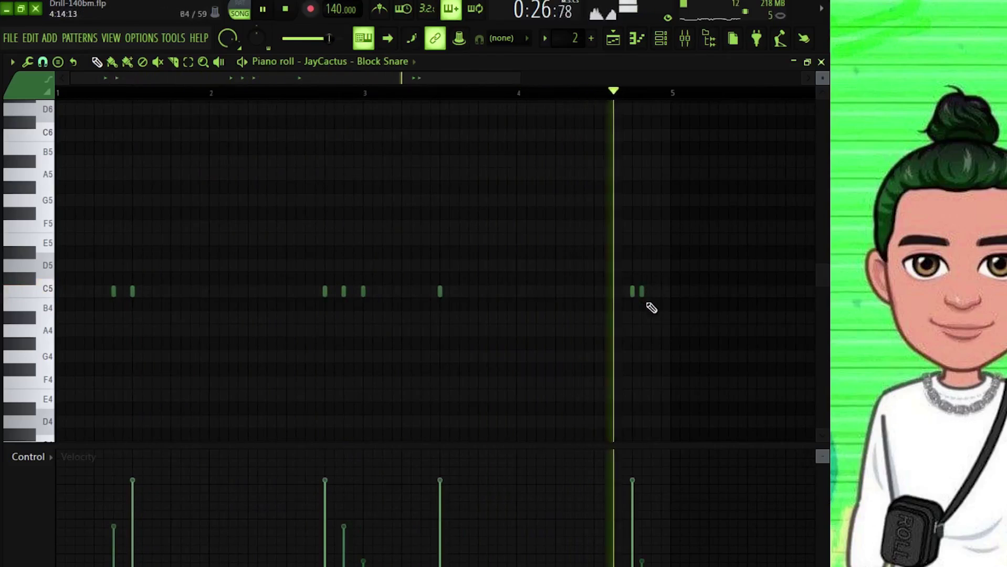
click(653, 291)
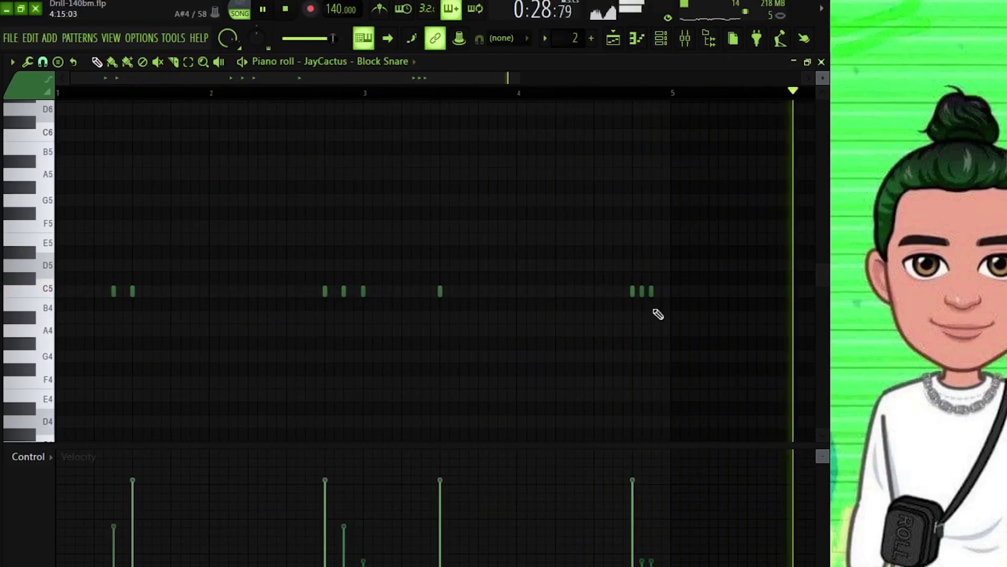
click(632, 98)
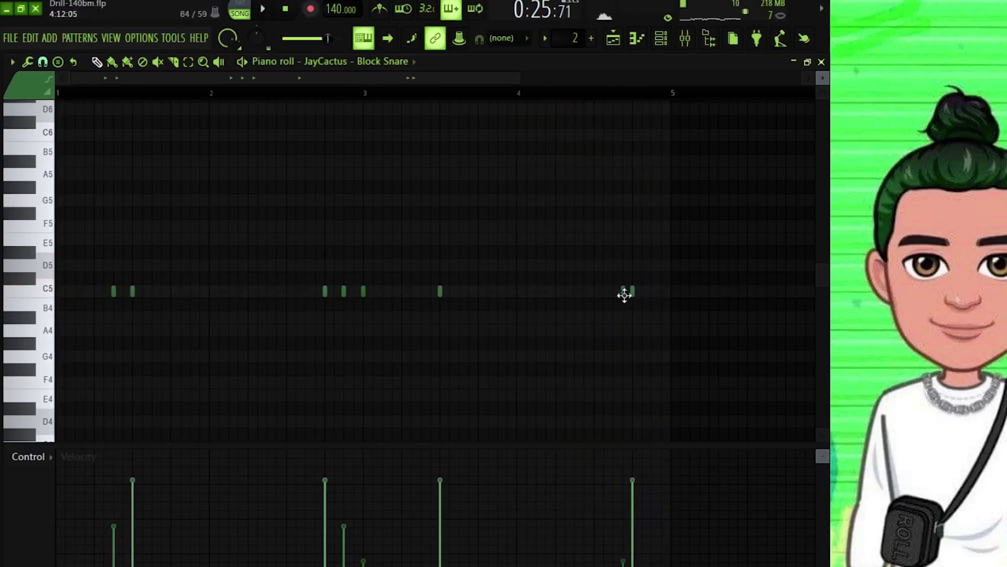
key(space)
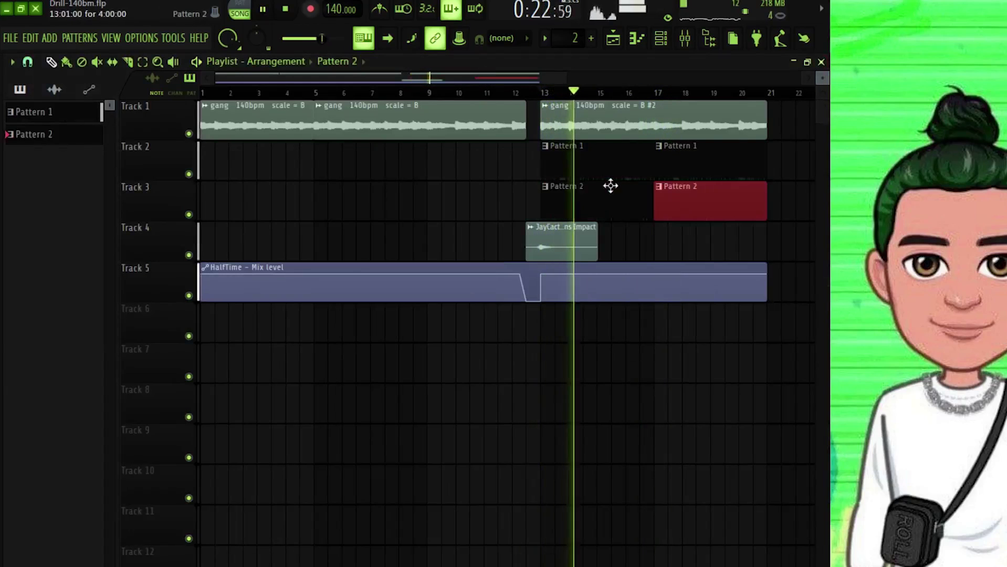
Move the impact clip's track down to track 7 and the HalfTime mix automation's track to track 8
drag(158, 242, 157, 323)
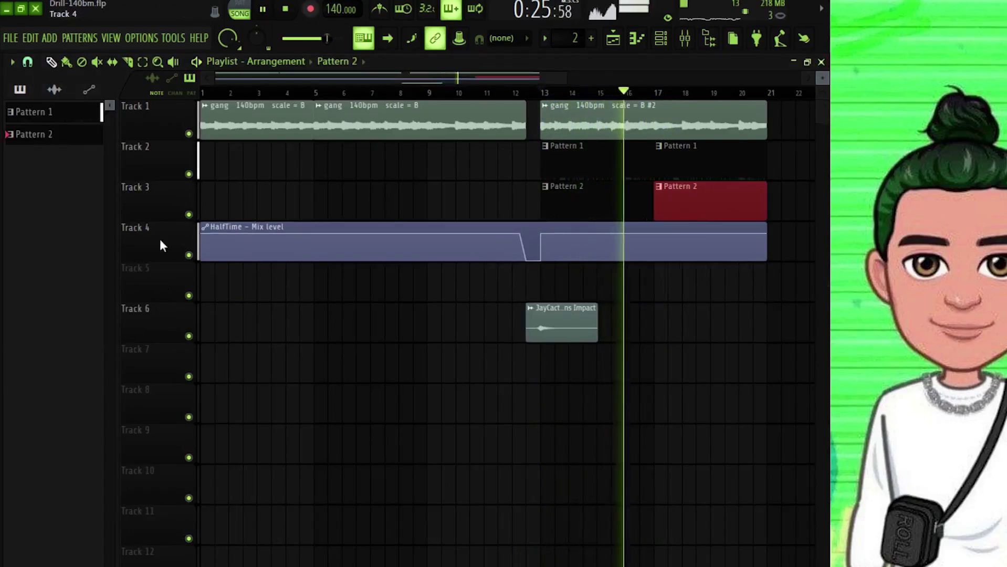
drag(157, 281, 158, 241)
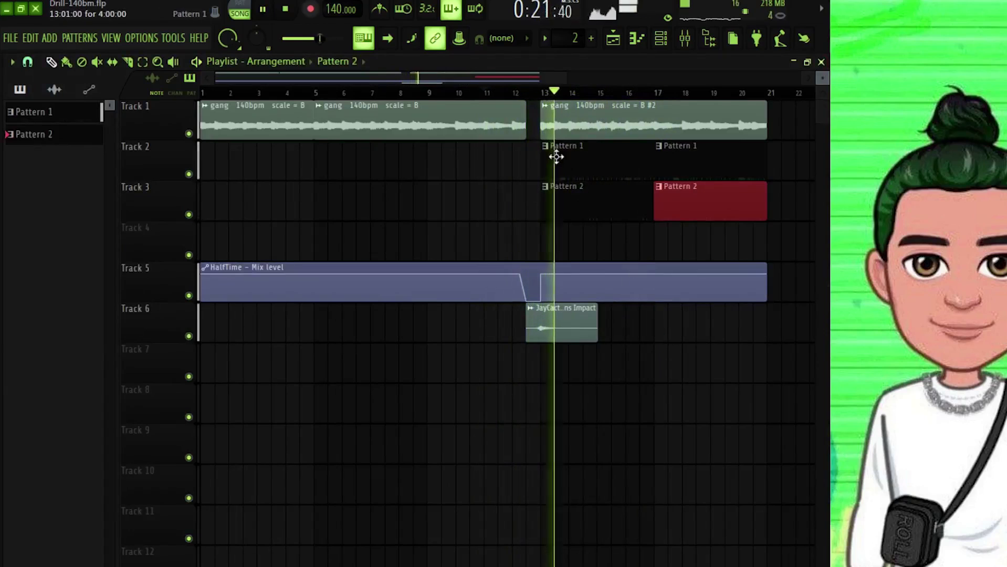
scroll(603, 97, down, 2)
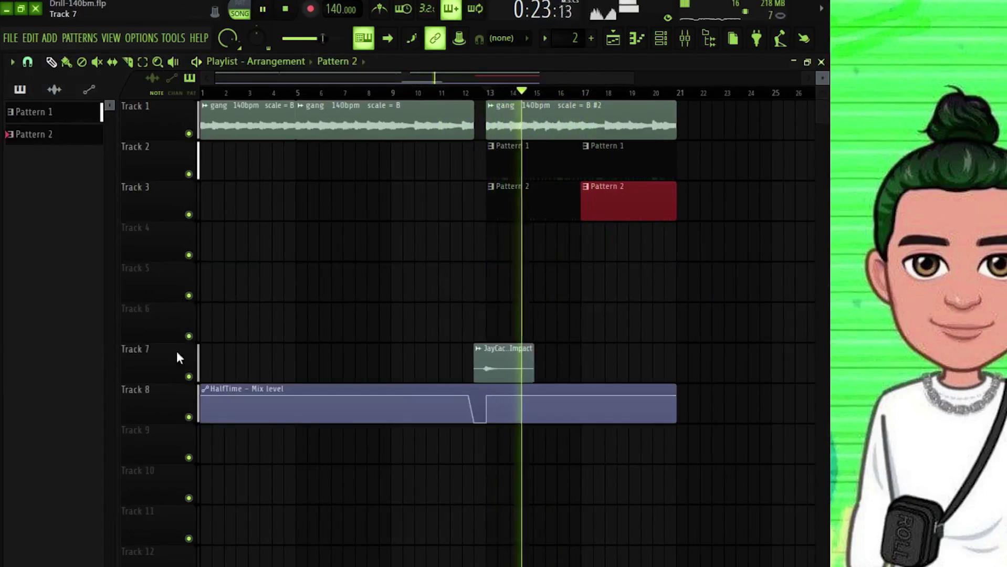
key(space)
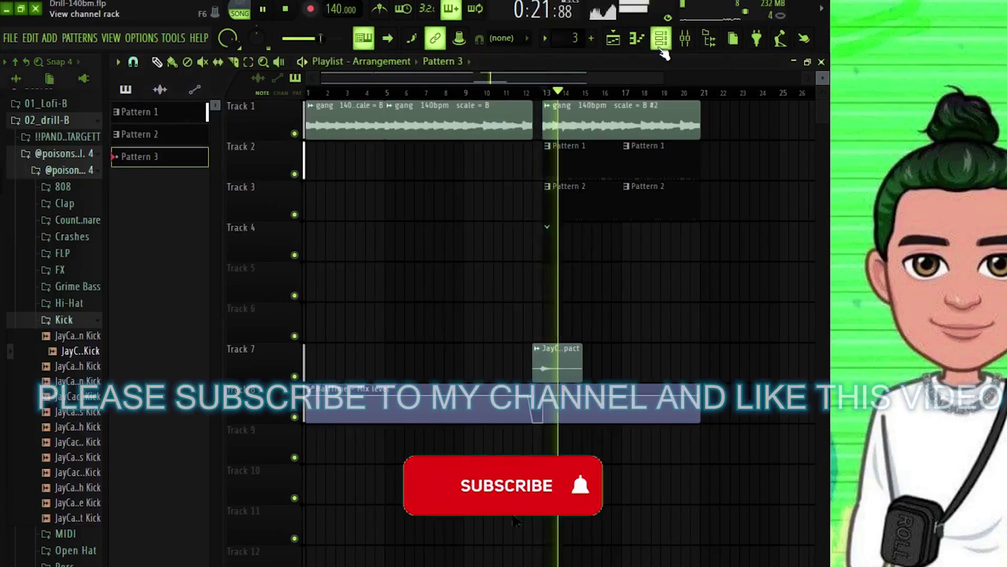
Add the JayCactus Cleeen Kick and Phat 808 samples as new channels for Pattern 3, and hide the browser
key(F6)
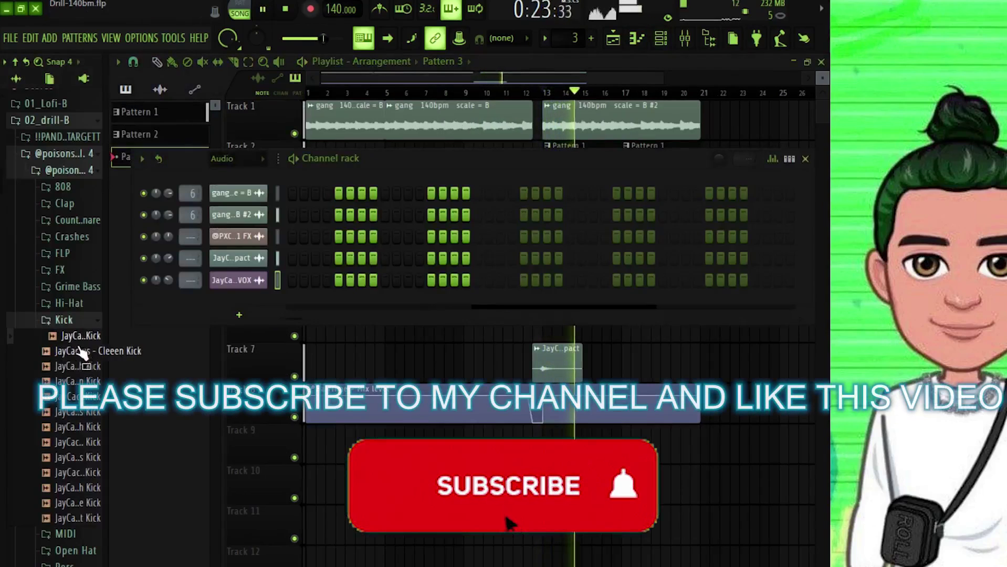
drag(79, 349, 252, 304)
drag(252, 305, 252, 304)
click(66, 321)
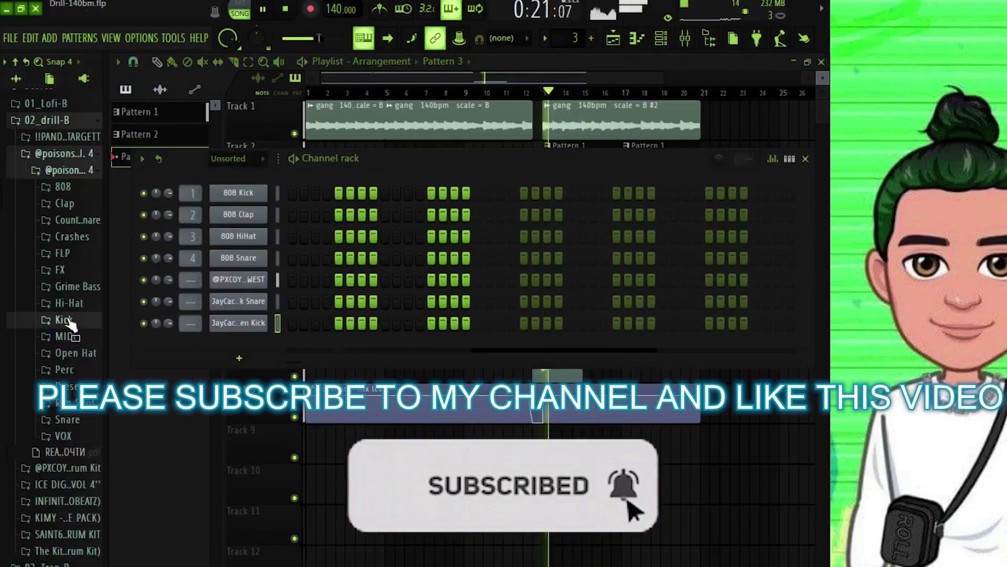
click(90, 190)
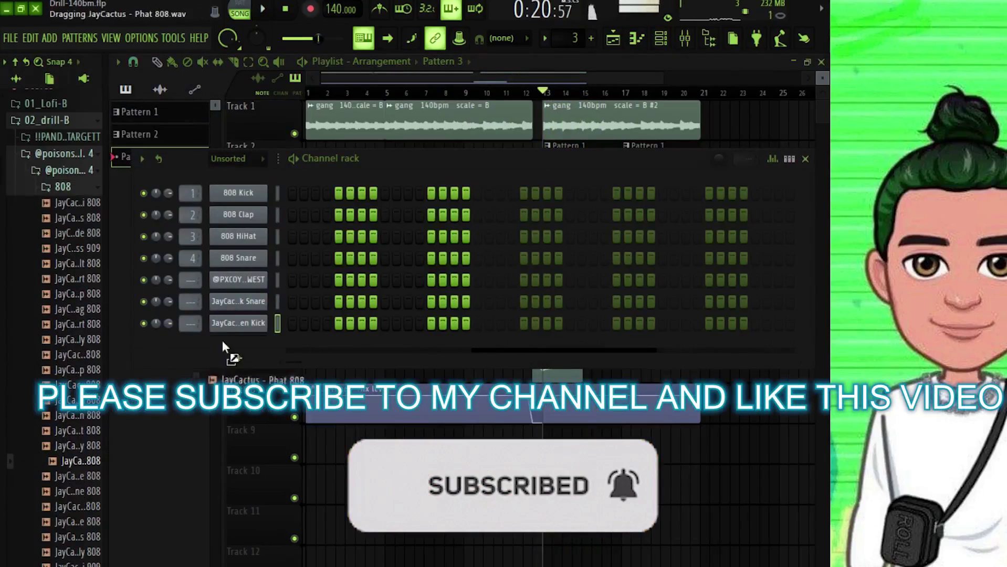
drag(223, 346, 223, 347)
key(alt+F8)
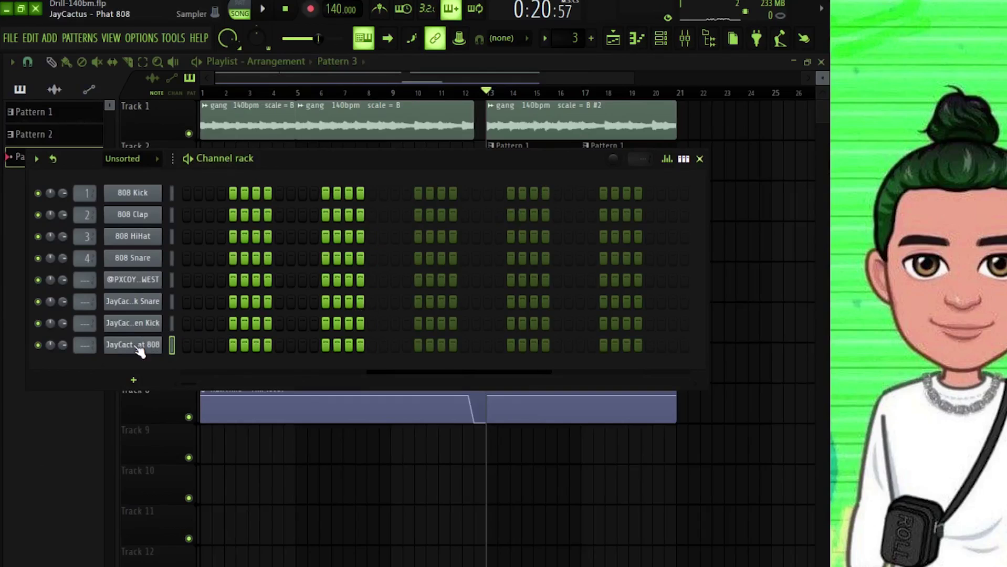
Set the scale highlighting root to C# in the Phat 808's piano roll, then draw and play a one-bar C#5 note from bar 1
right_click(157, 351)
click(170, 346)
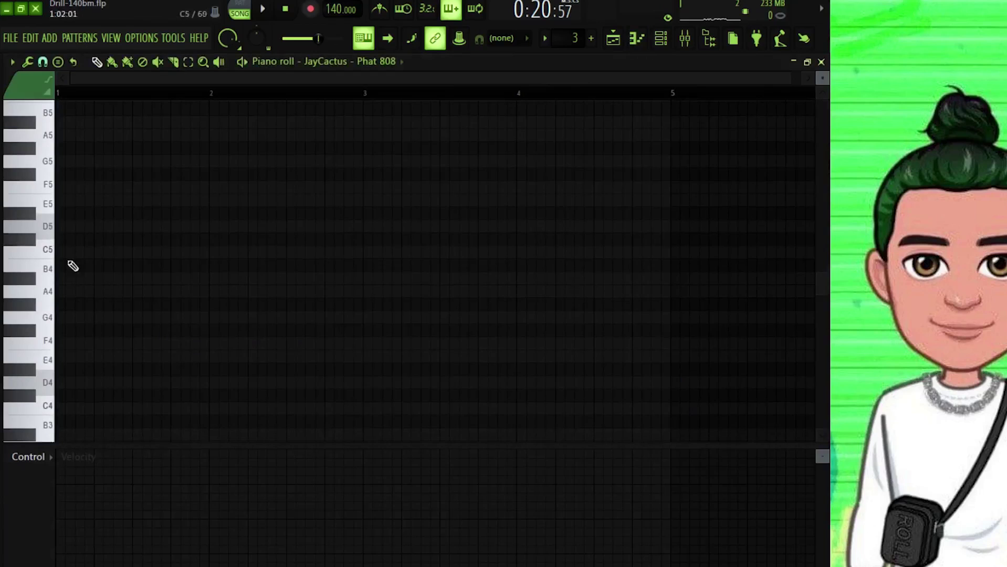
scroll(69, 247, up, 2)
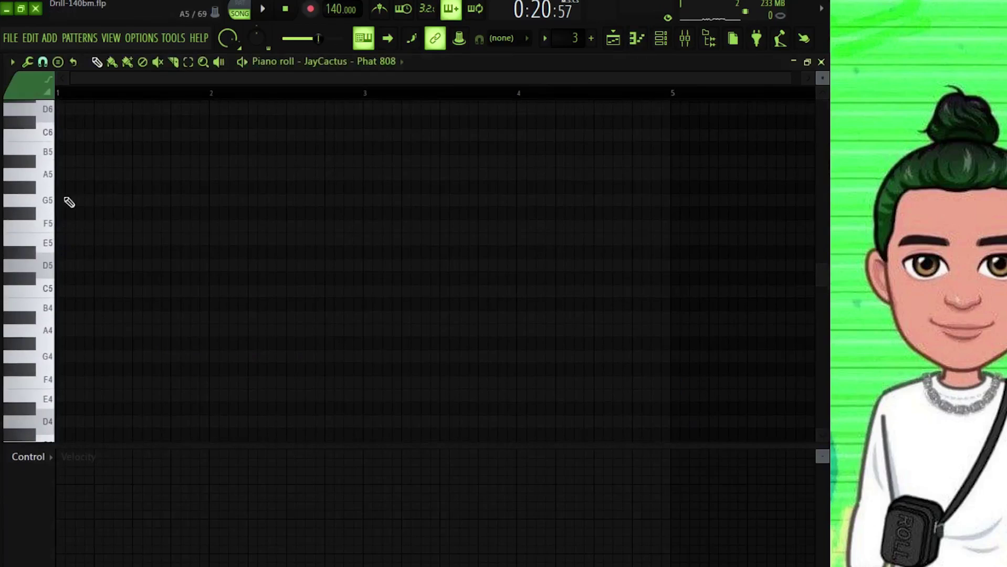
click(12, 62)
mouse_move(33, 149)
mouse_move(142, 163)
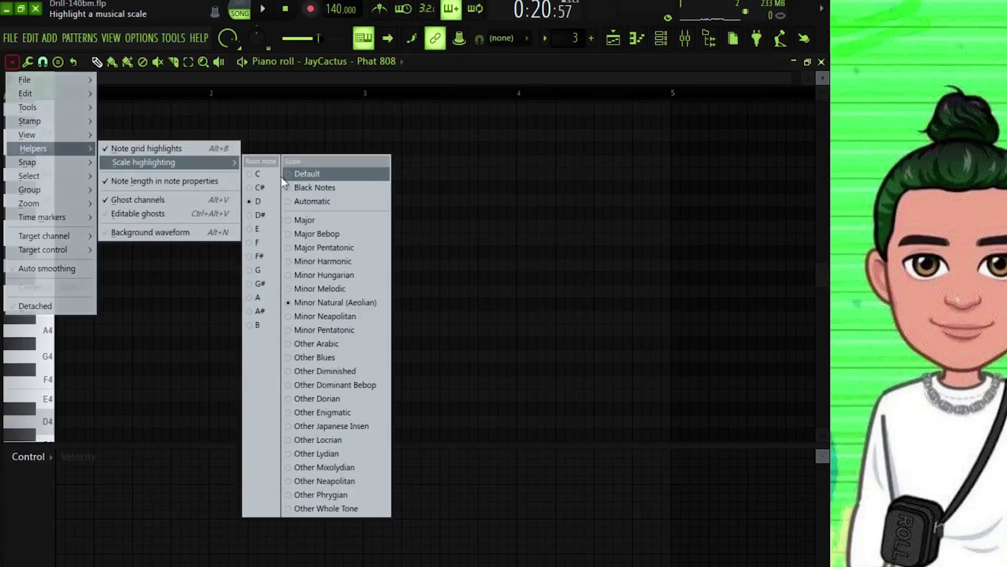
click(260, 188)
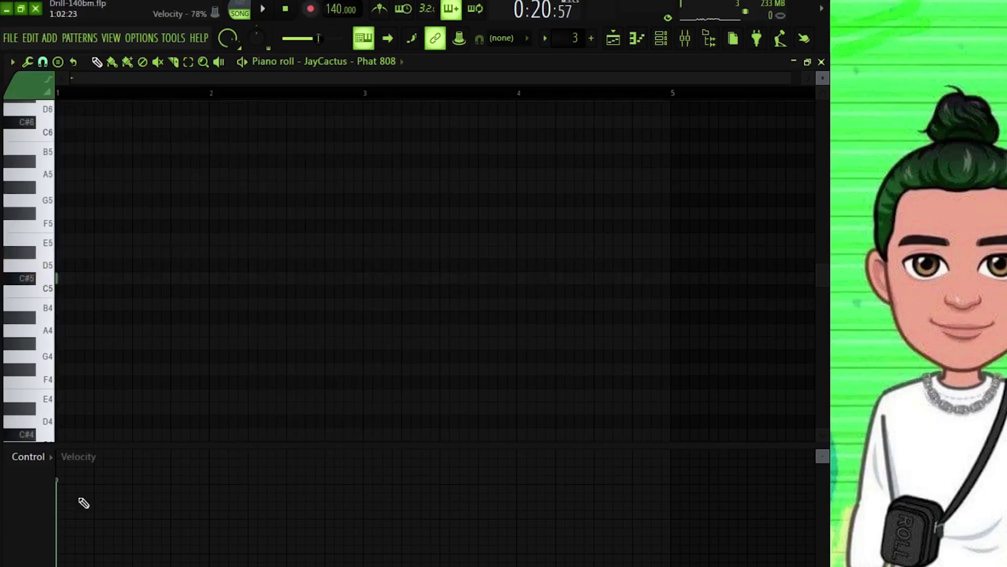
drag(61, 278, 210, 287)
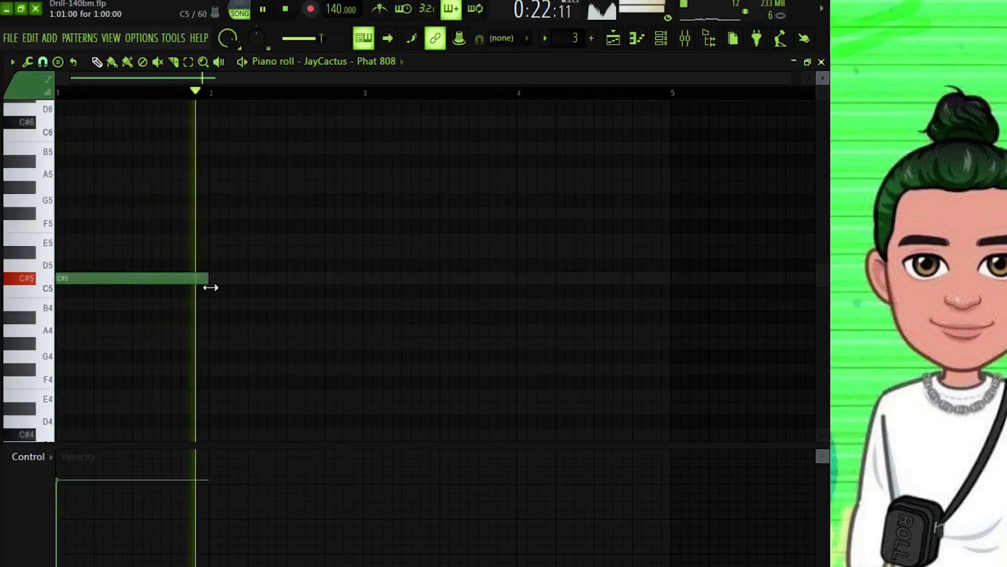
key(space)
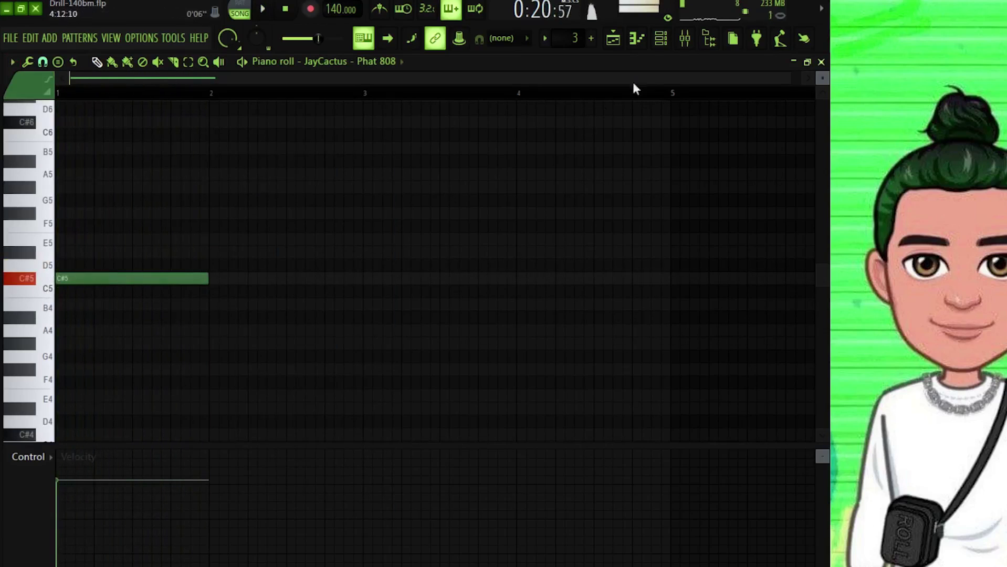
Enable the Phat 808's volume envelope with hold at 100% and decay, sustain and release at minimum
click(663, 46)
click(137, 346)
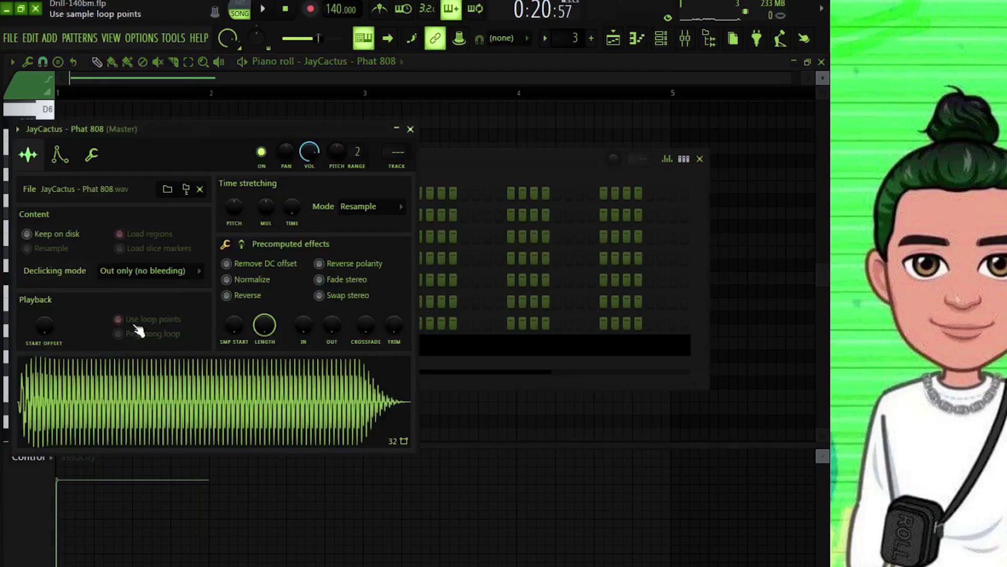
click(93, 156)
click(60, 155)
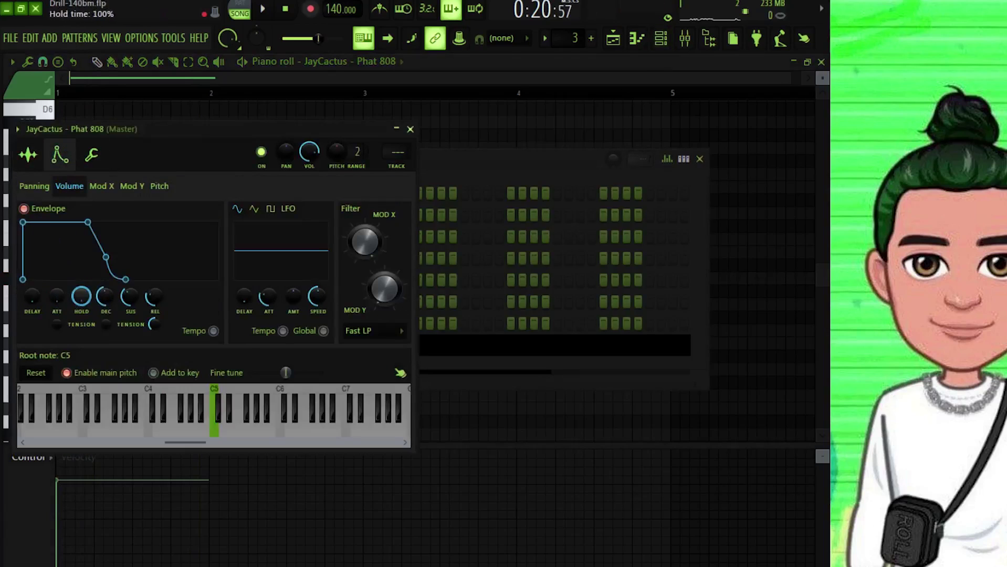
drag(126, 295, 152, 331)
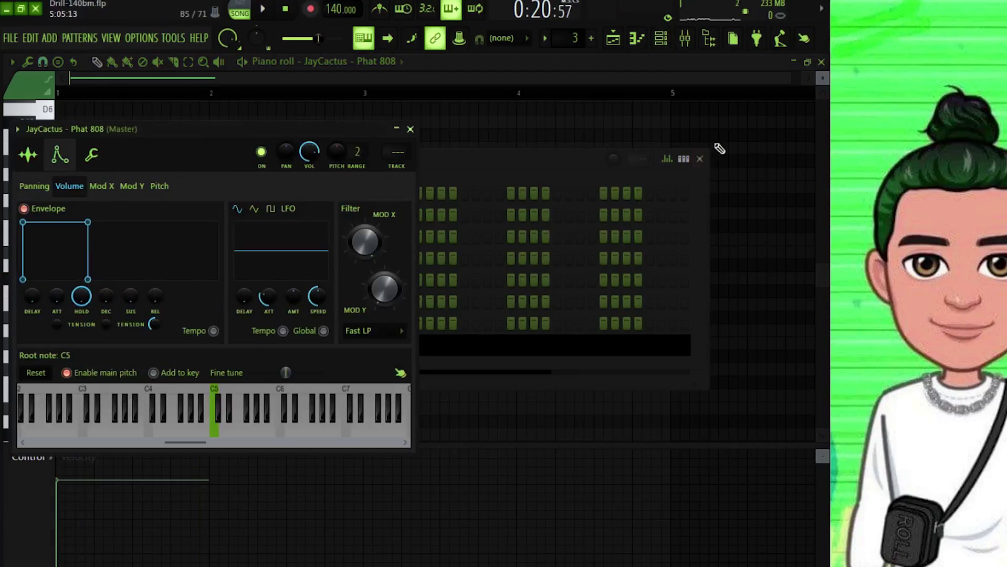
click(699, 159)
click(410, 129)
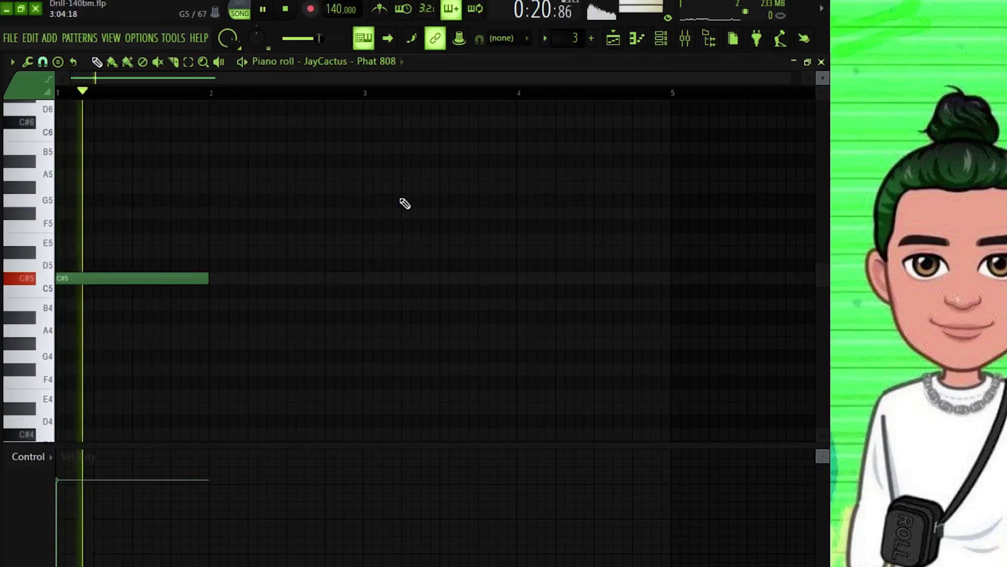
Add a C#5 note from beat 2 of bar 2 to bar 3, and shorten the first note to half a bar
click(262, 279)
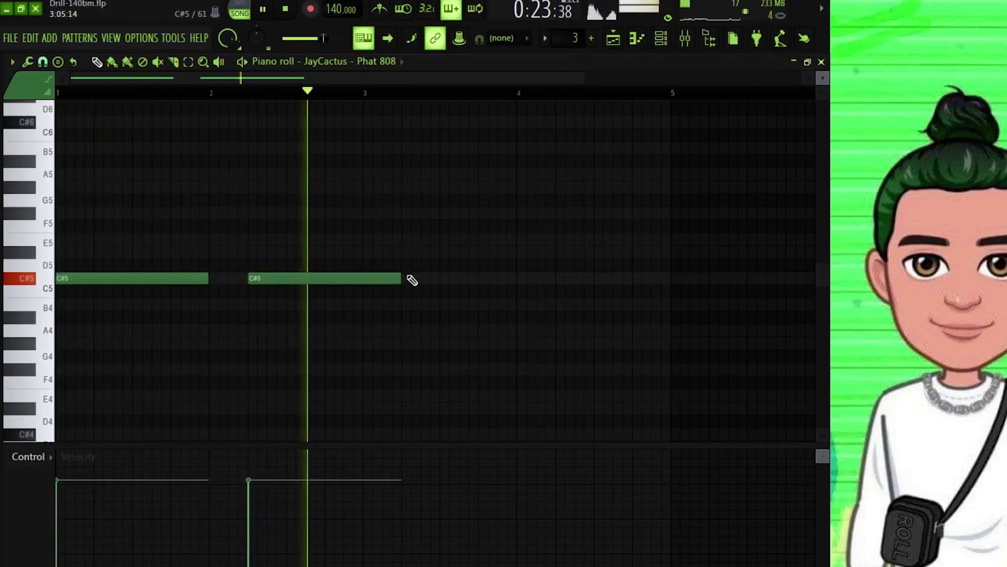
drag(402, 278, 363, 279)
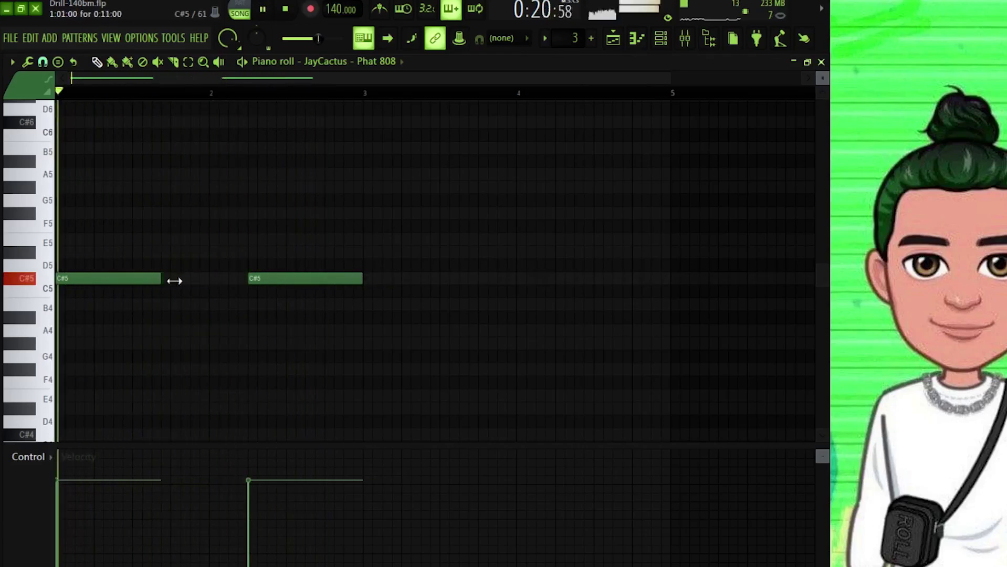
drag(174, 281, 131, 279)
key(space)
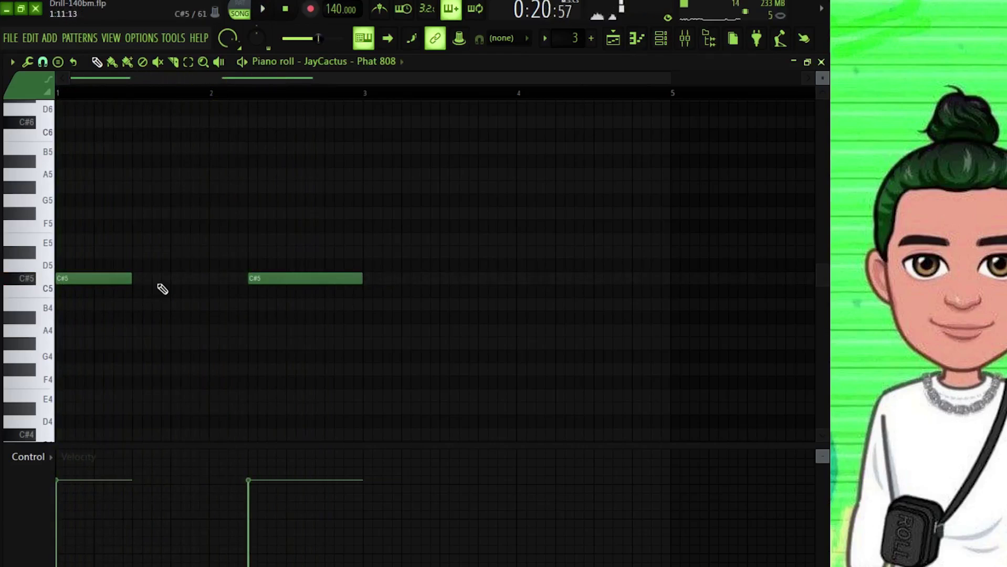
Add a half-bar C#5 note in the second half of bar 1, and move the last note to bar 2's start, shortened to eight steps
click(140, 280)
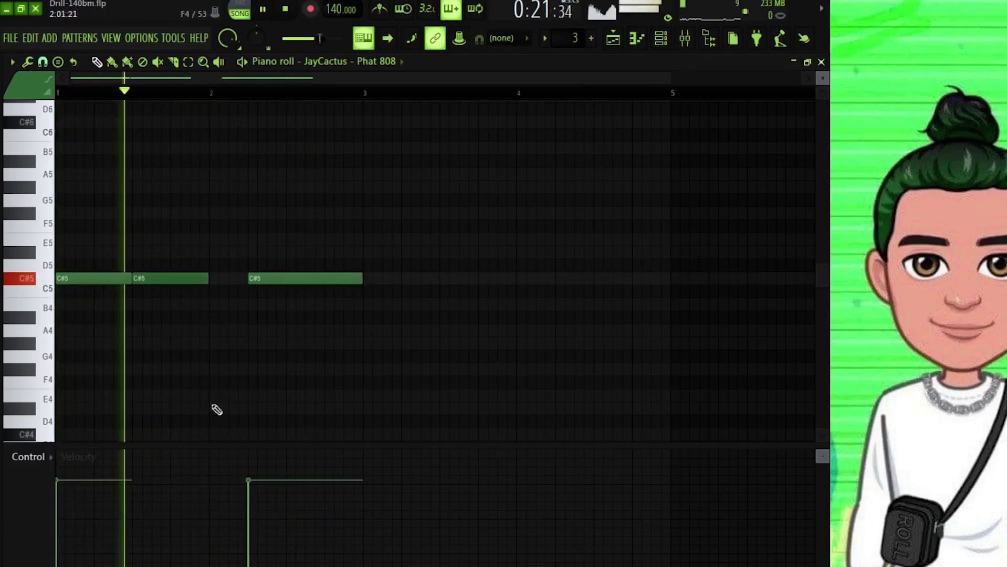
drag(272, 278, 253, 279)
key(space)
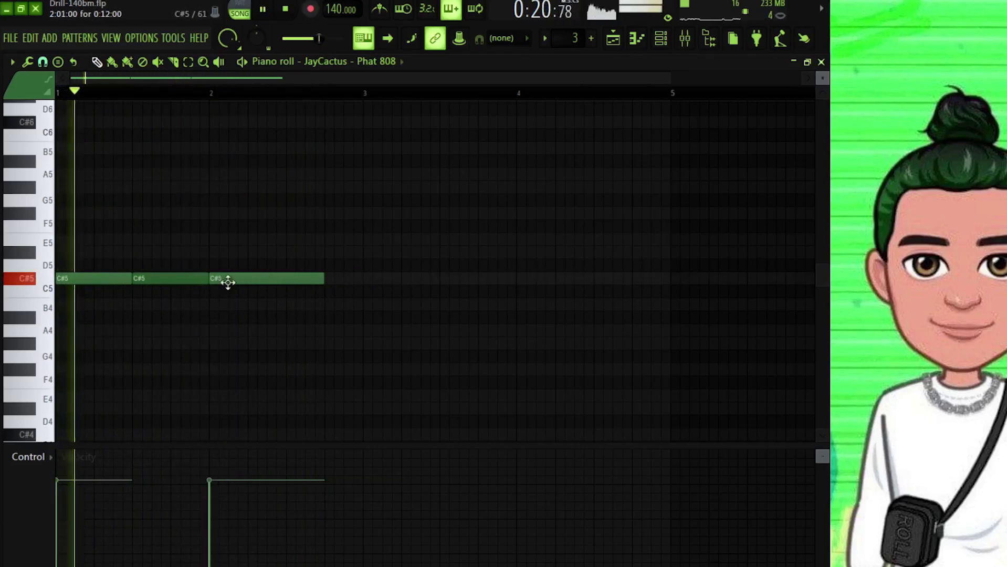
drag(325, 282, 296, 281)
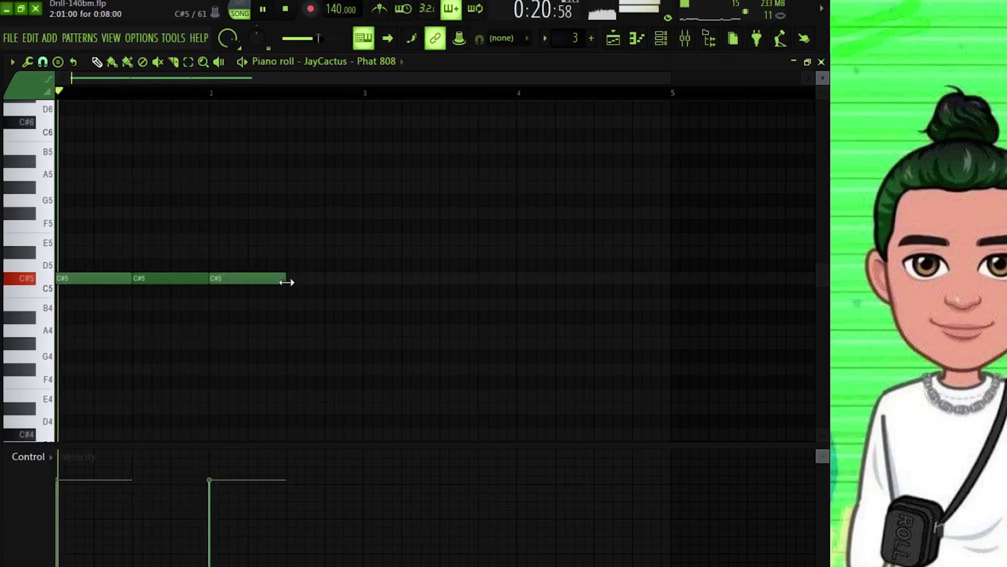
Shorten bar 2's C#5 note to six steps and add three two-step C#5 notes right after it, checking by playback
click(289, 278)
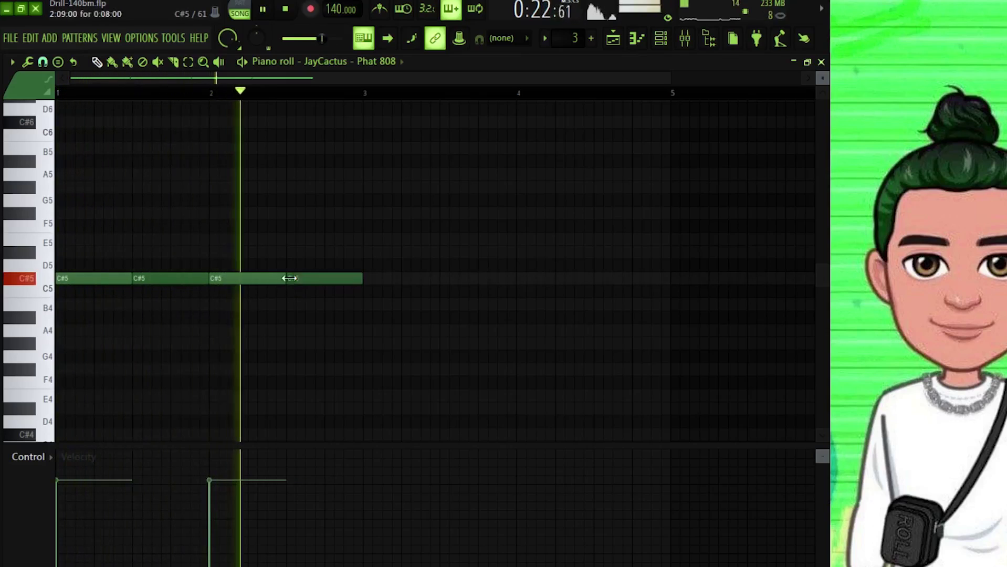
right_click(309, 278)
mouse_move(286, 278)
mouse_down()
mouse_move(272, 277)
mouse_move(305, 278)
mouse_up()
key(space)
click(274, 278)
click(292, 278)
click(311, 279)
key(space)
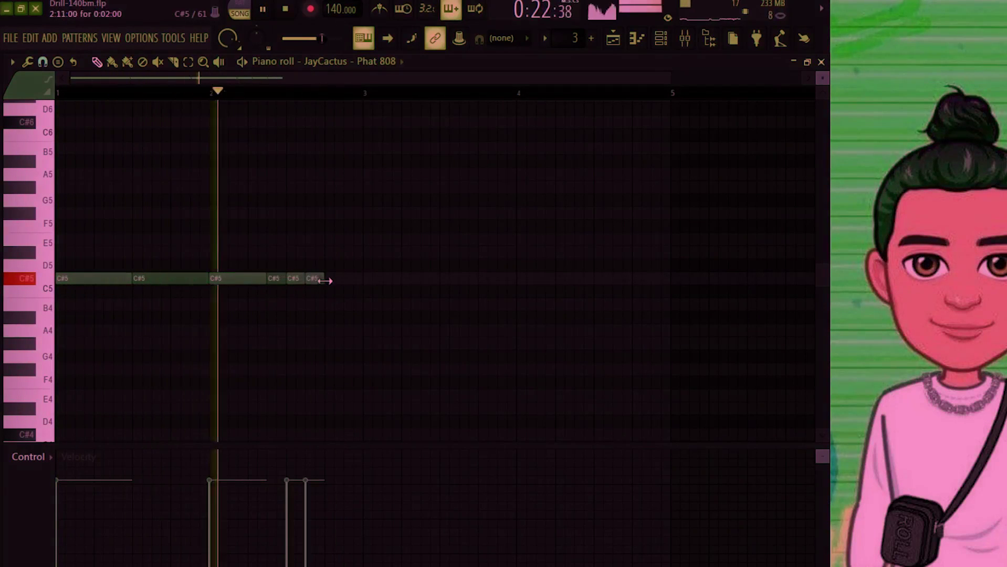
Add a four-step C#5 note at the end of bar 2 and two eight-step C#5 notes filling bar 3
click(334, 279)
key(space)
click(367, 279)
key(space)
key(space)
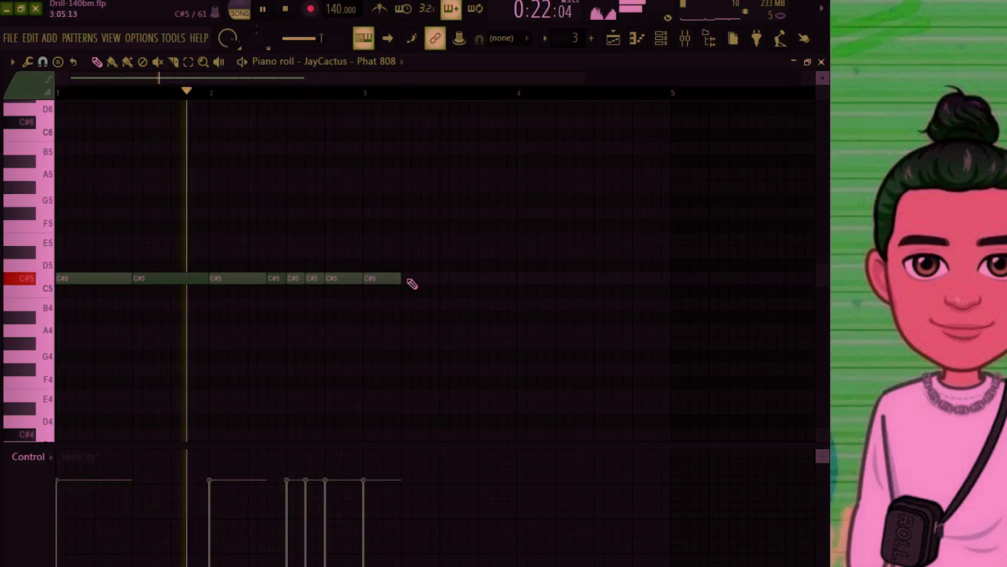
drag(400, 278, 439, 278)
click(446, 278)
right_click(477, 267)
click(444, 278)
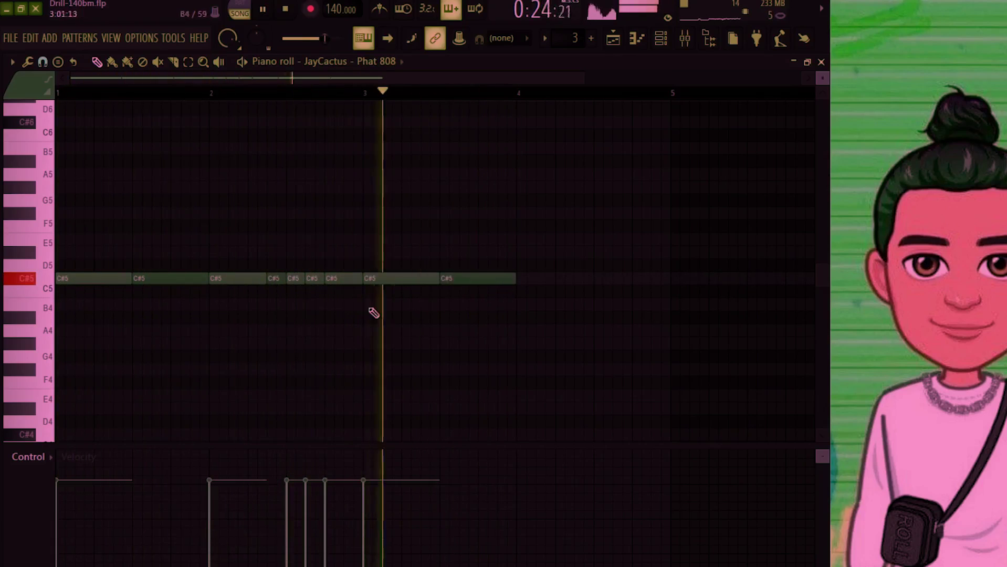
Add two two-step C#5 notes at the start of bar 4, followed by a six-step C#5 note
click(252, 278)
click(559, 278)
key(space)
key(space)
key(space)
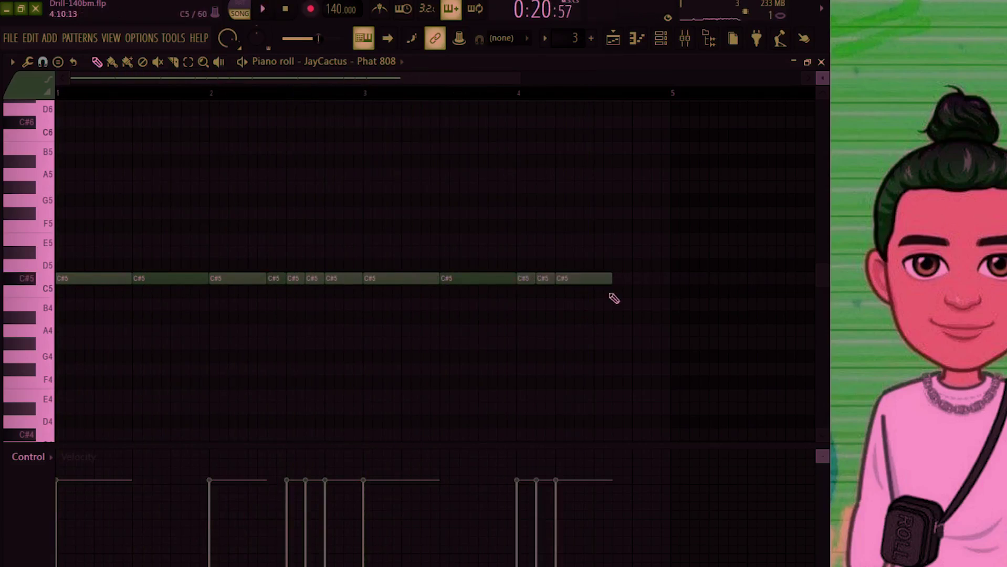
Shorten bar 4's third C#5 note to four steps and fill the rest with a two-step and a six-step C#5 note
click(596, 282)
mouse_move(630, 280)
mouse_down()
mouse_move(668, 280)
mouse_move(624, 287)
mouse_up()
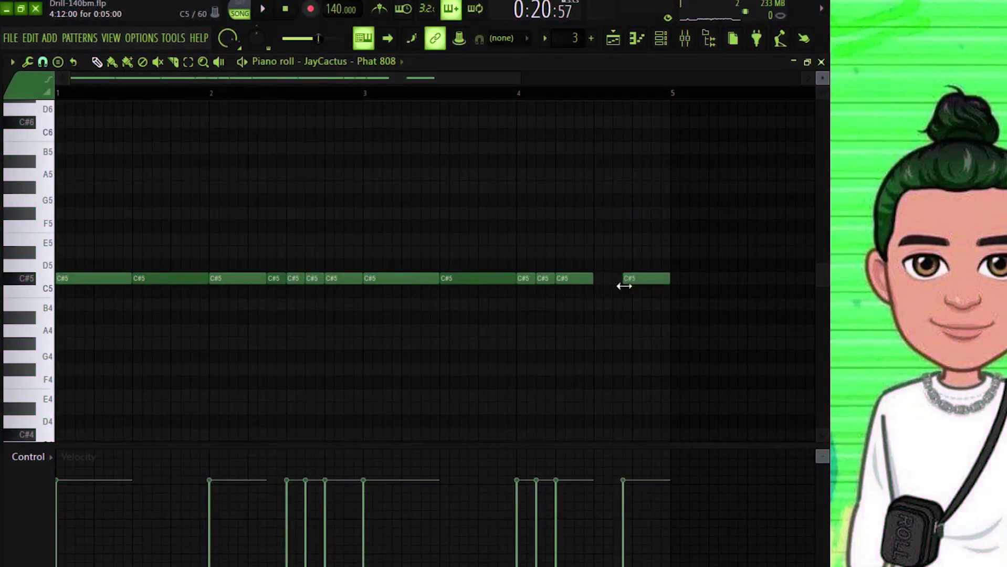
click(548, 280)
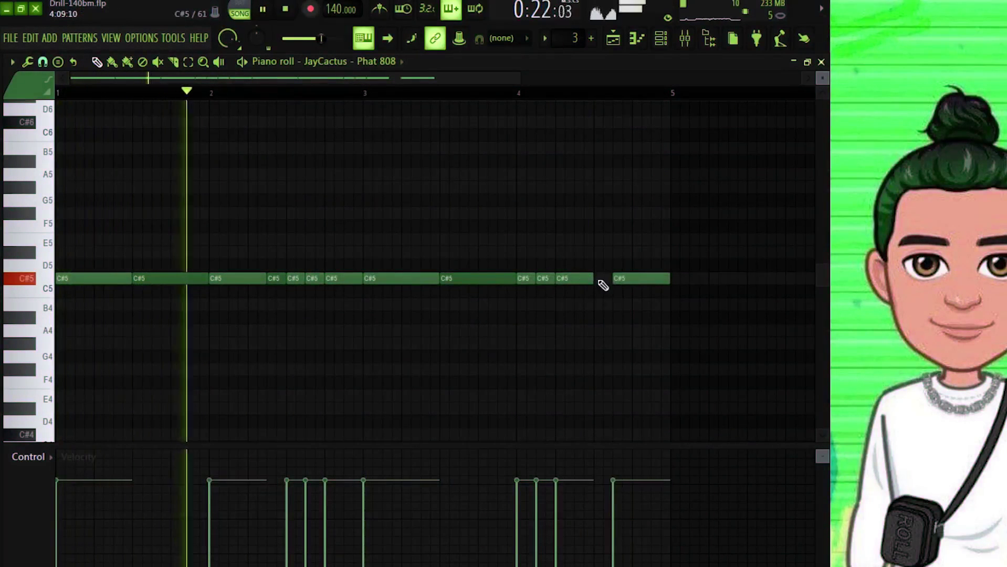
click(602, 280)
drag(622, 494, 597, 564)
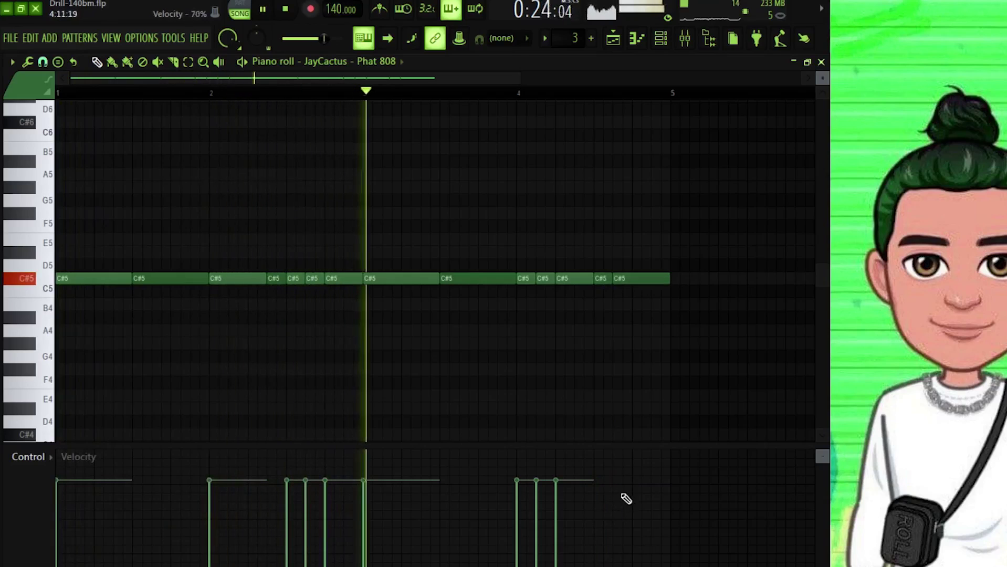
click(620, 484)
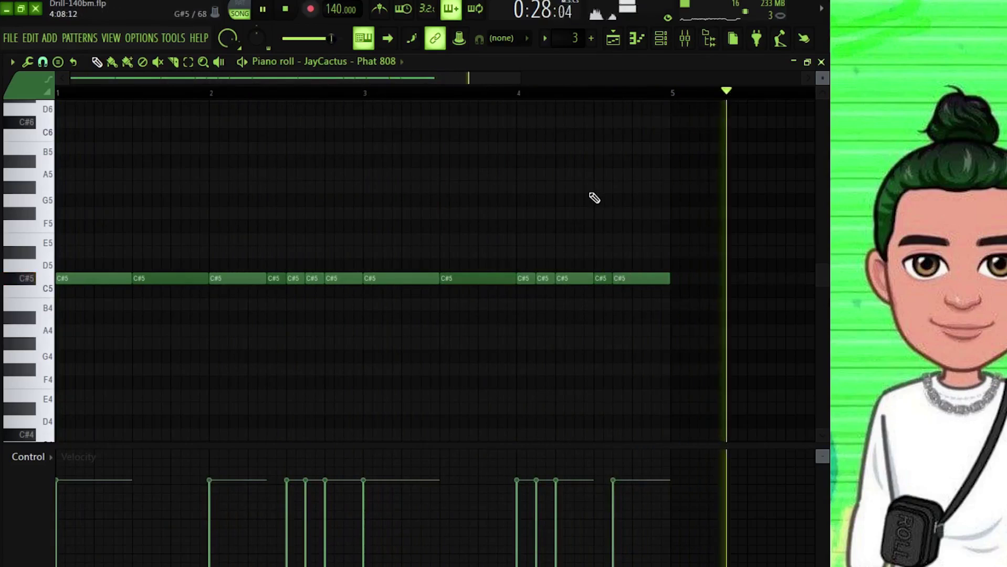
Add a two-step A5 note at step 7 of bar 1 and turn it into a slide note
key(space)
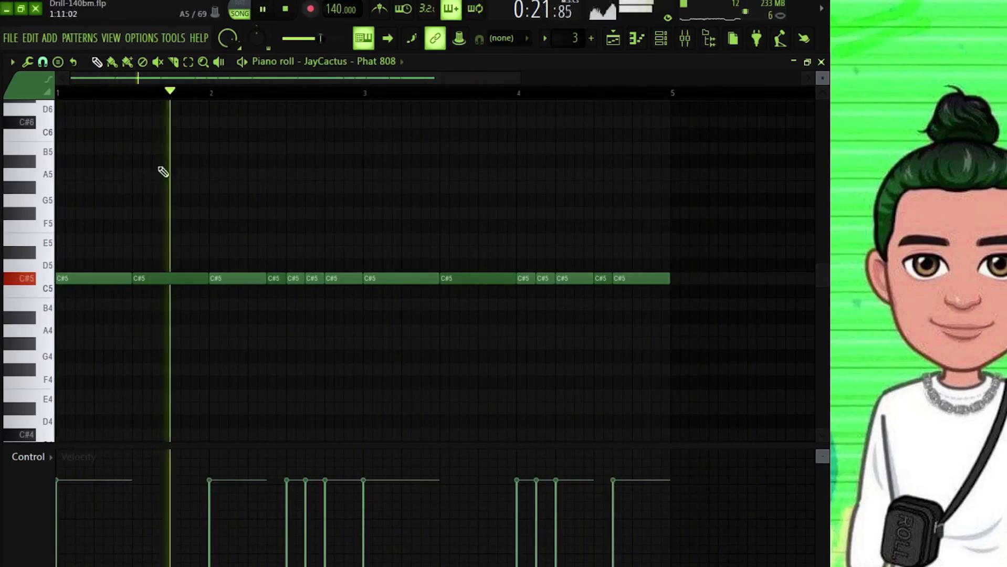
double_click(120, 178)
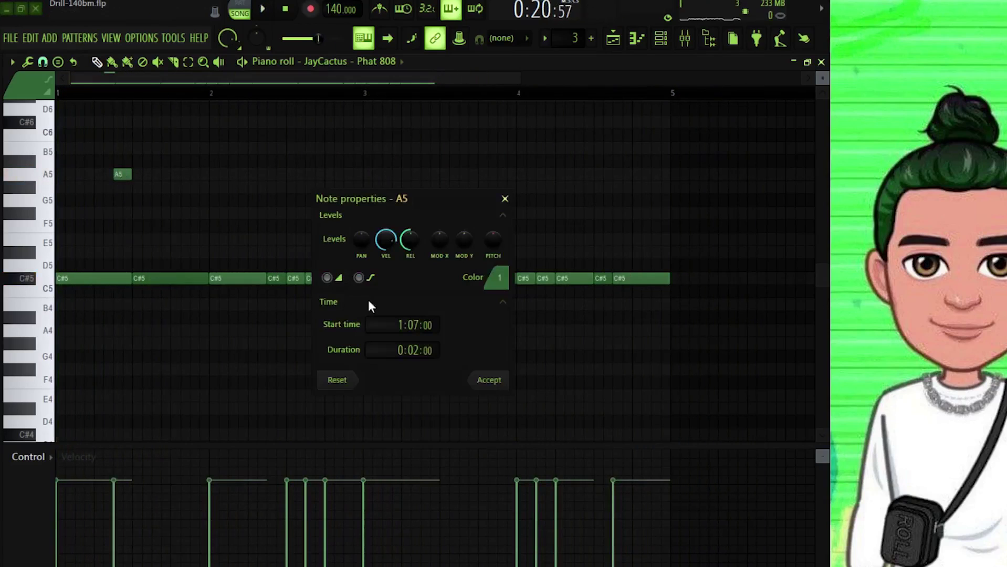
click(489, 379)
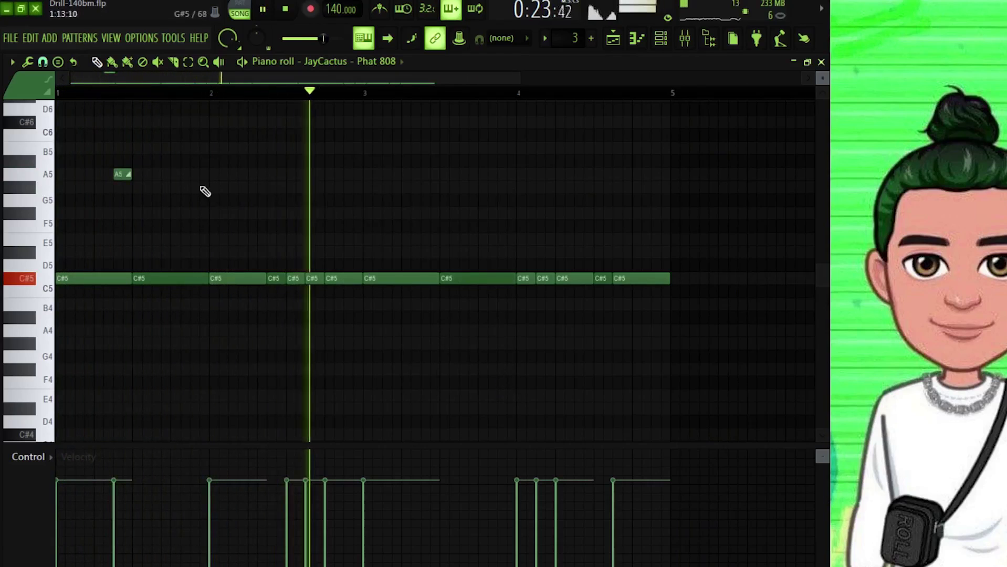
Add one-step slide notes in bar 2, A5 at step 9 and G#5 at step 11, and play them back
click(291, 174)
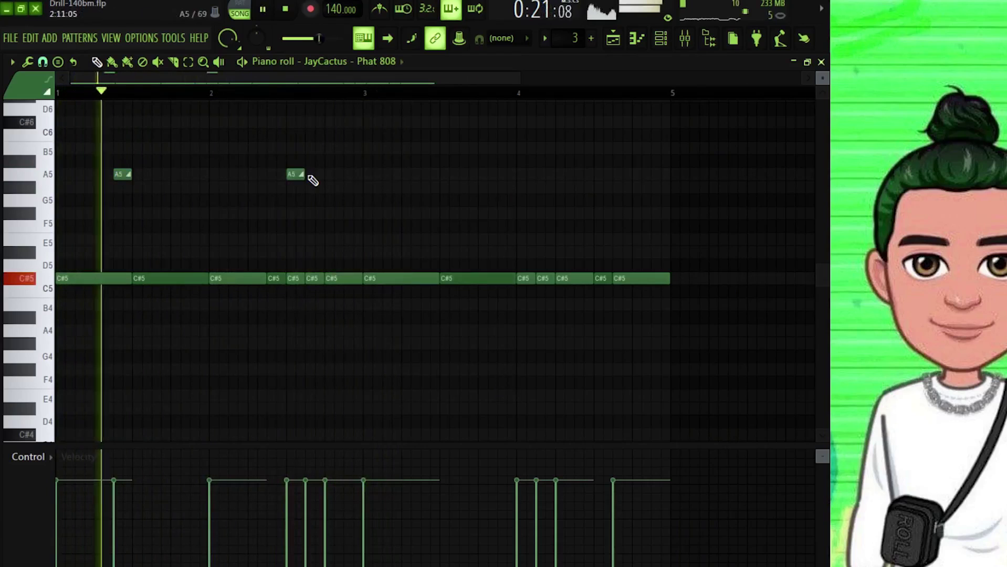
click(308, 175)
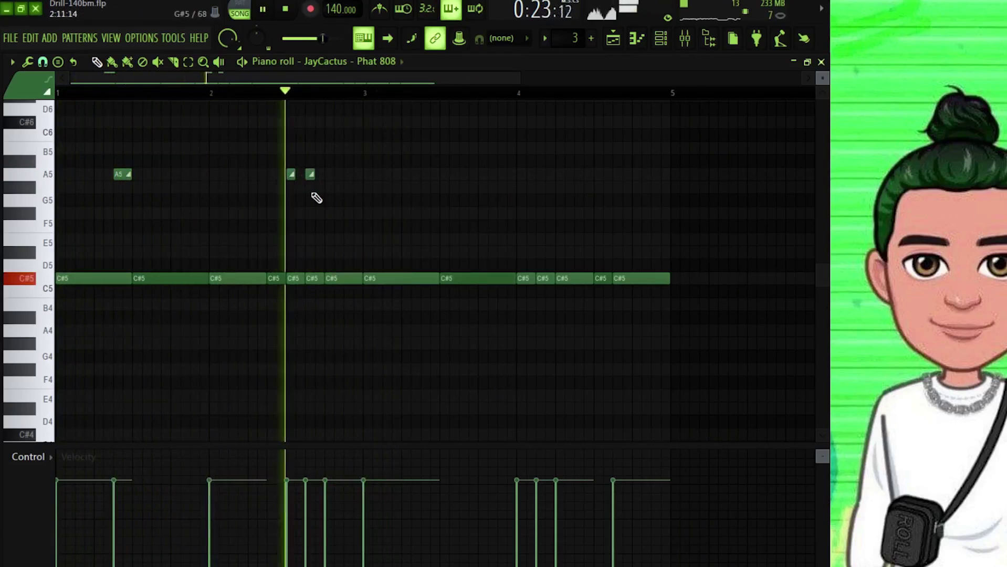
scroll(325, 192, up, 3)
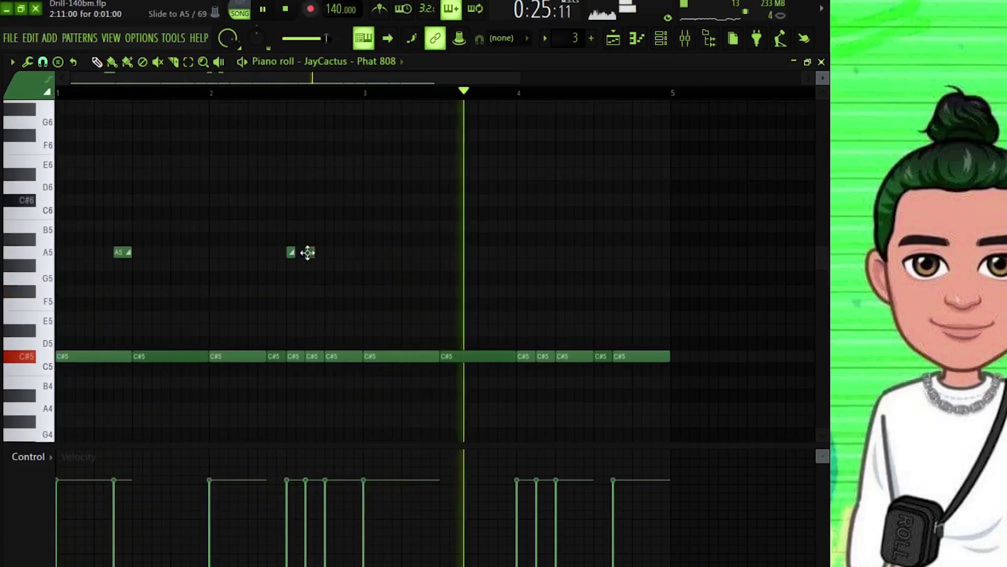
right_click(310, 253)
click(308, 266)
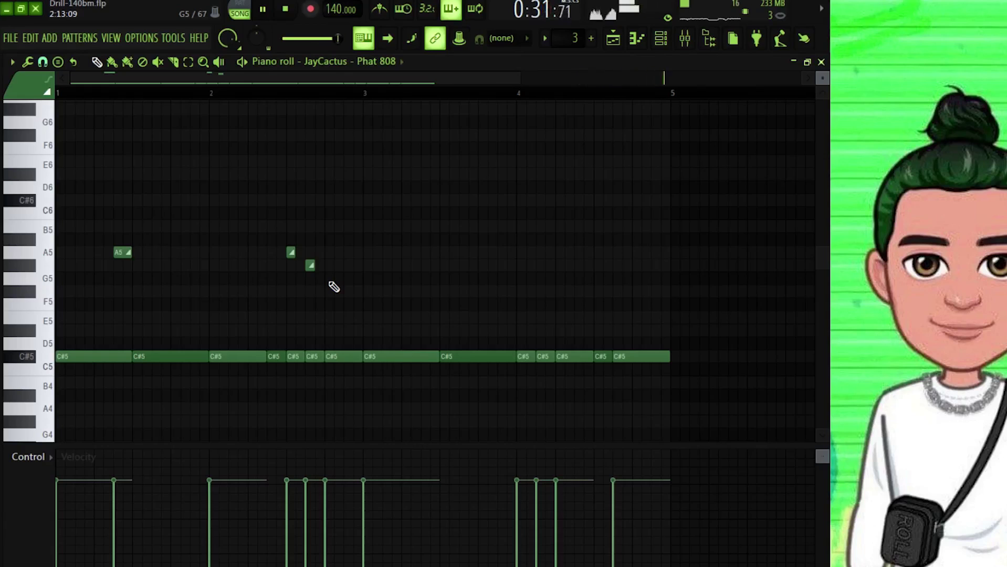
key(space)
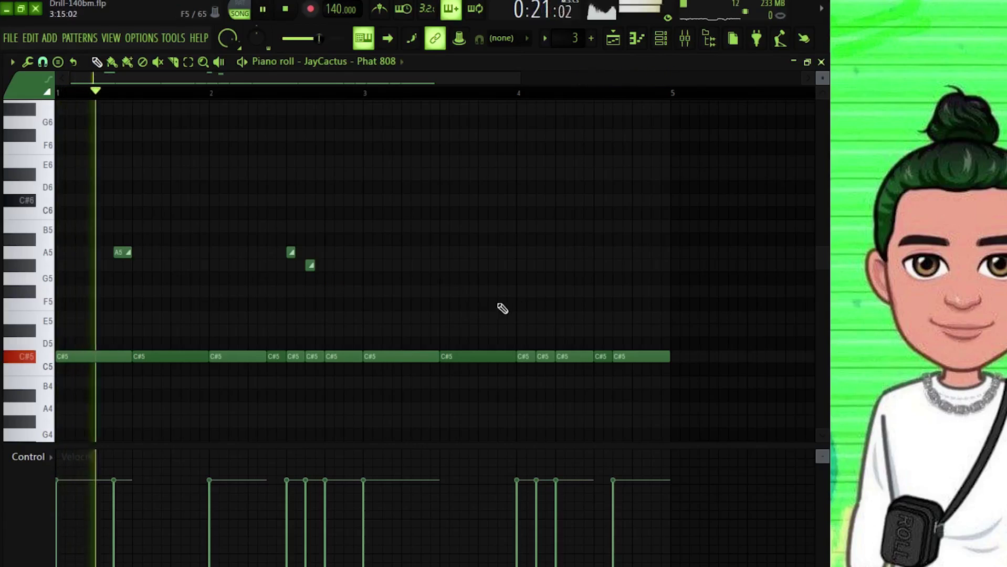
Add one-step A5 slide notes at steps 1 and 3 of bar 4 and a two-step G#5 slide note at its end
click(520, 252)
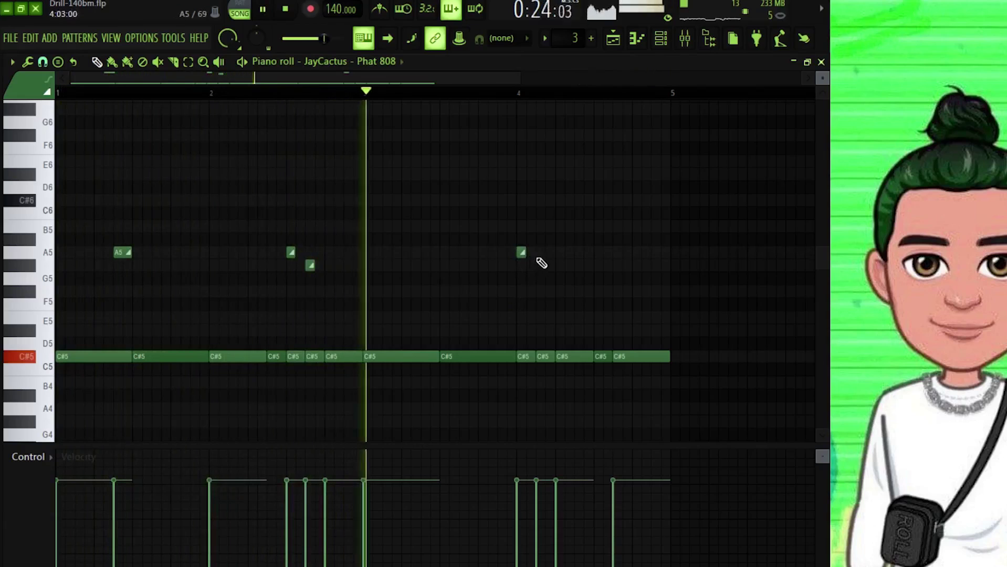
click(540, 253)
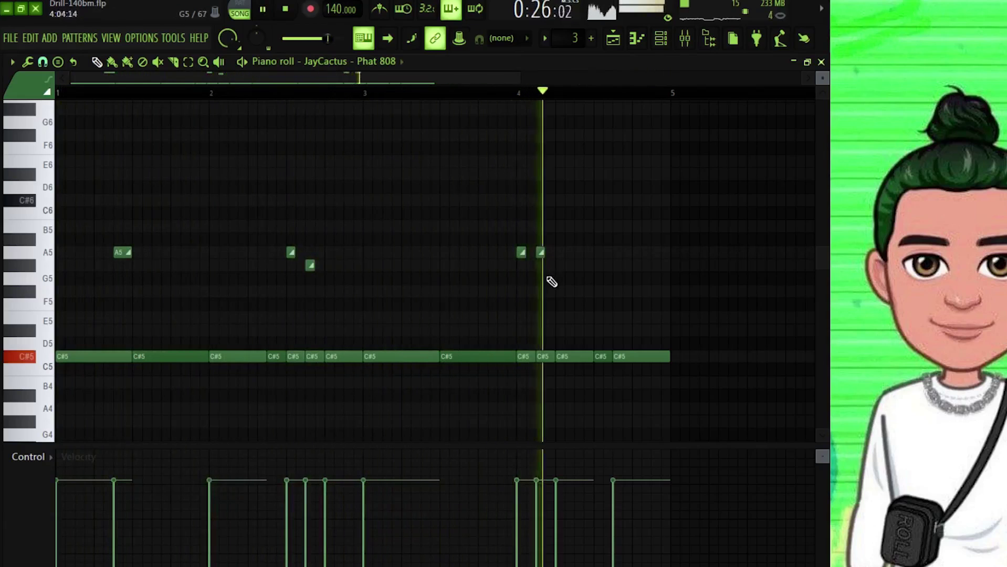
key(space)
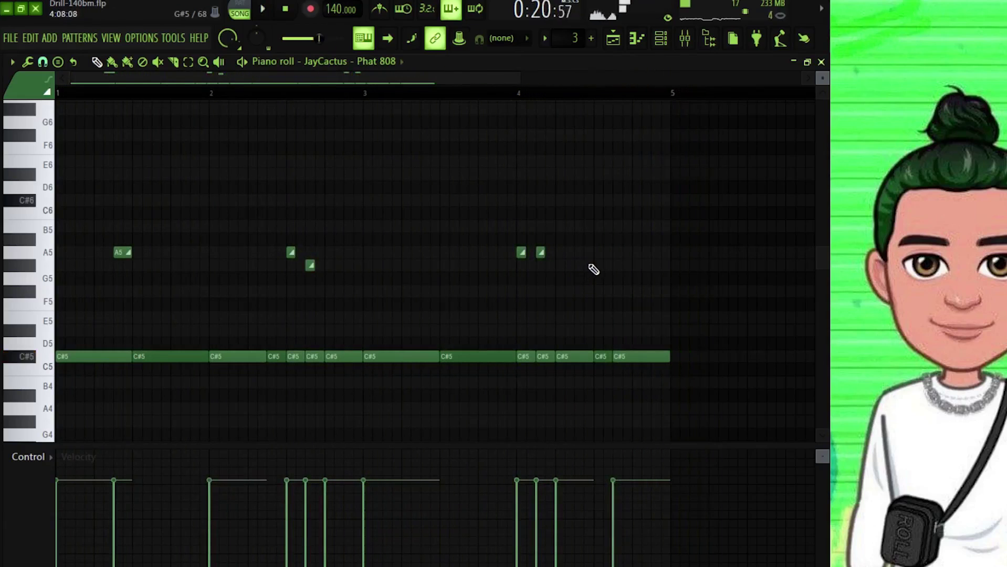
click(561, 265)
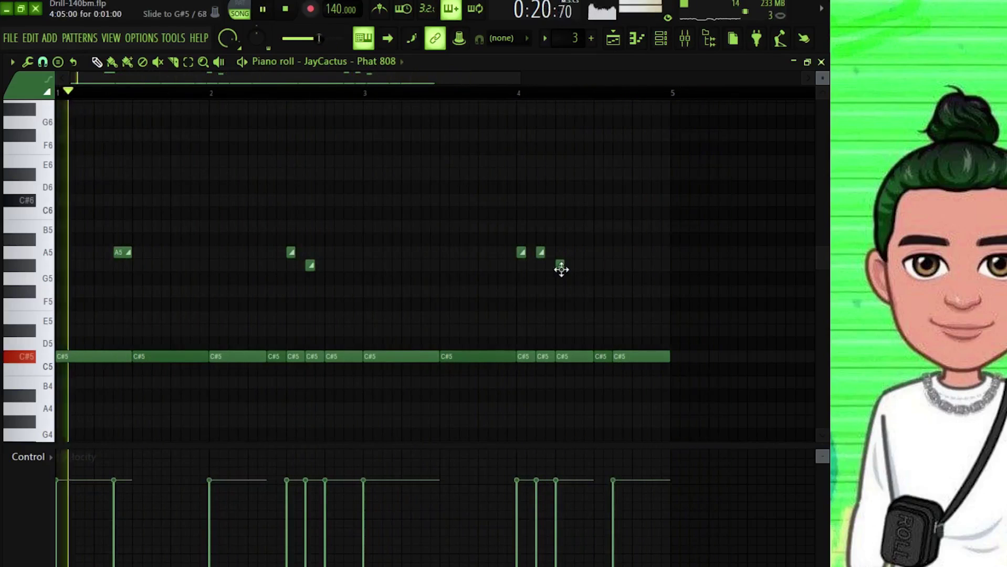
drag(561, 269, 651, 268)
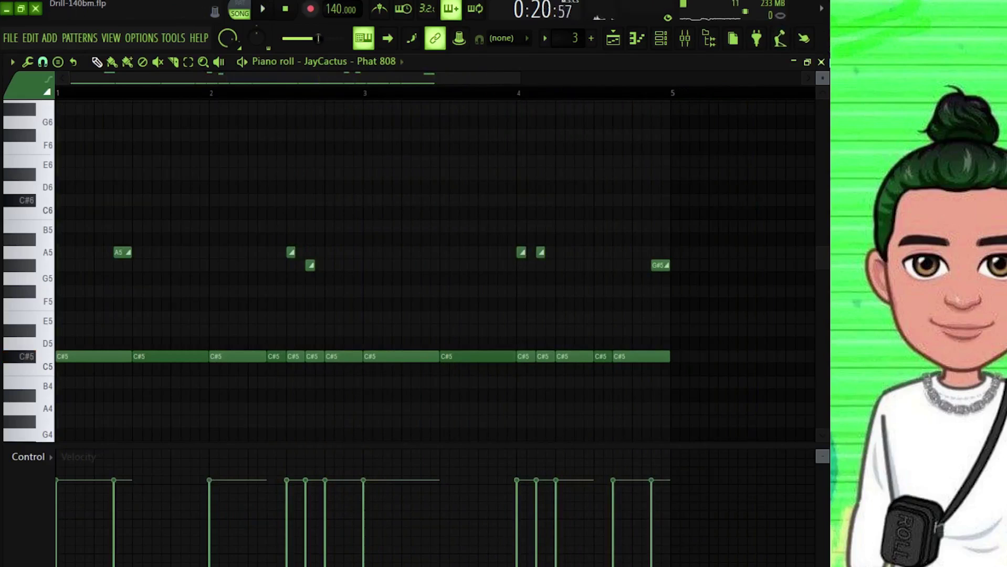
Return to the arrangement and place a second Pattern 3 clip on Track 4 from bar 17
click(821, 62)
drag(579, 245, 677, 246)
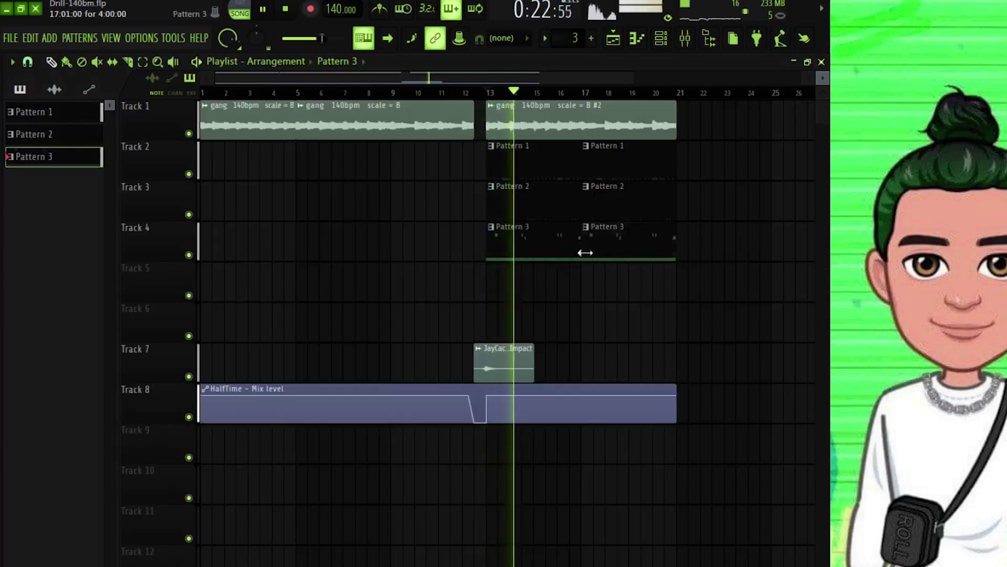
Start Pattern 4 on Track 5 at bar 13 and add Cleeen Kick hits at steps 1, 17, 25 and 33
click(591, 38)
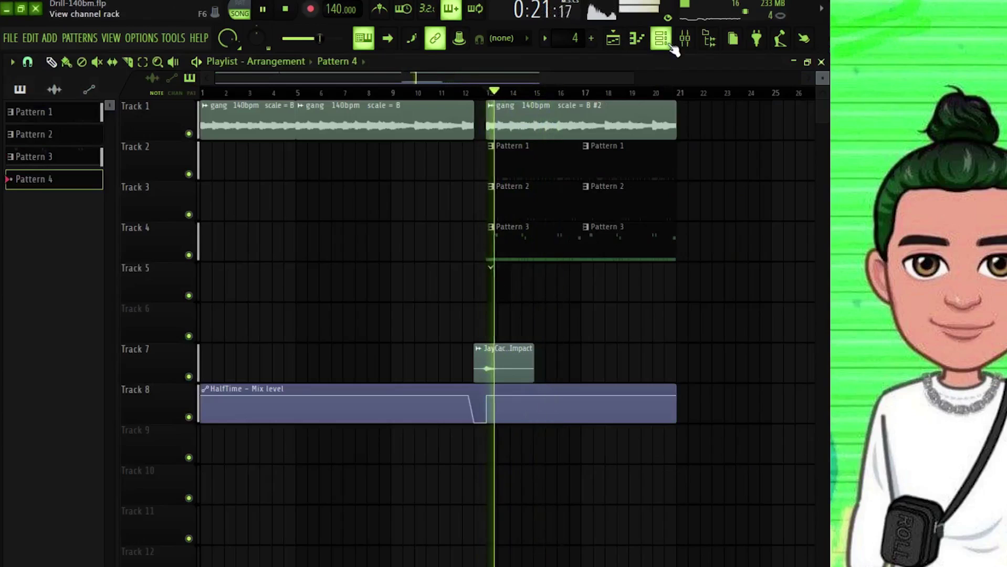
click(666, 43)
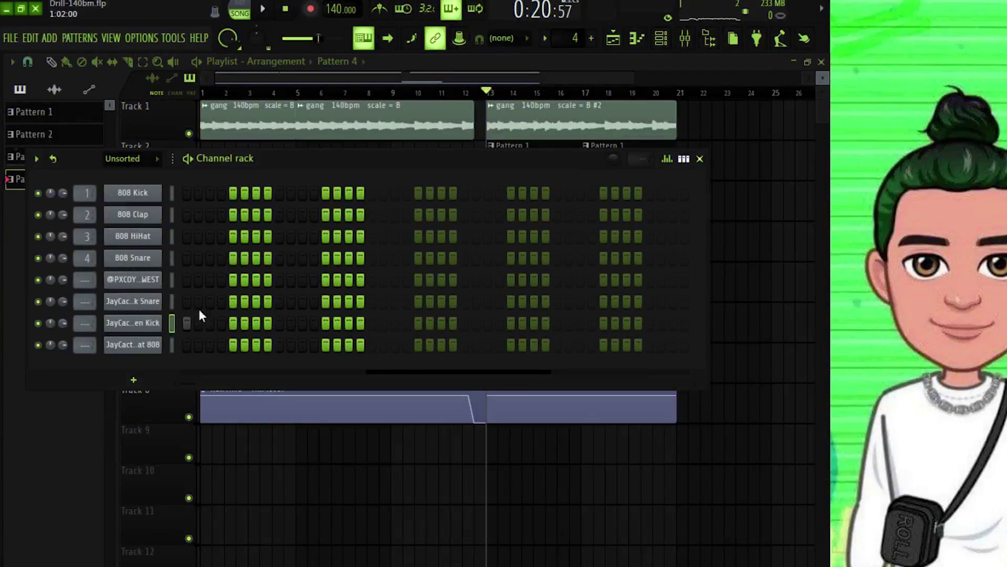
key(space)
click(372, 323)
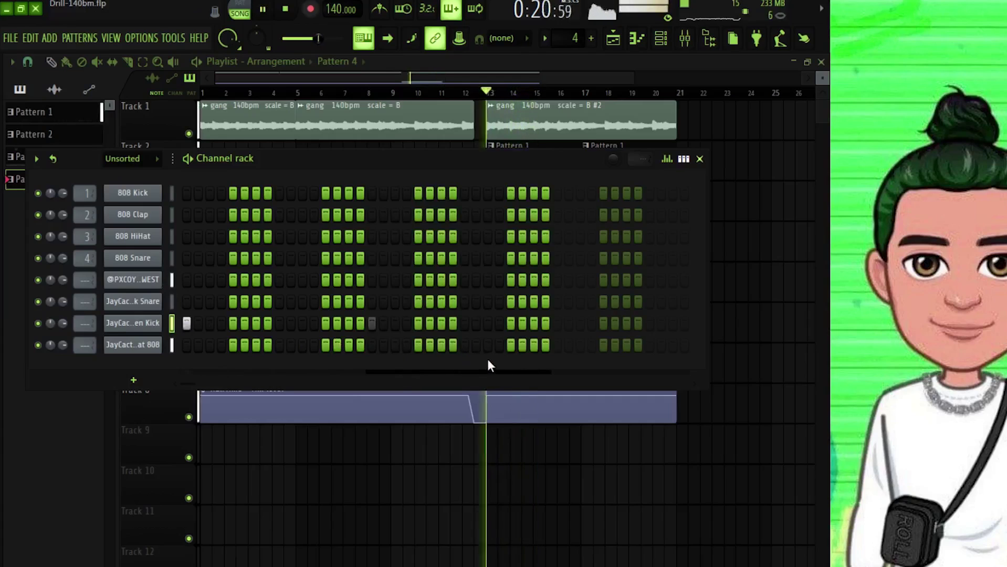
click(464, 324)
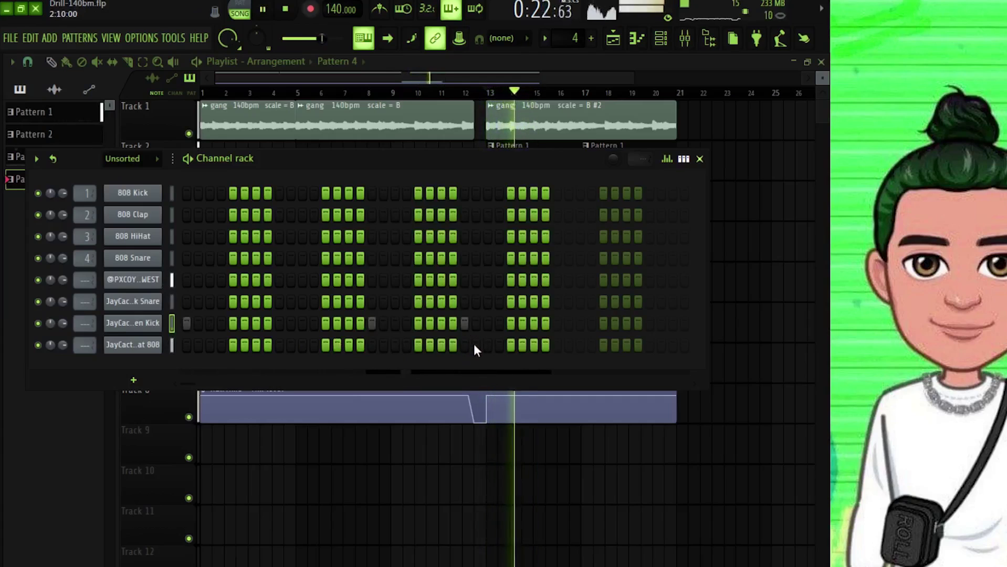
click(556, 323)
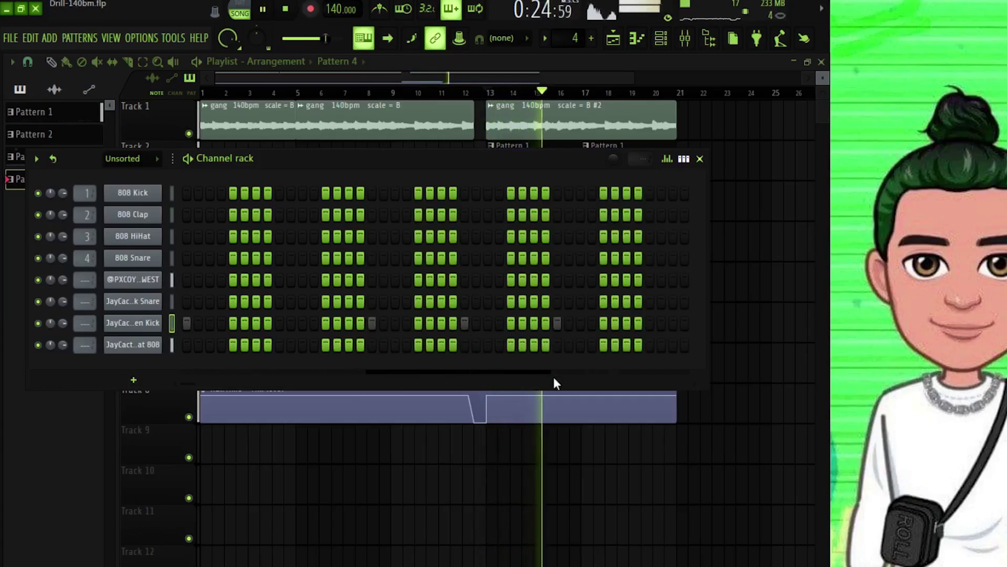
drag(523, 383, 527, 382)
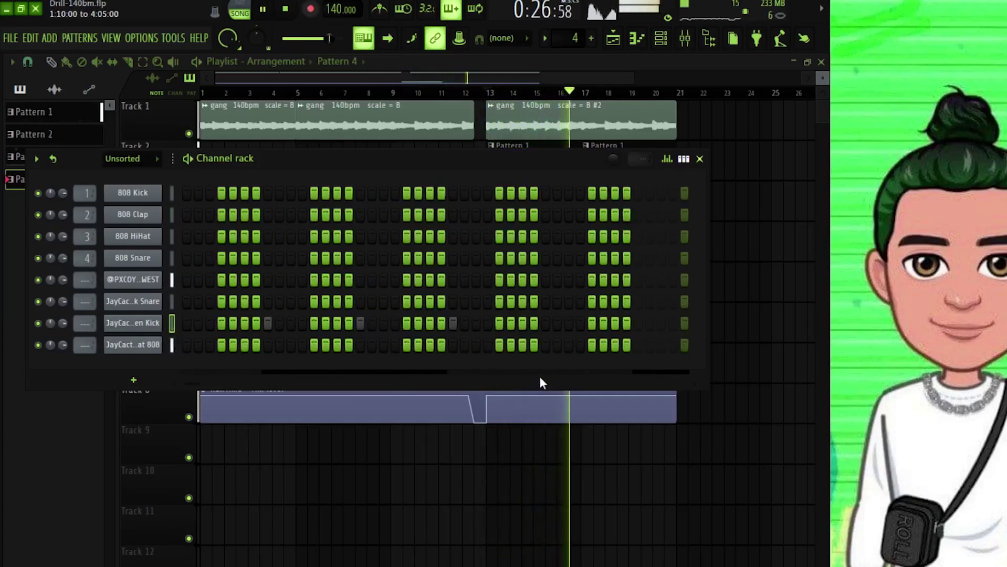
key(space)
Try boosting the Cleeen Kick's gain to 37% and 100% during playback, and reset the boost
click(157, 323)
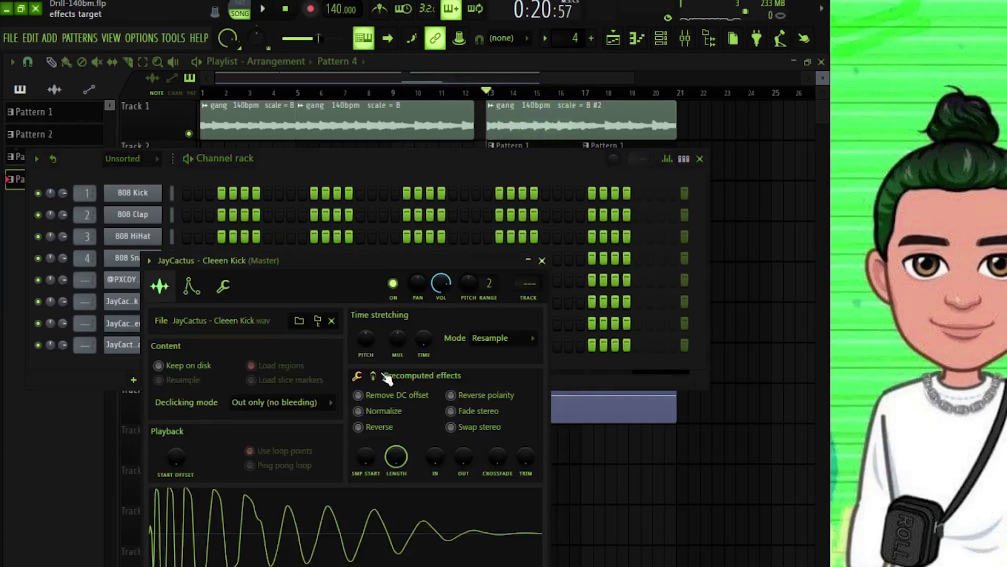
drag(392, 263, 390, 188)
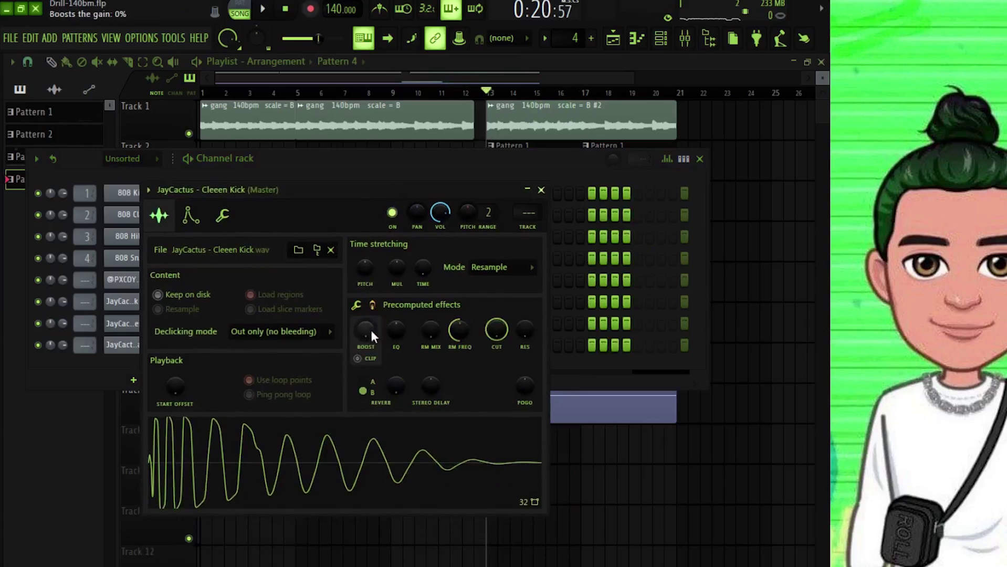
drag(373, 336, 388, 331)
key(space)
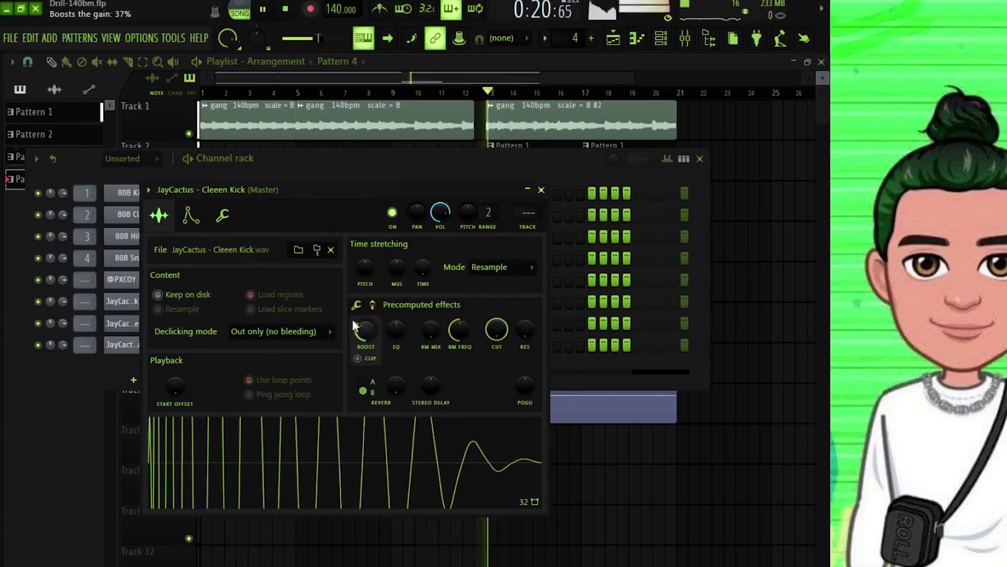
drag(358, 331, 359, 329)
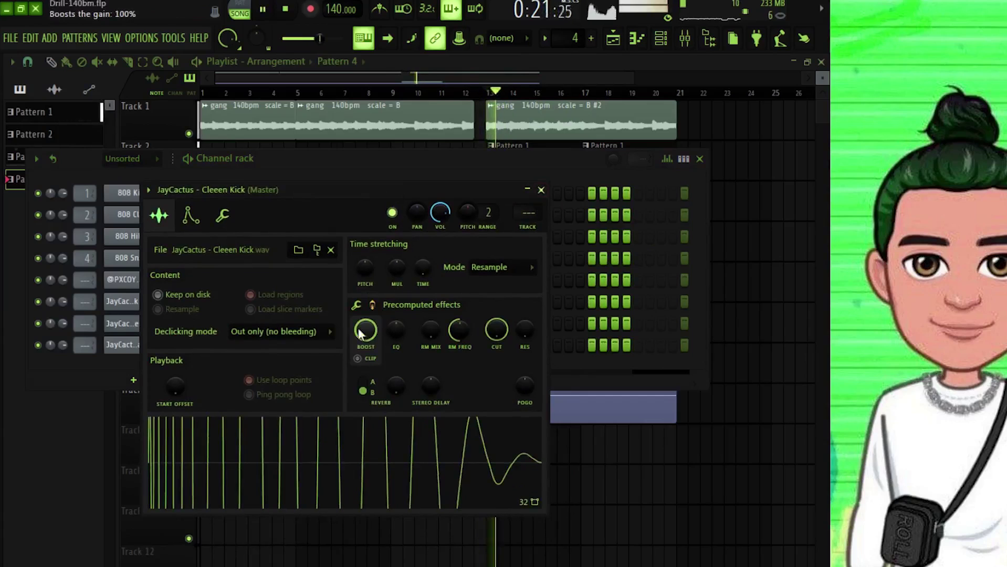
right_click(361, 333)
click(377, 350)
key(space)
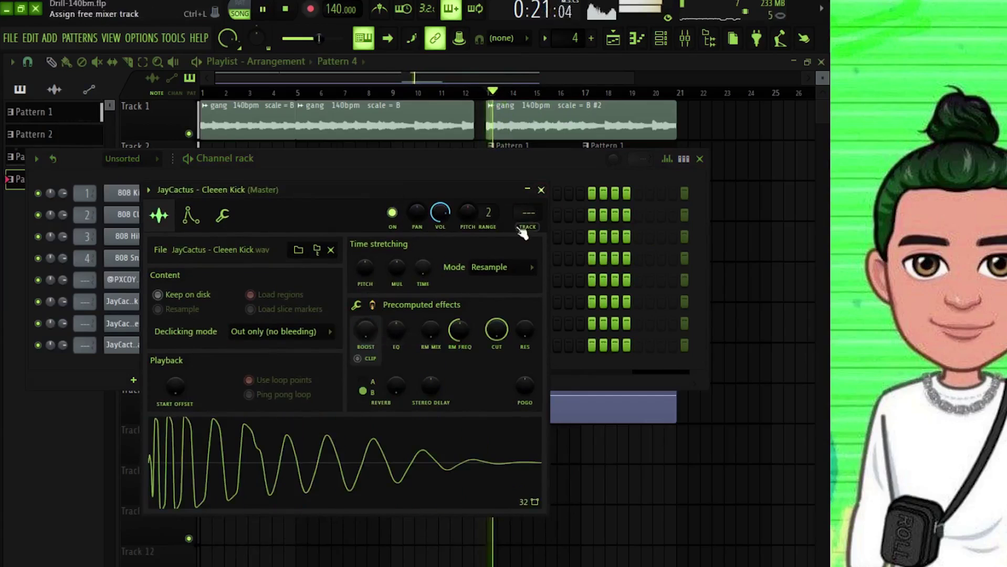
click(540, 190)
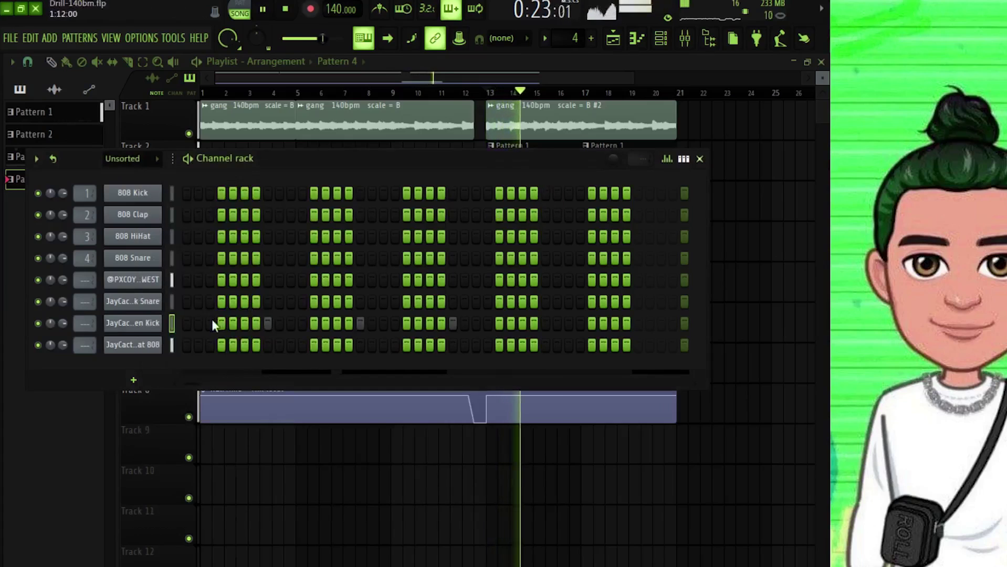
Route the Cleeen Kick to mixer insert 1, load Fruity soft clipper in its first slot, and return to the arrangement
click(685, 38)
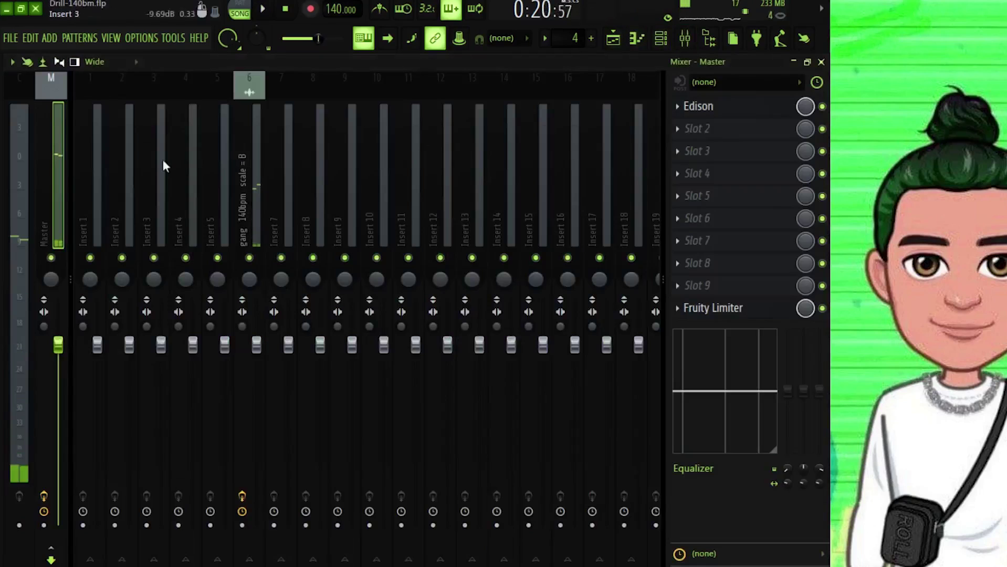
click(99, 173)
click(698, 106)
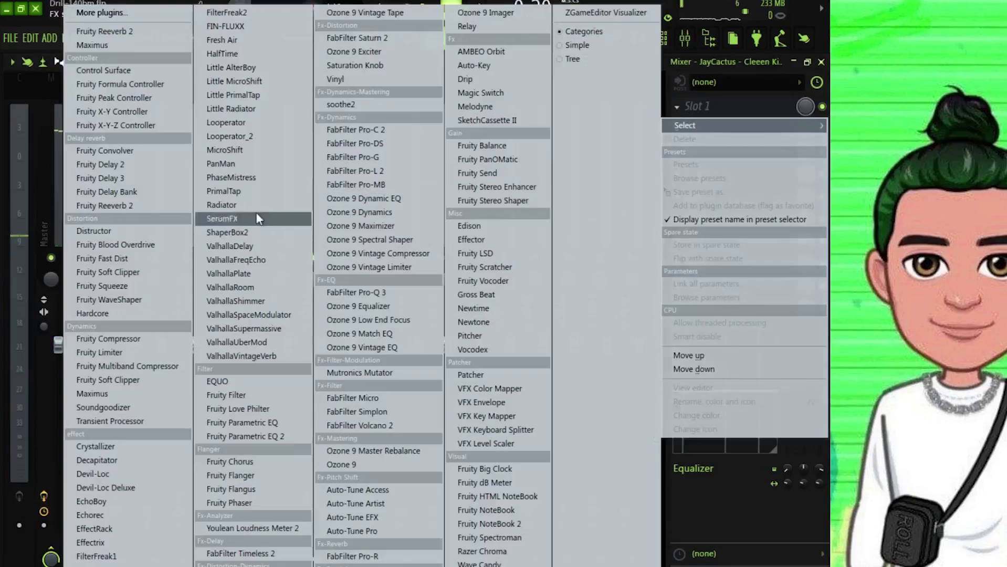
click(133, 272)
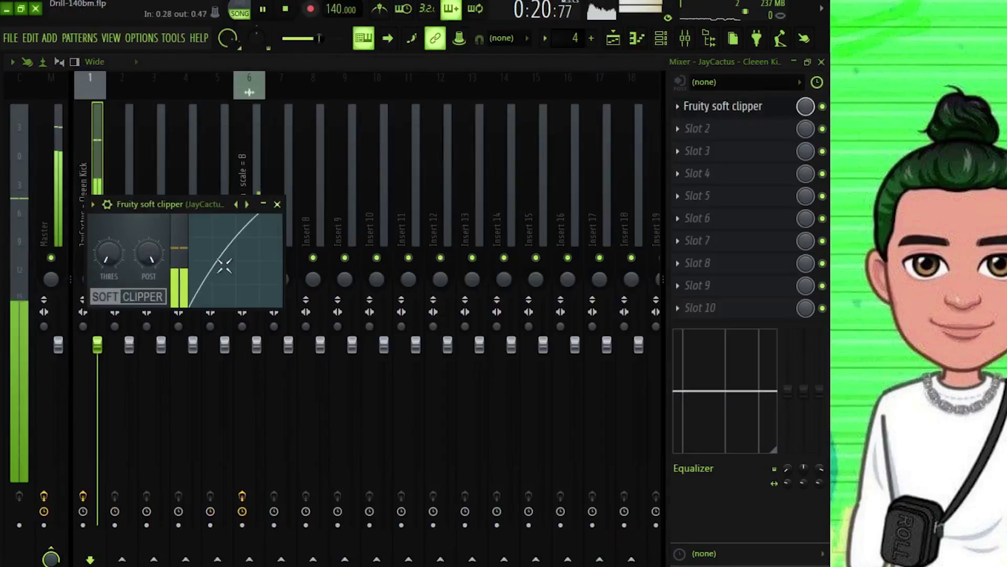
click(277, 204)
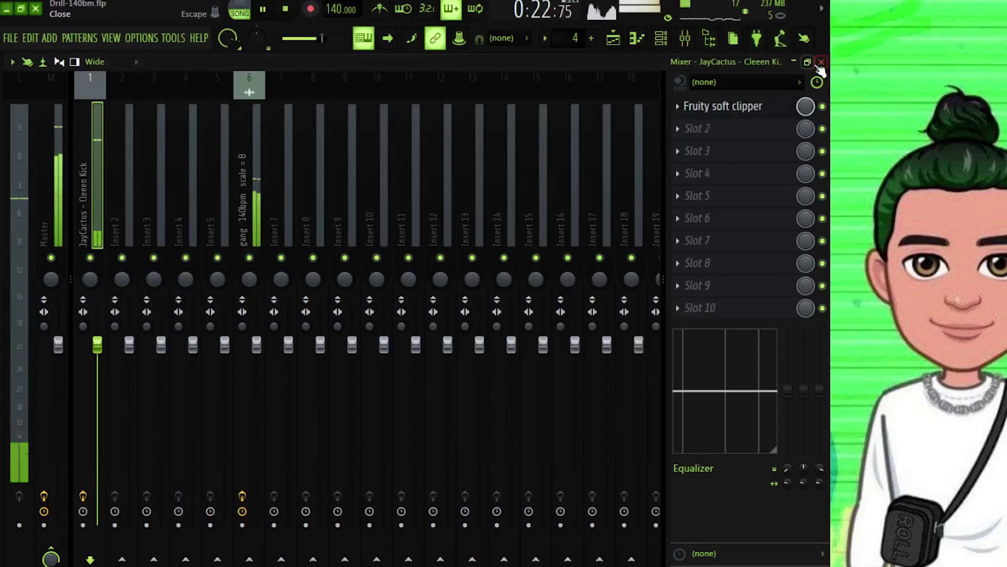
click(821, 61)
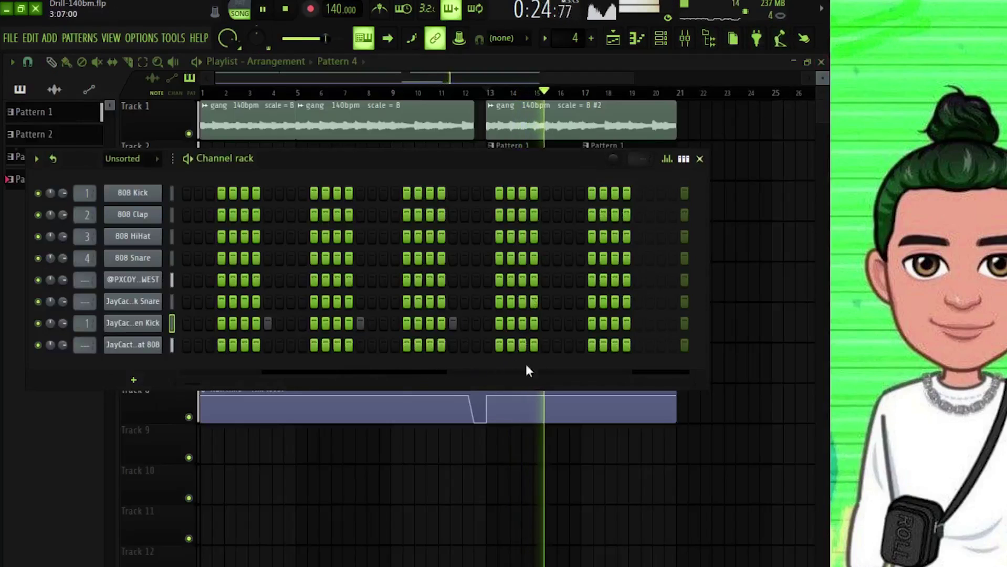
Try extra Cleeen Kick hits at steps 49 and 41 of Pattern 4 during playback, and remove them
click(637, 323)
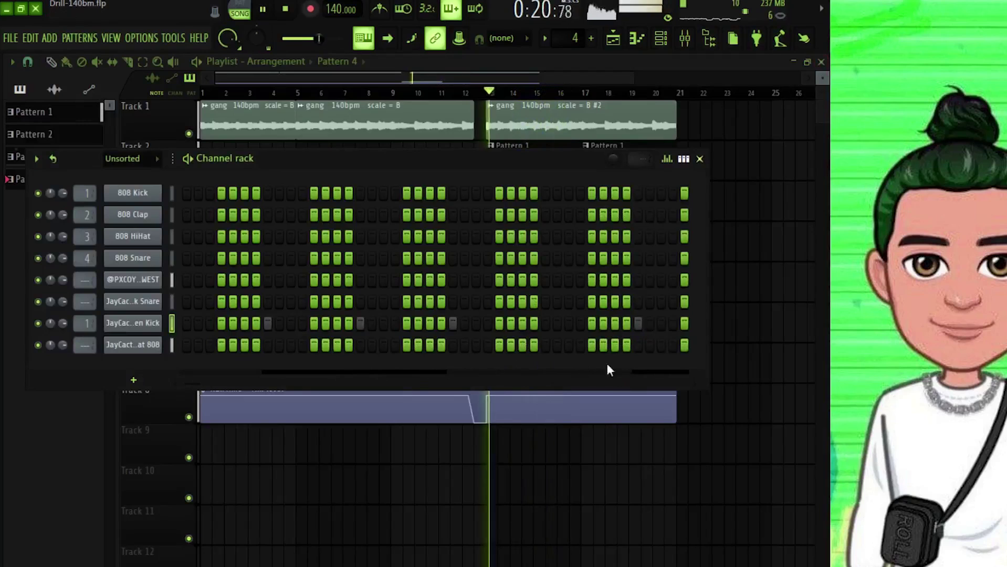
right_click(641, 318)
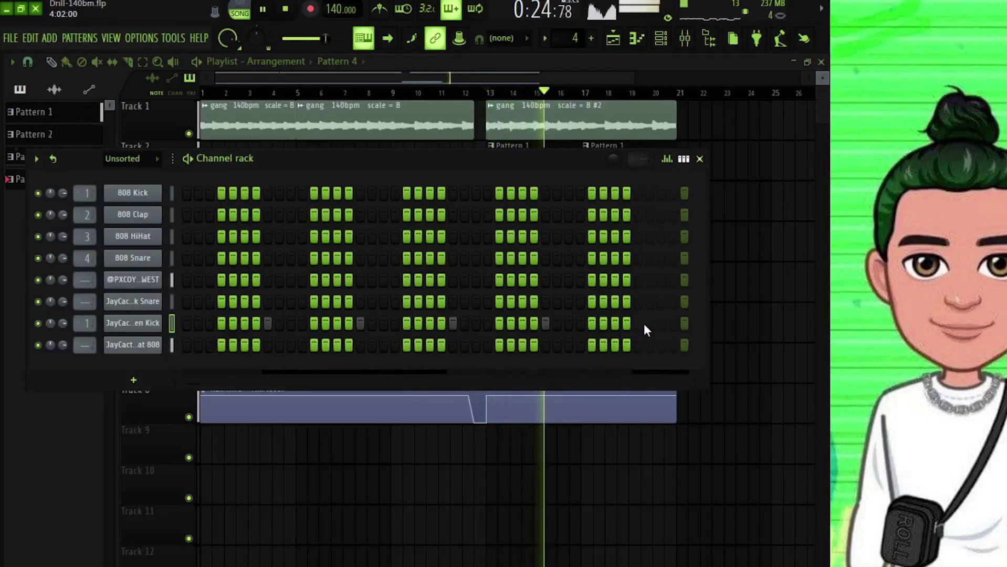
key(space)
key(space)
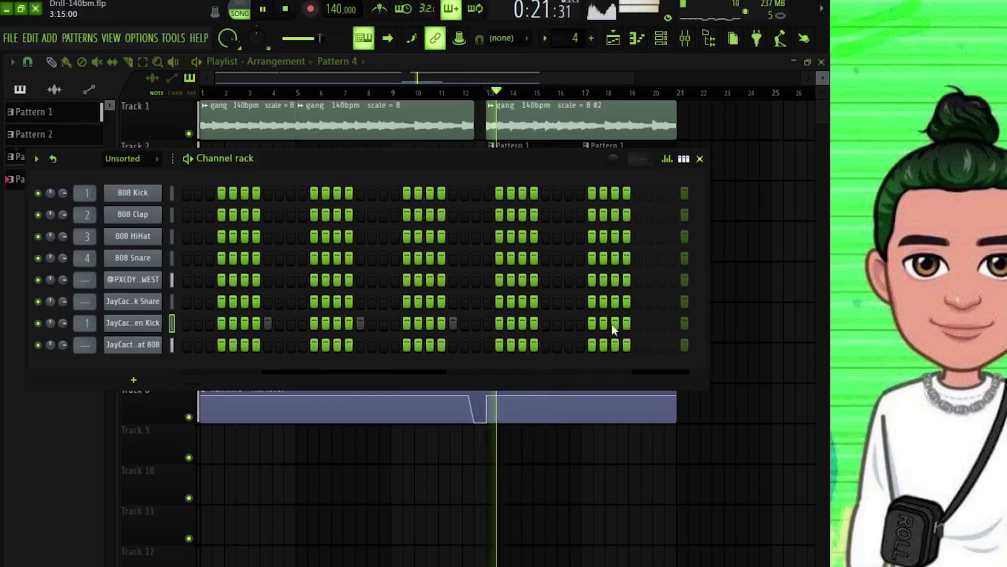
Add Cleeen Kick hits at steps 45 and 49 of Pattern 4, and try further hits at steps 55 and 61
click(638, 323)
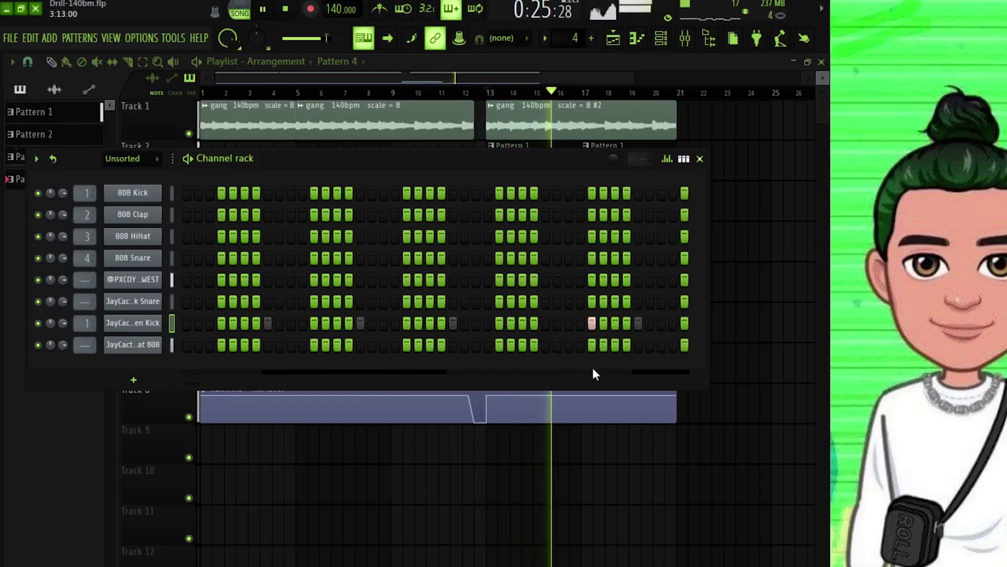
scroll(594, 385, down, 1)
scroll(598, 386, down, 1)
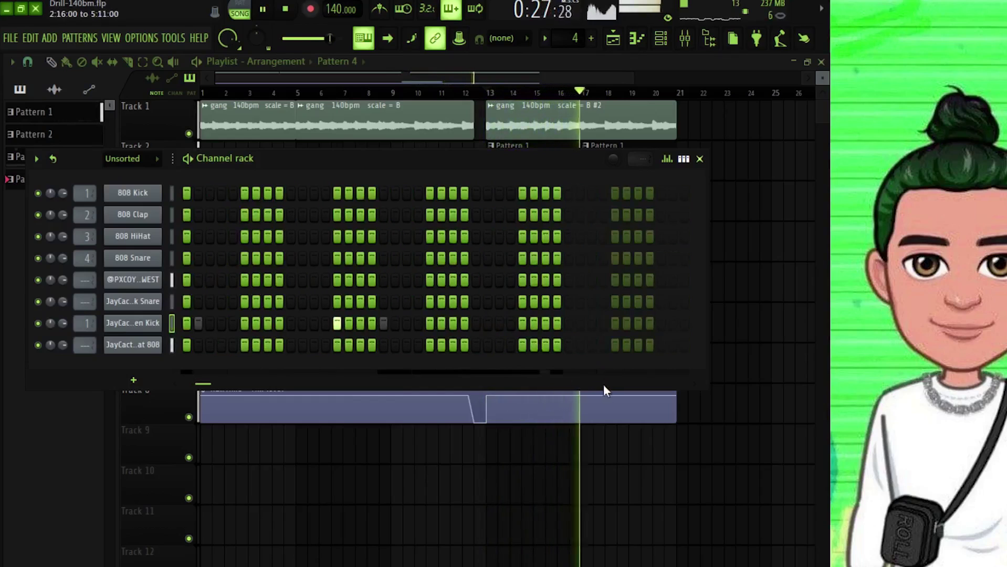
click(454, 329)
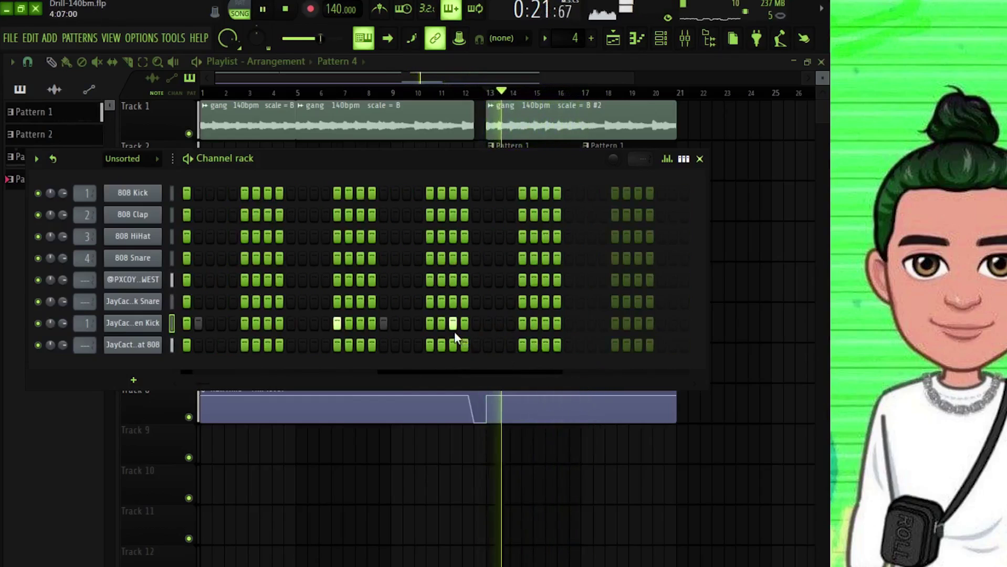
click(523, 323)
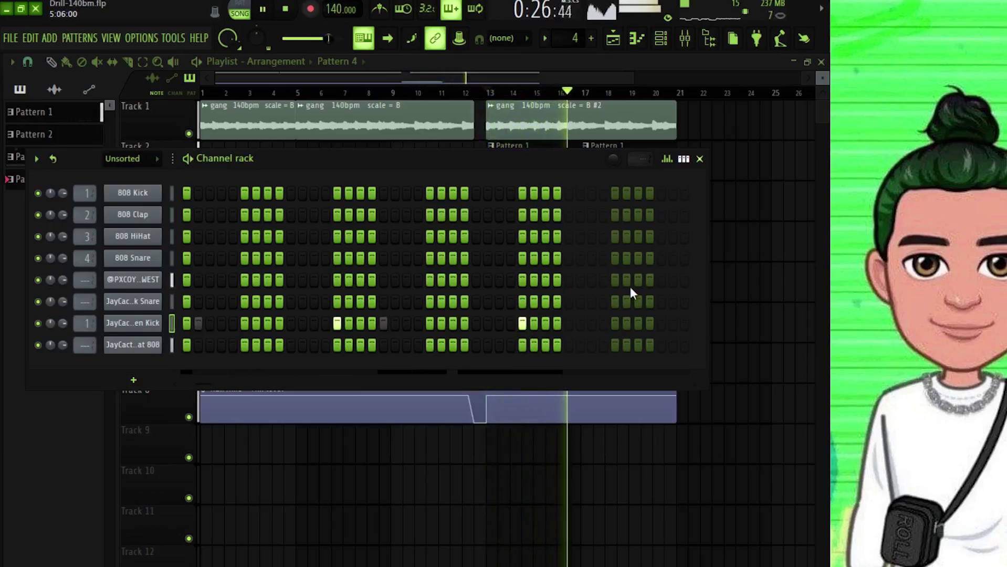
Compare Pattern 4 with the other clips during playback, move the Cleeen Kick's last hit to step 63, and replay the section
key(space)
key(space)
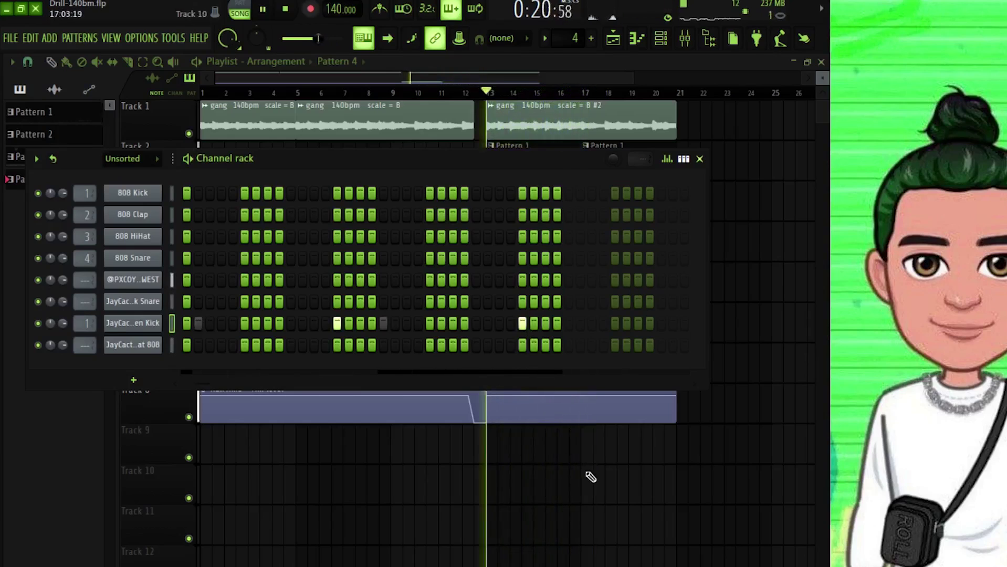
key(F6)
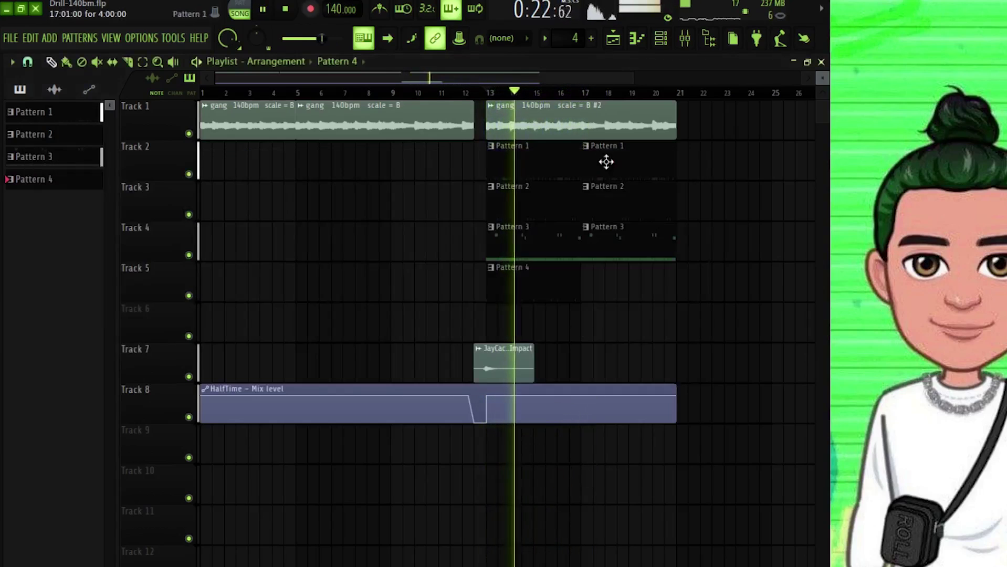
scroll(546, 99, up, 5)
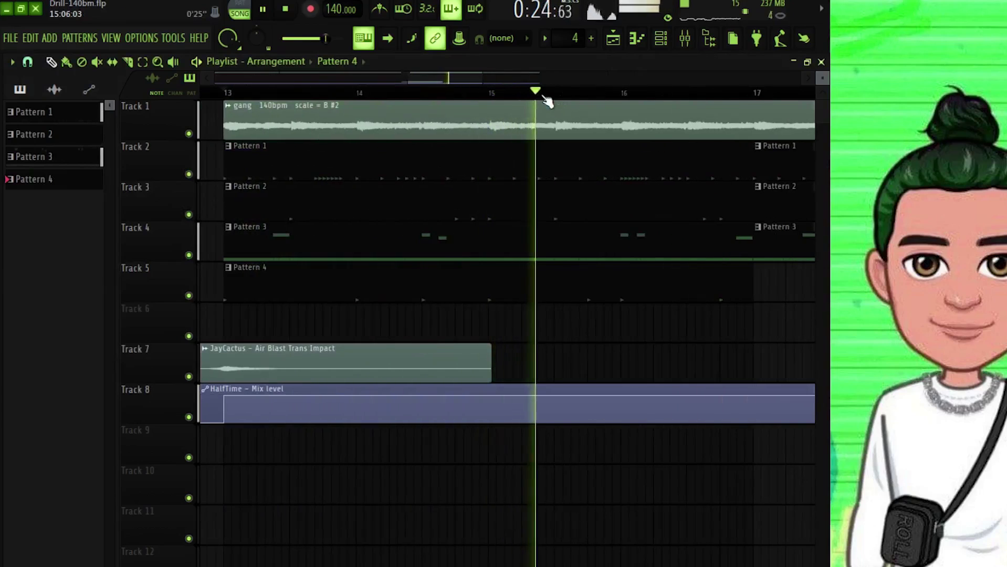
key(space)
key(space)
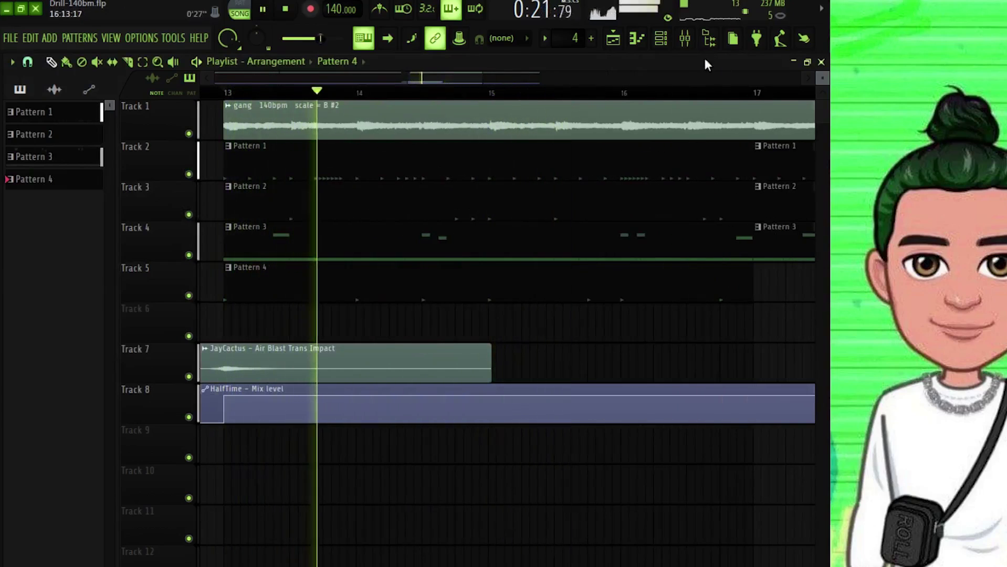
key(F6)
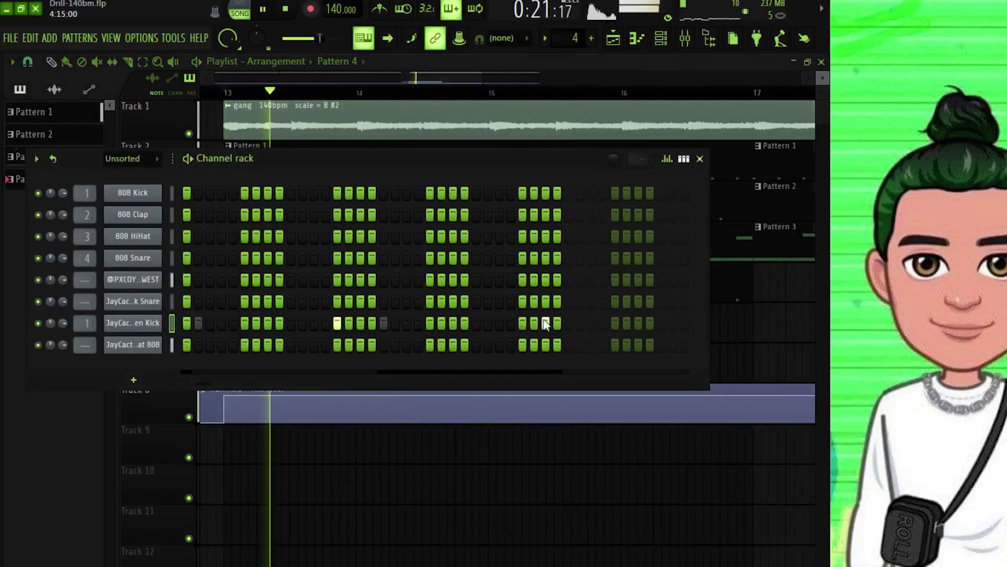
key(F6)
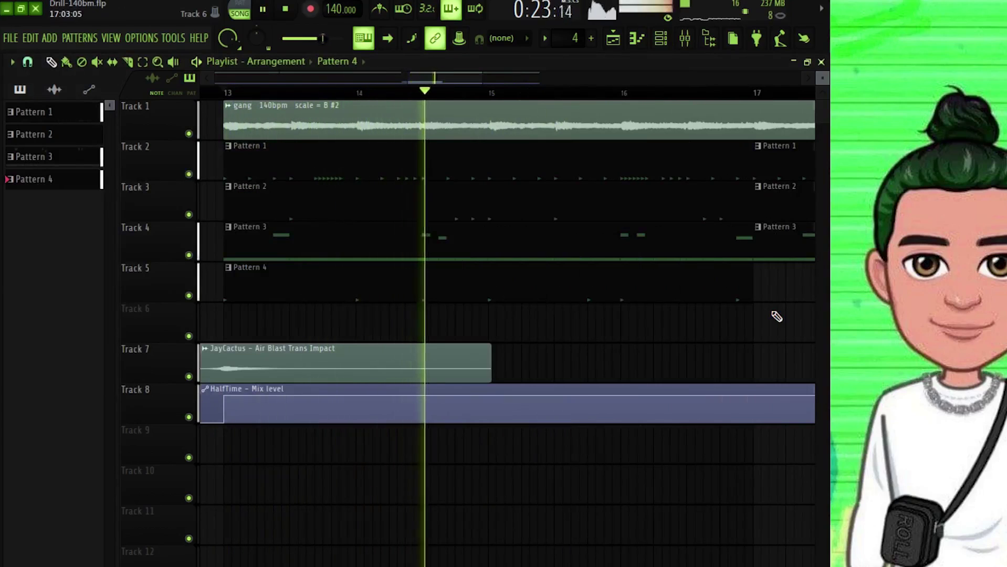
key(space)
key(space)
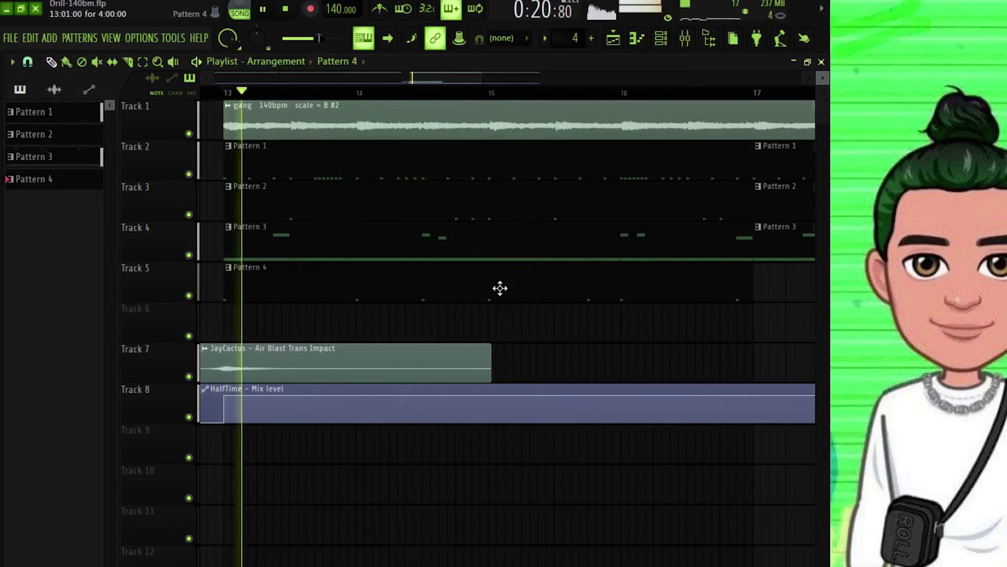
Remove the Block Snare's C5 note at the start of bar 3 in Pattern 2 and return to the arrangement
click(662, 38)
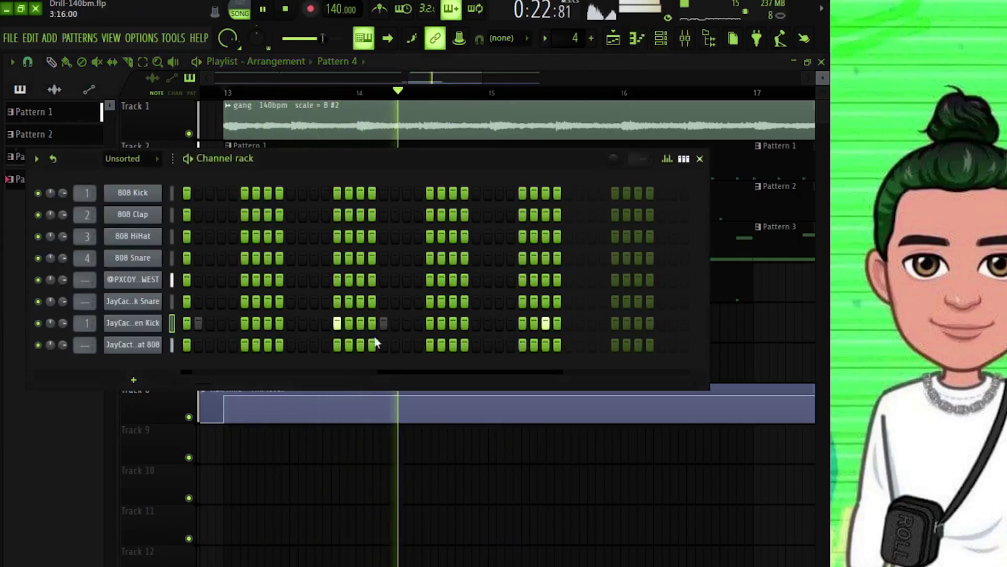
key(space)
double_click(510, 194)
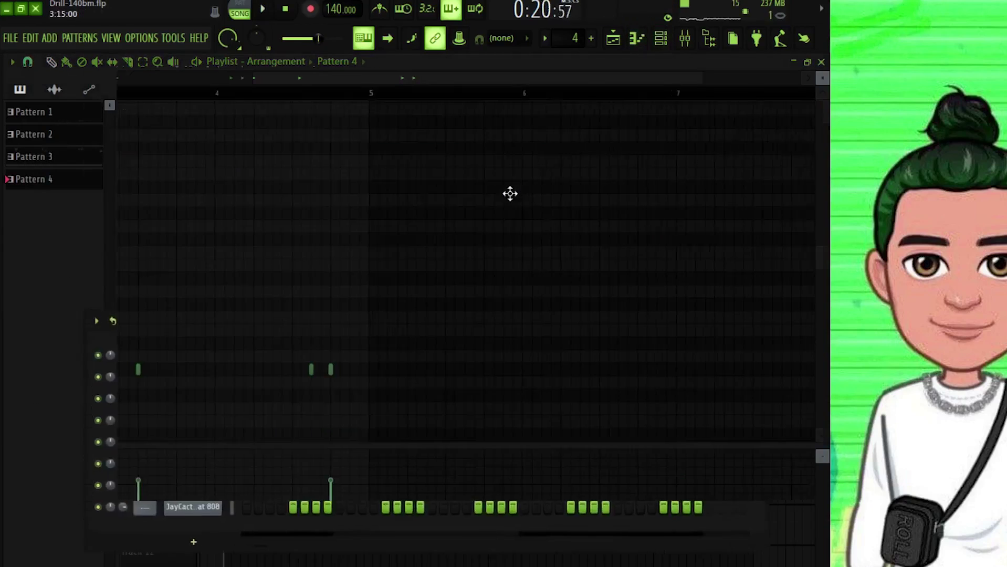
drag(461, 79, 315, 79)
key(space)
right_click(363, 369)
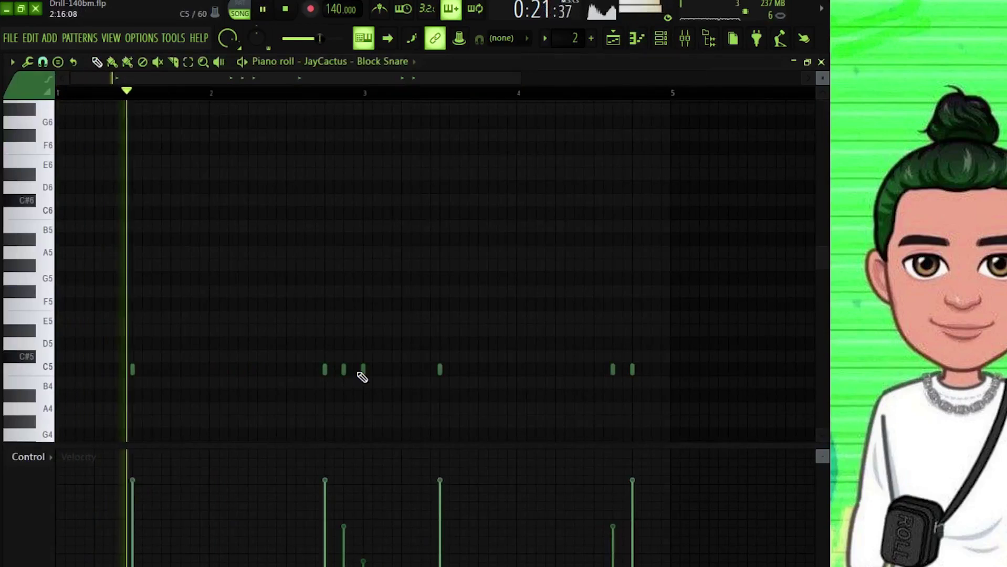
click(822, 63)
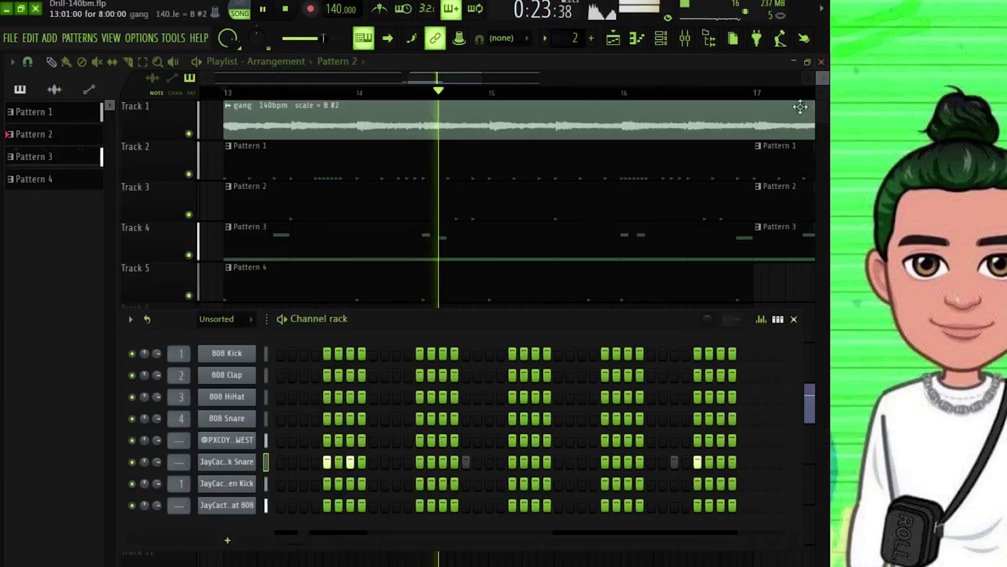
click(792, 320)
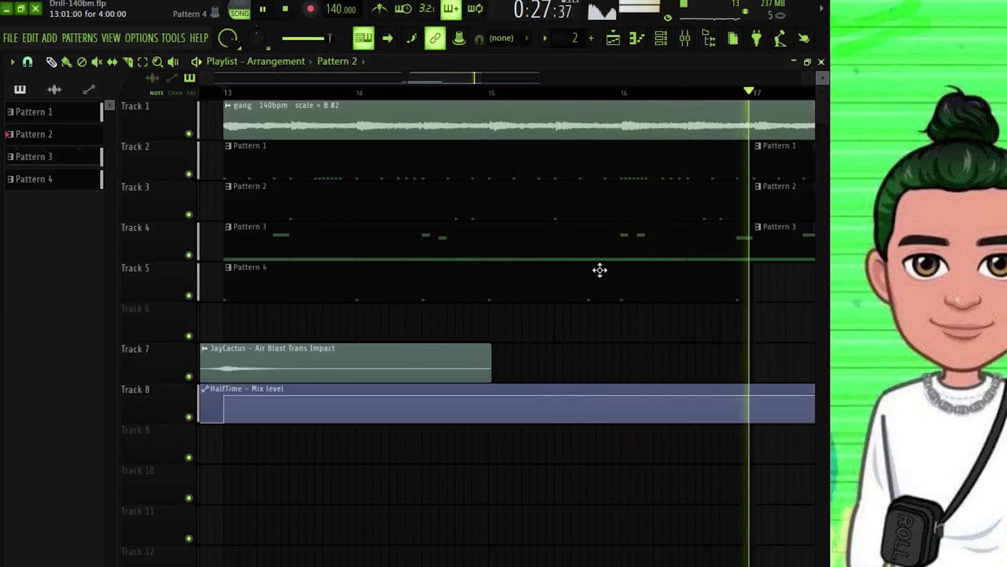
In Pattern 3, shorten the Phat 808's C#5 note at step 9 of bar 3 to four steps and add a four-step C#5 at step 13
click(600, 245)
double_click(599, 245)
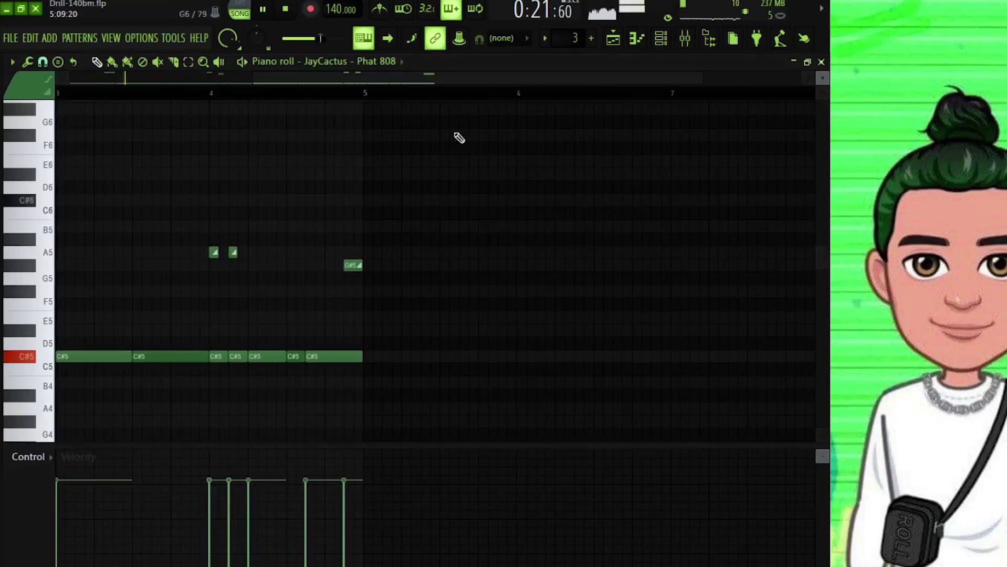
drag(494, 79, 310, 80)
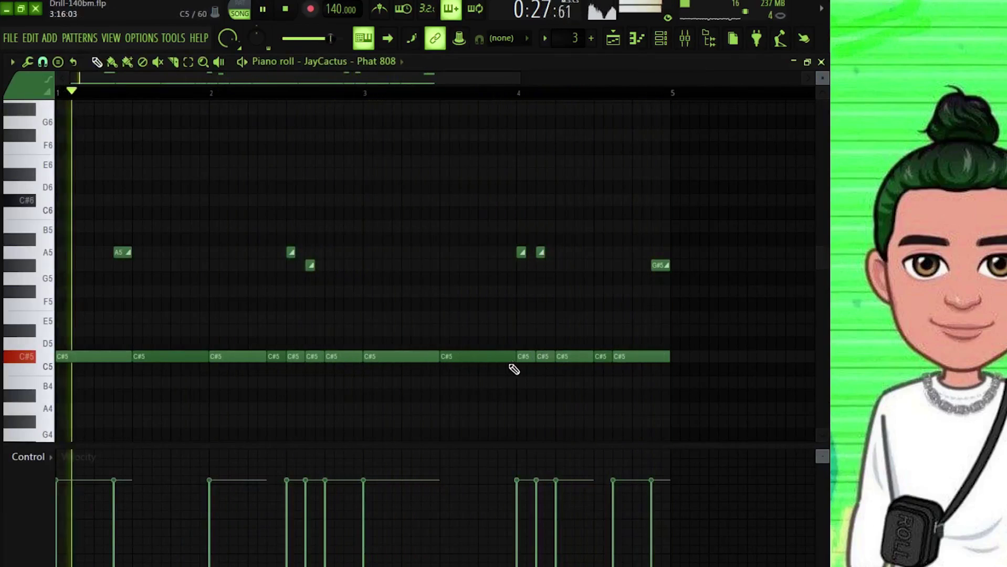
drag(513, 357, 473, 356)
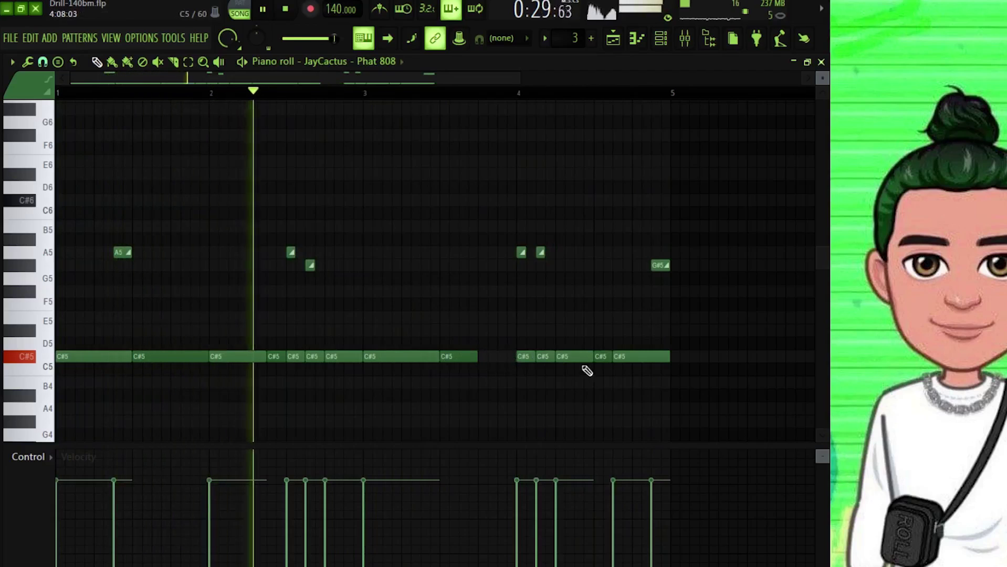
click(480, 357)
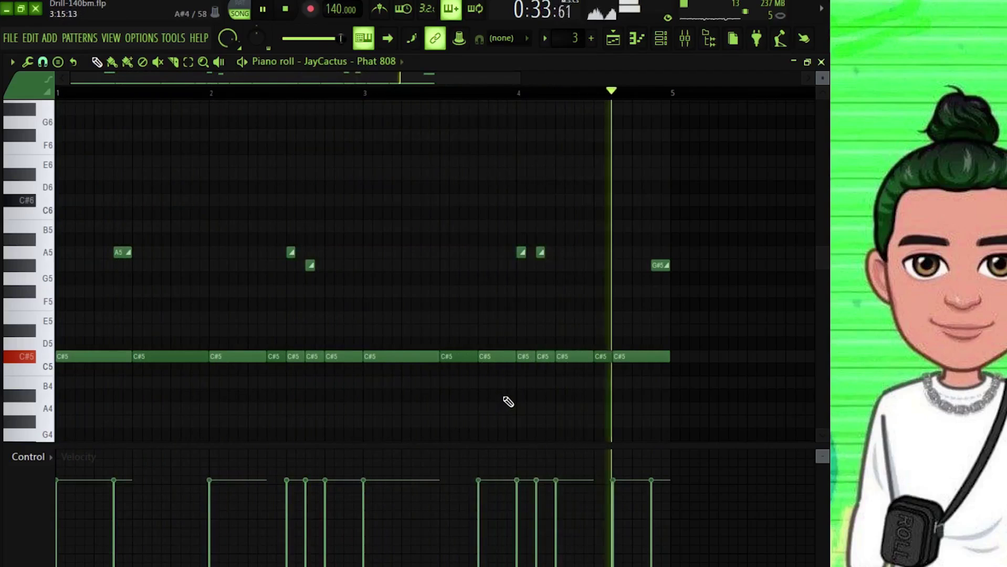
click(822, 63)
Play the arrangement from bar 13 and place a second Pattern 4 clip on Track 5 from bar 17
scroll(562, 96, down, 3)
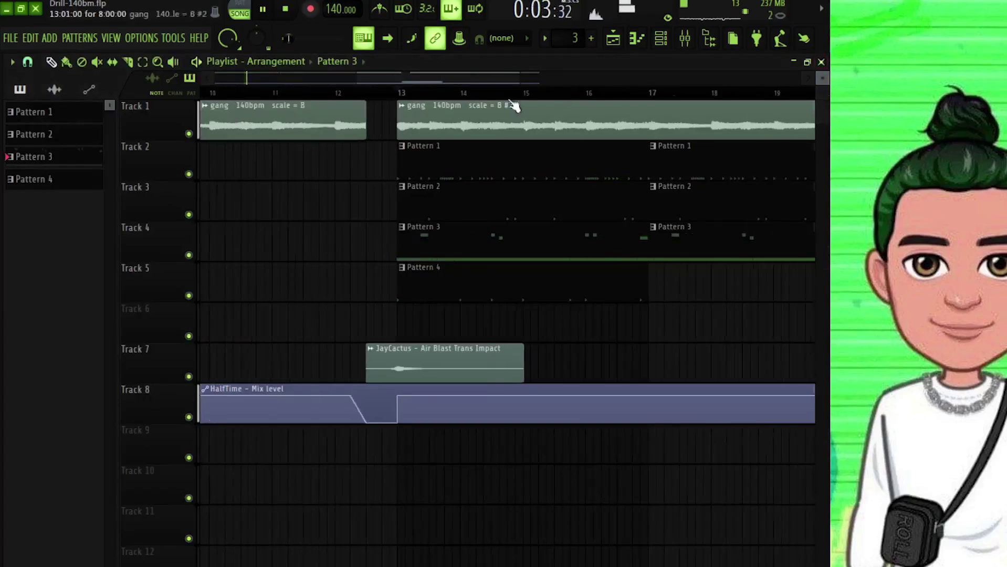
click(404, 92)
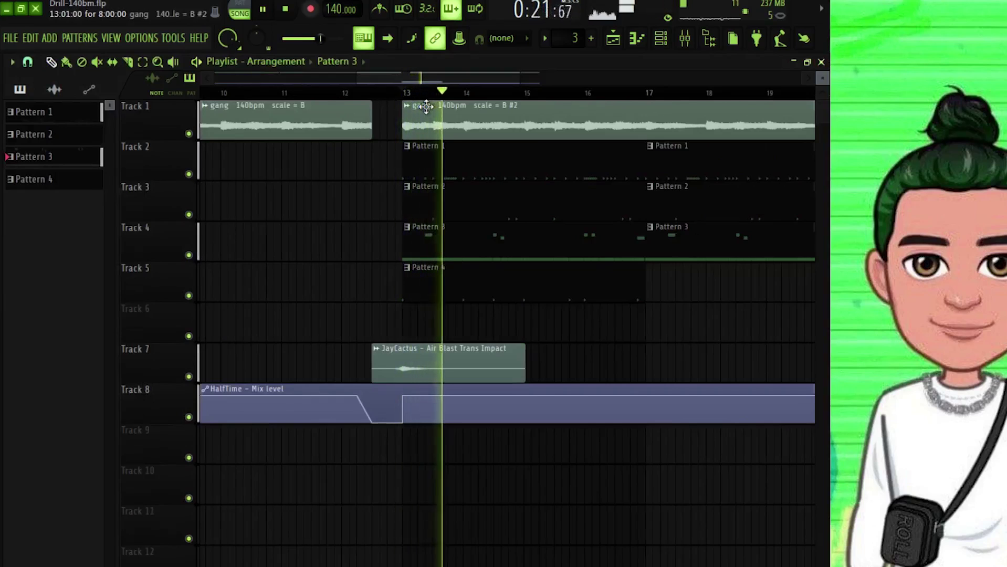
scroll(426, 106, down, 1)
scroll(523, 104, down, 1)
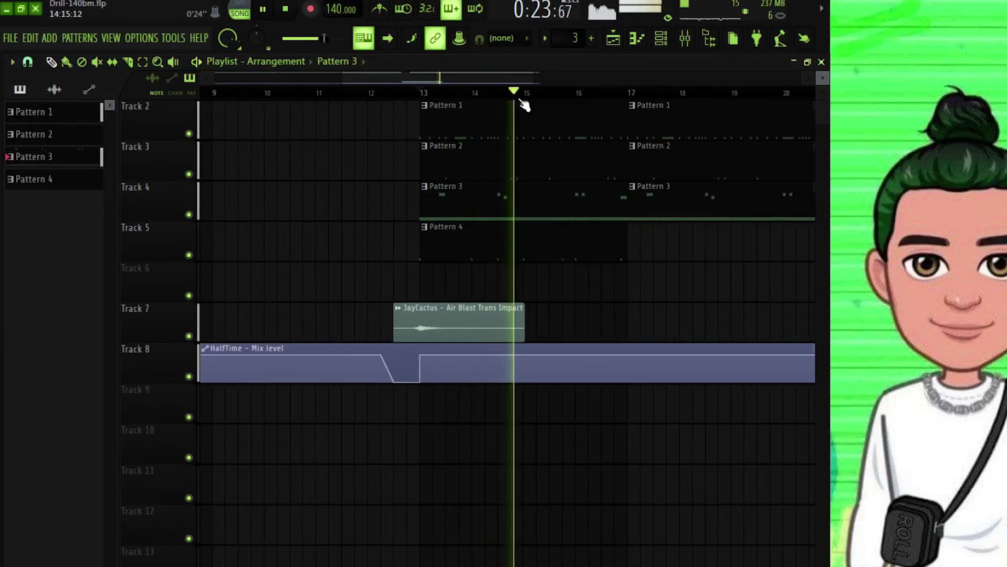
scroll(609, 216, down, 1)
scroll(609, 216, up, 2)
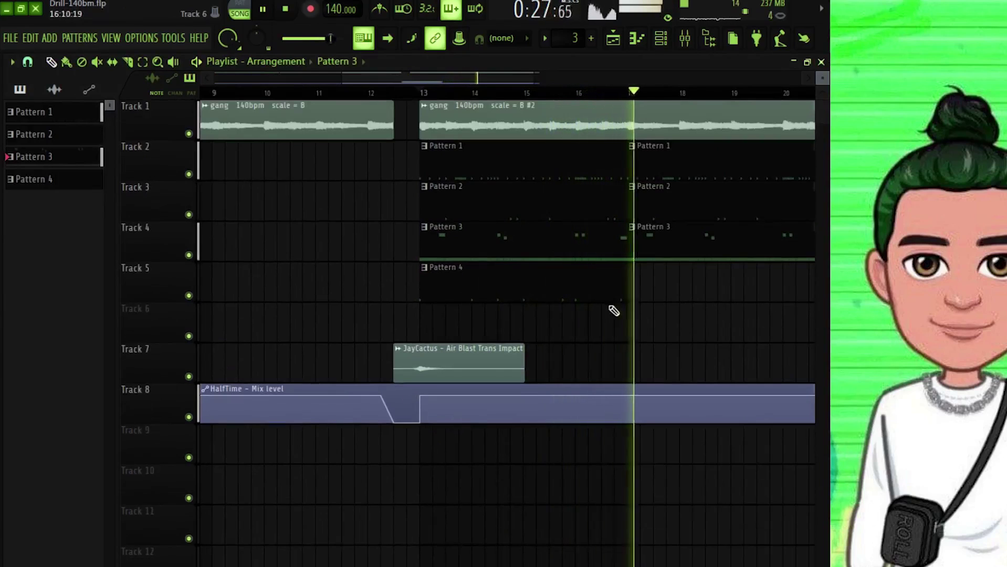
click(619, 292)
click(637, 298)
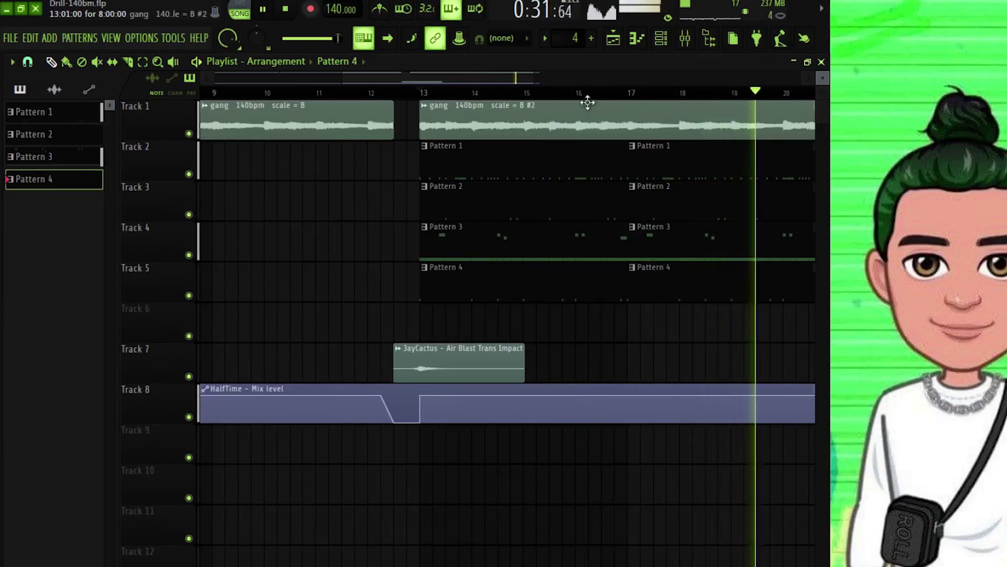
Review the full arrangement in playback from the start, with the playlist set to scroll along automatically
scroll(589, 98, down, 5)
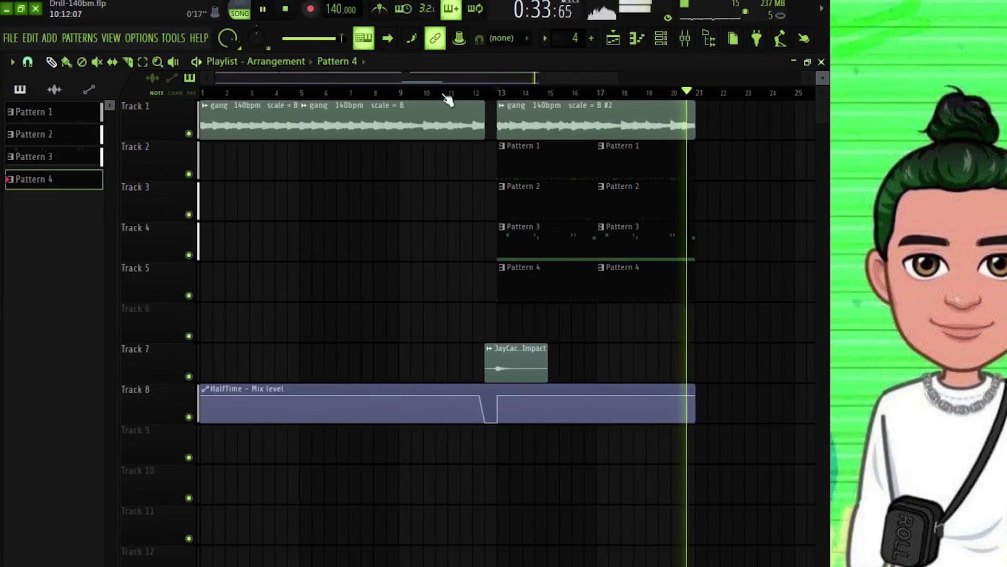
scroll(442, 96, down, 2)
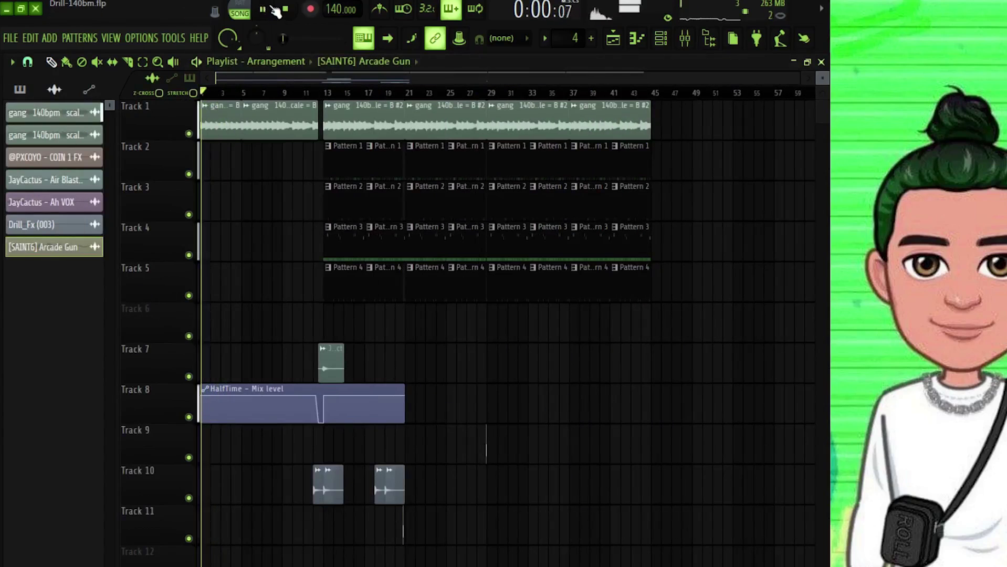
scroll(273, 100, up, 2)
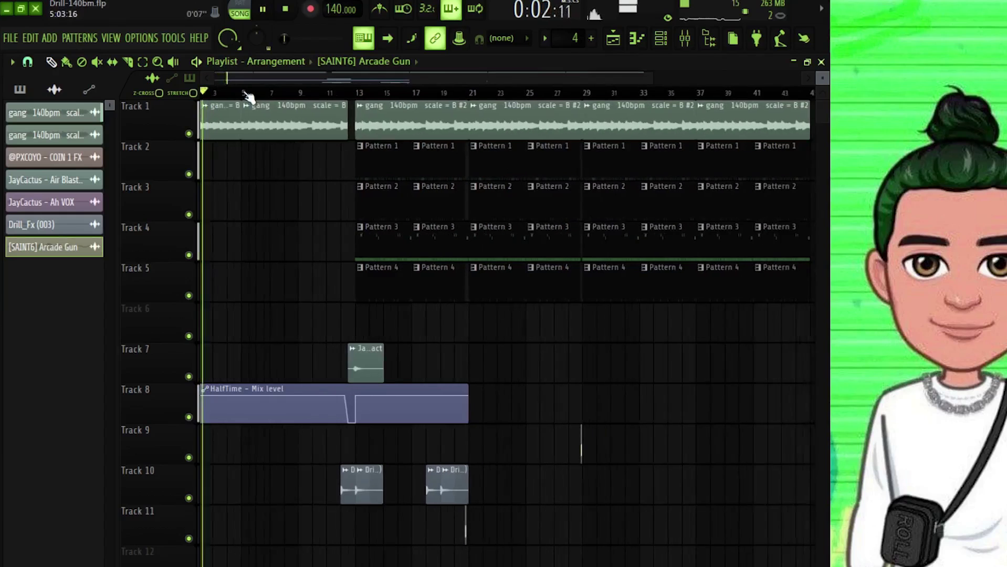
scroll(285, 94, up, 3)
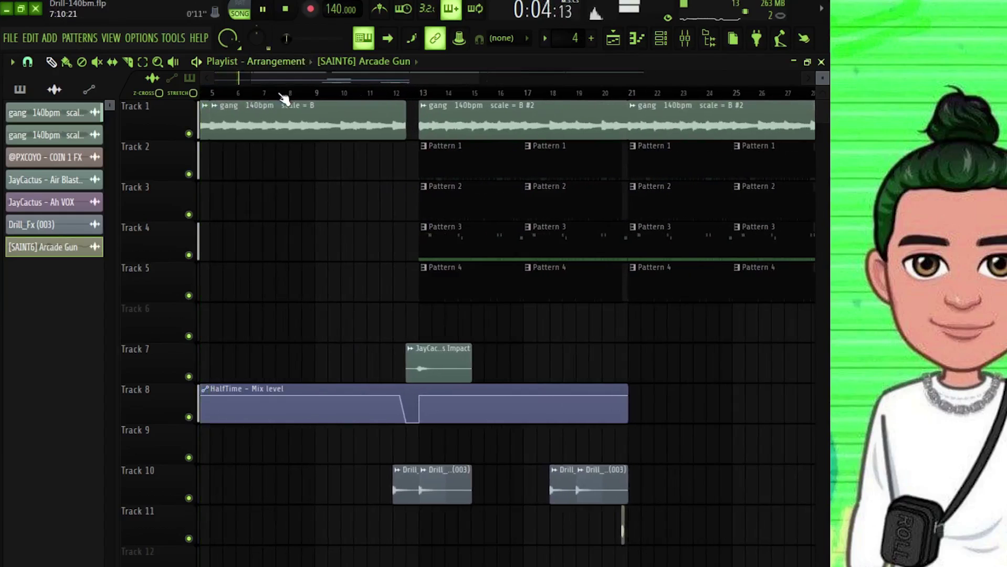
click(397, 39)
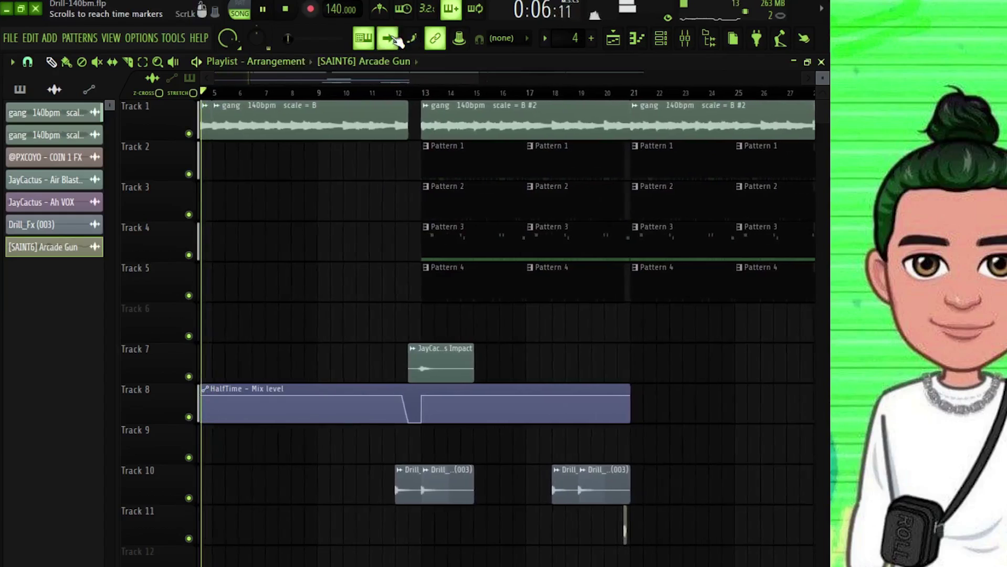